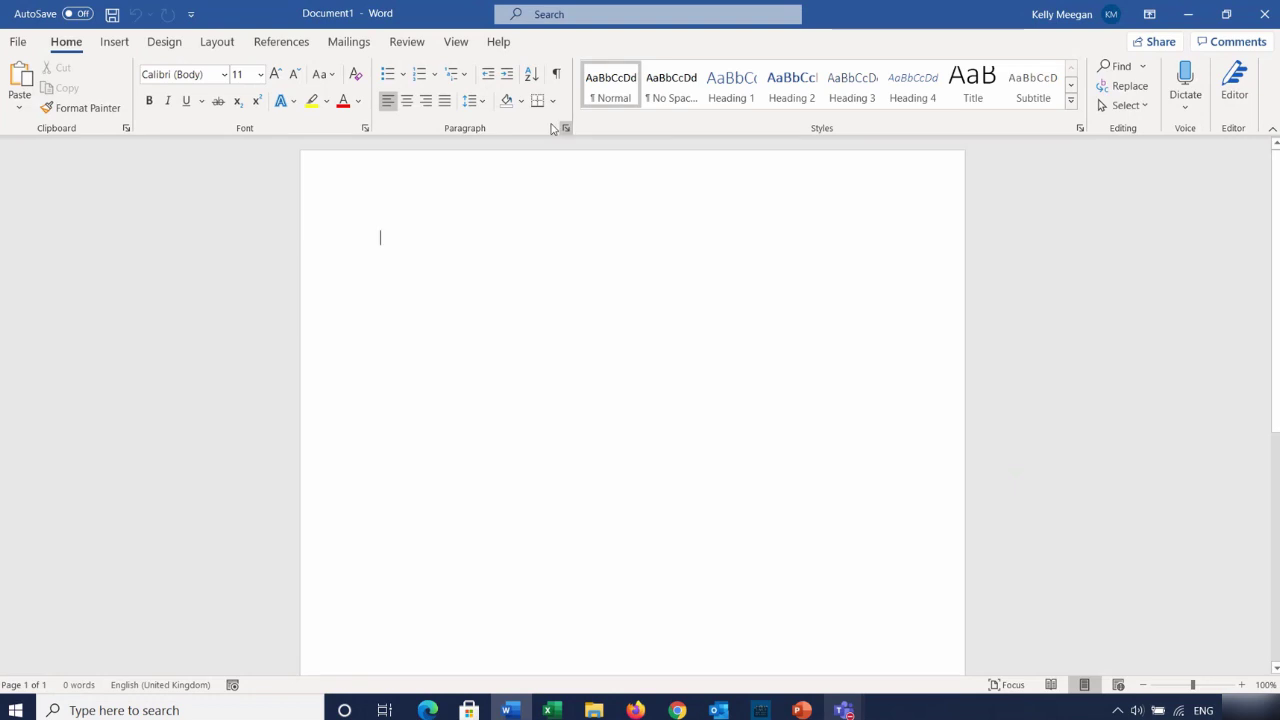
Show the ruler in the blank document
click(457, 42)
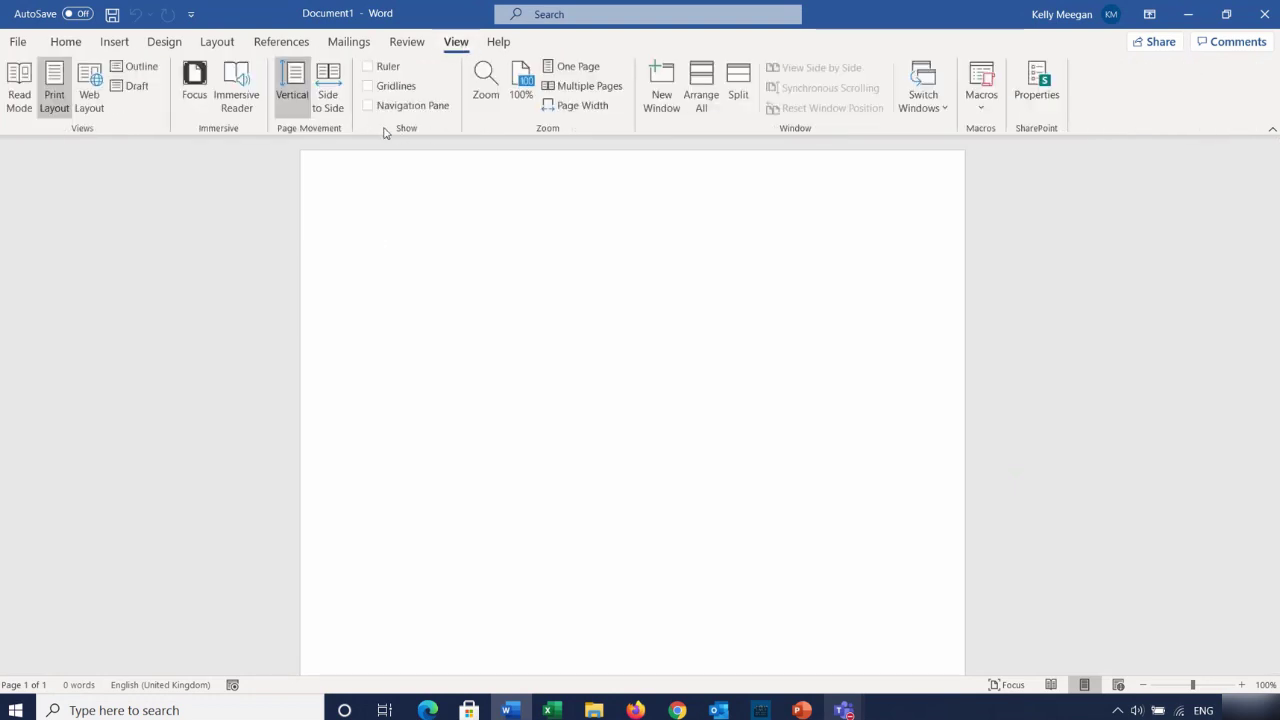
click(394, 66)
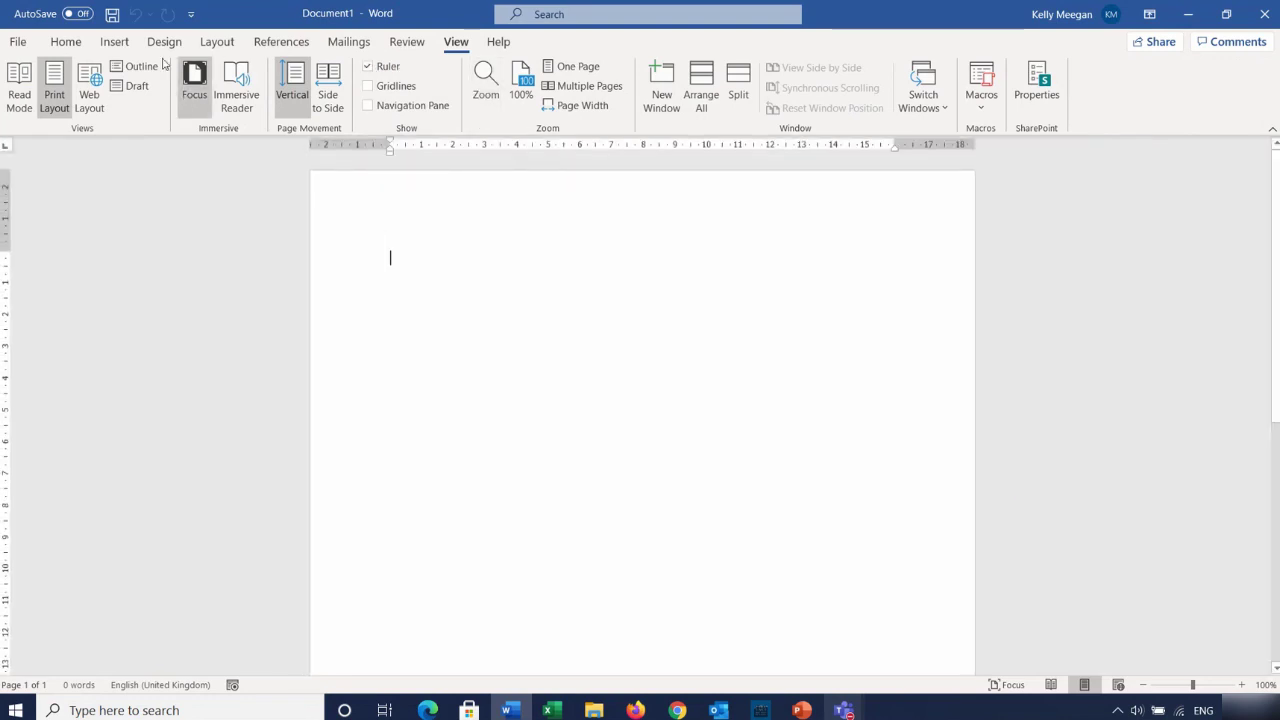
click(68, 43)
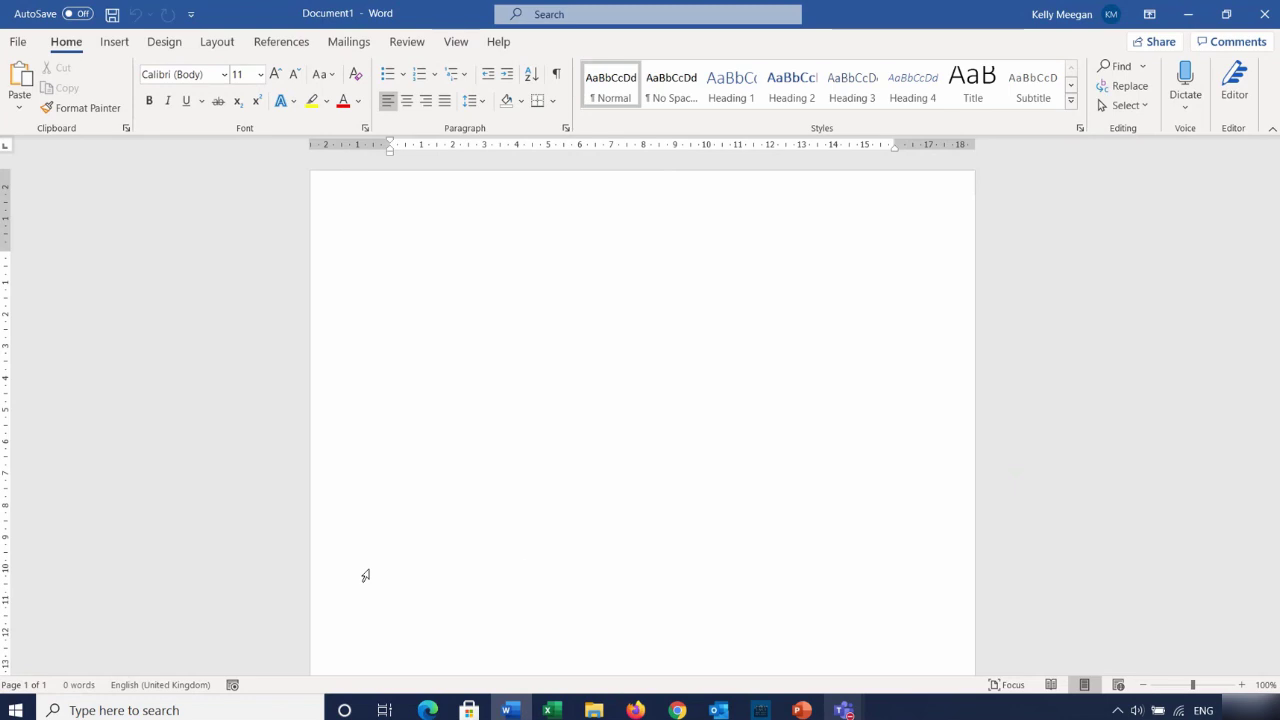
Generate sample text in the blank document with =rand(10,6)
click(1242, 685)
click(1242, 685)
click(1242, 685)
click(1242, 685)
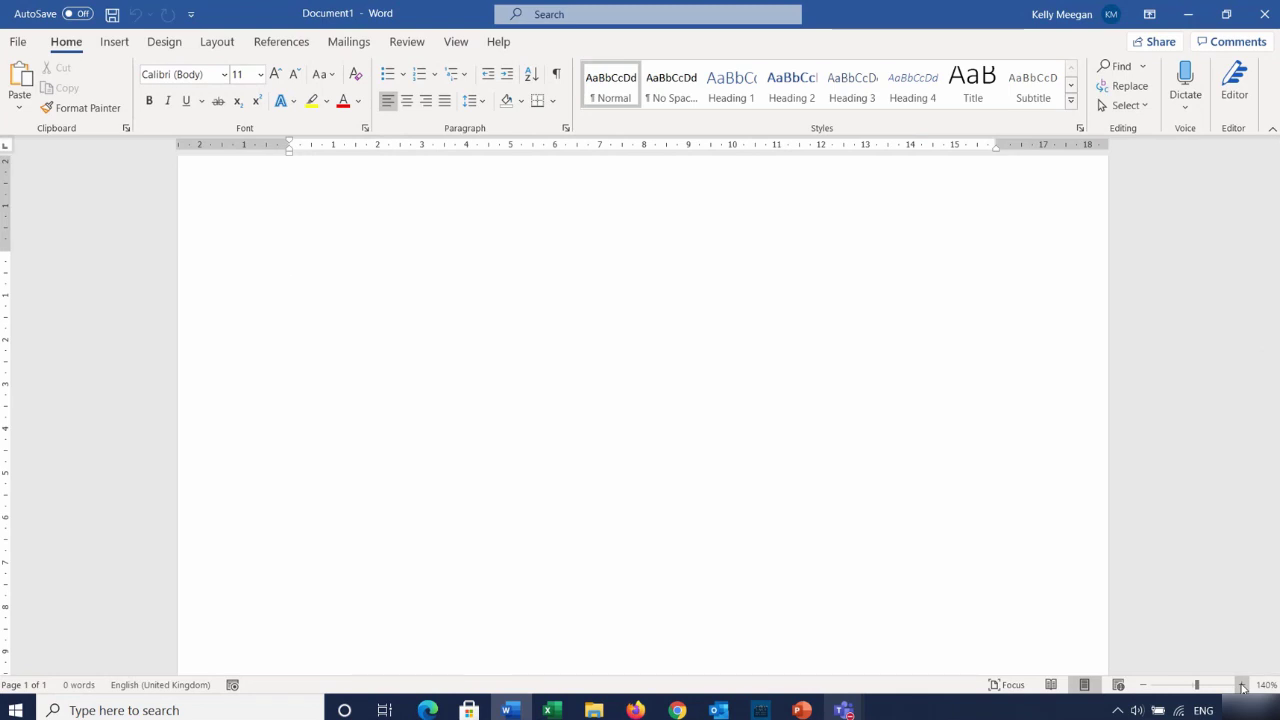
text(=rand)
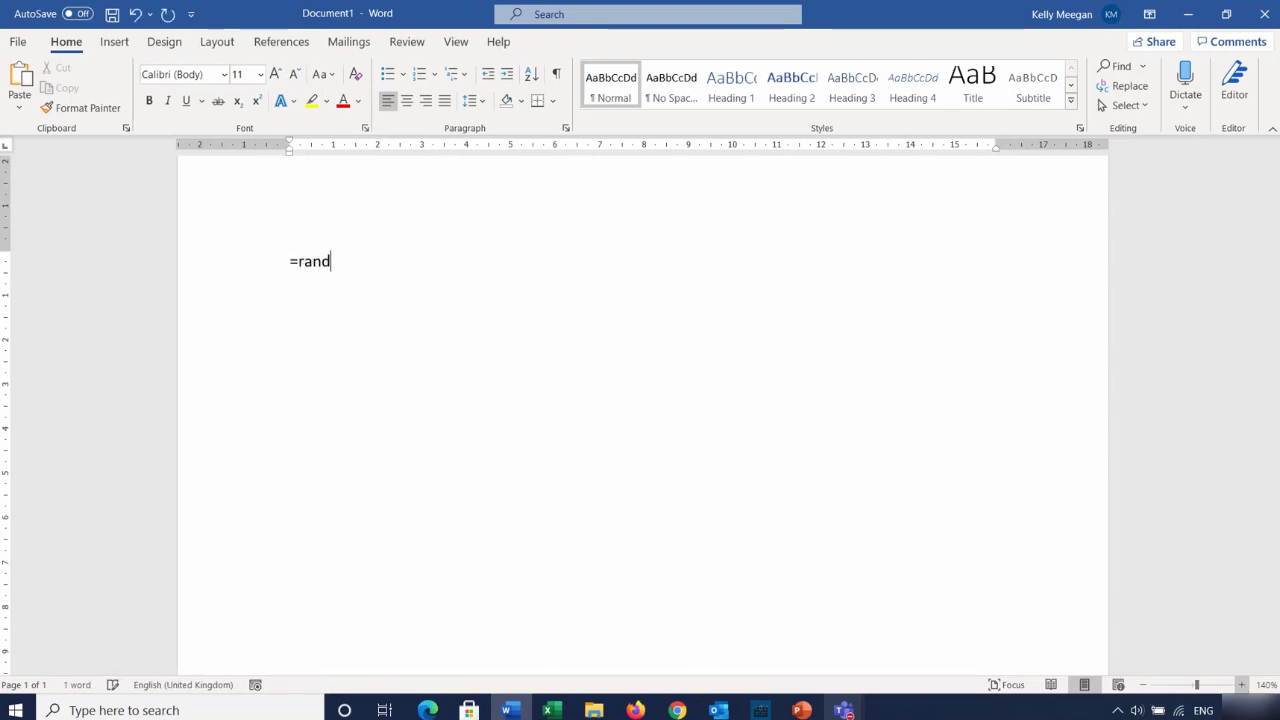
text((10,6))
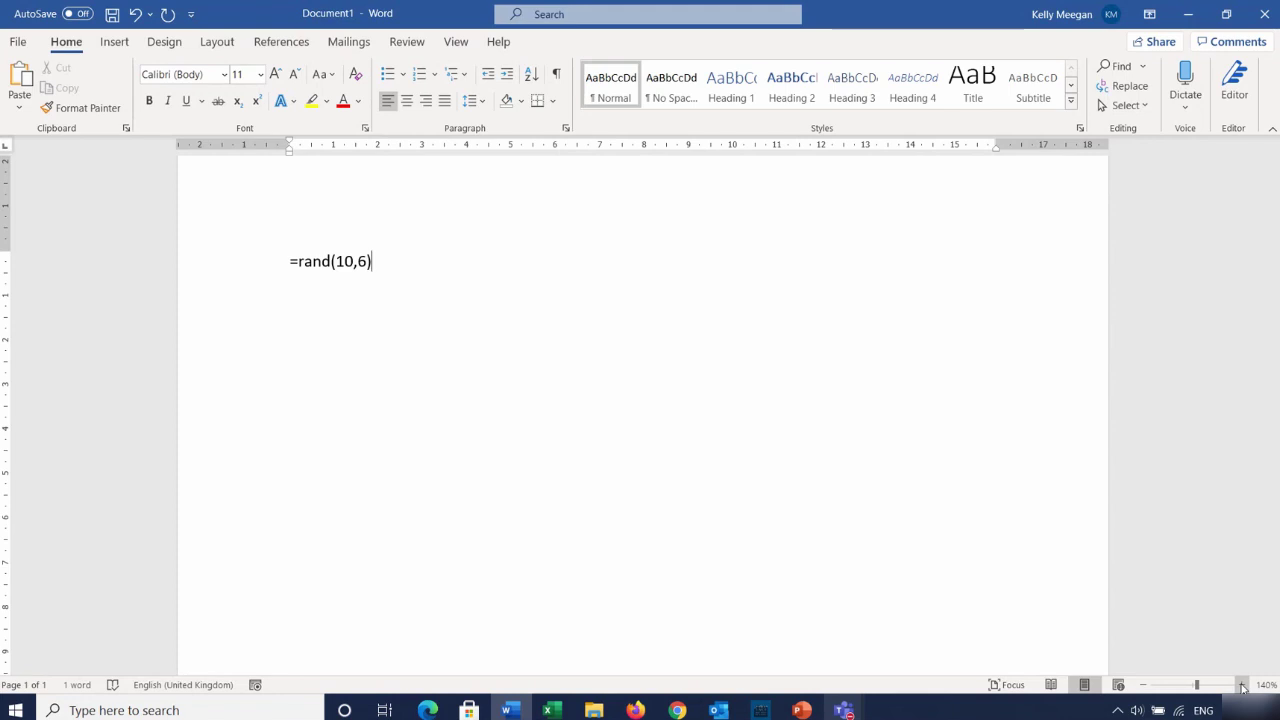
key(Return)
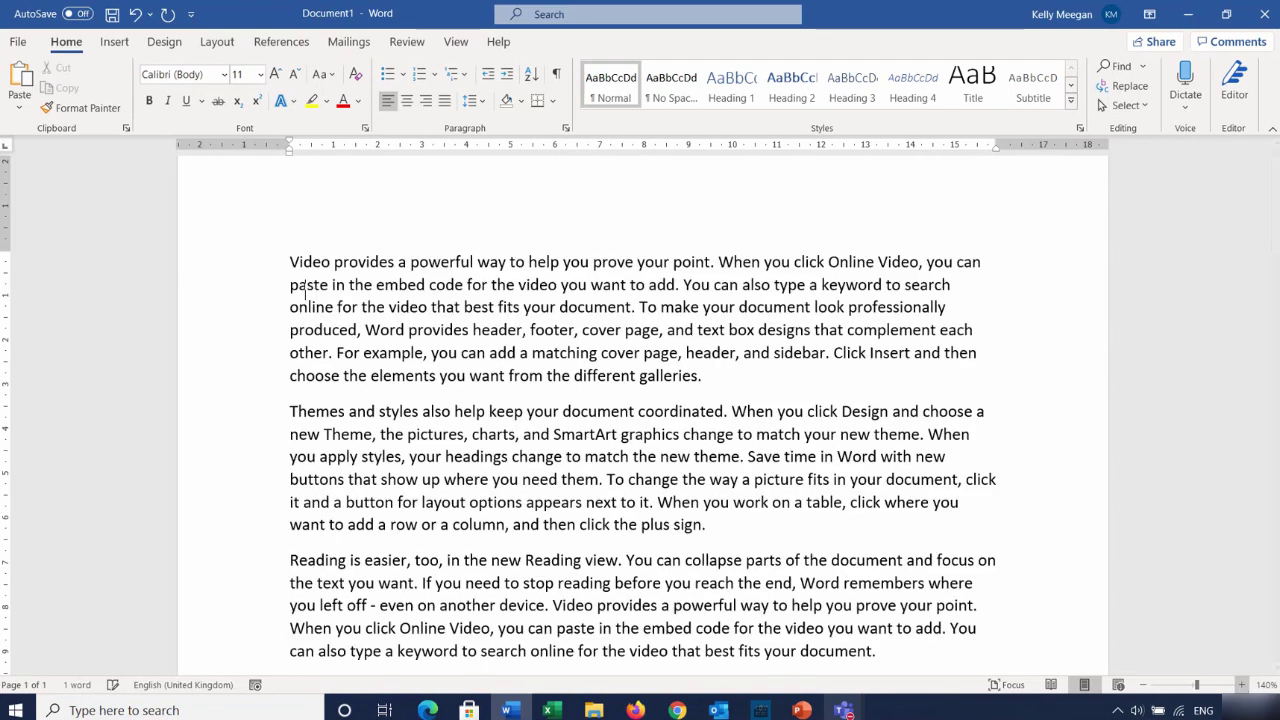
At 100% zoom, select the first paragraph's text from "a powerful way" through "from the", and clear the selection
scroll(305, 285, down, 10)
drag(1196, 685, 1193, 688)
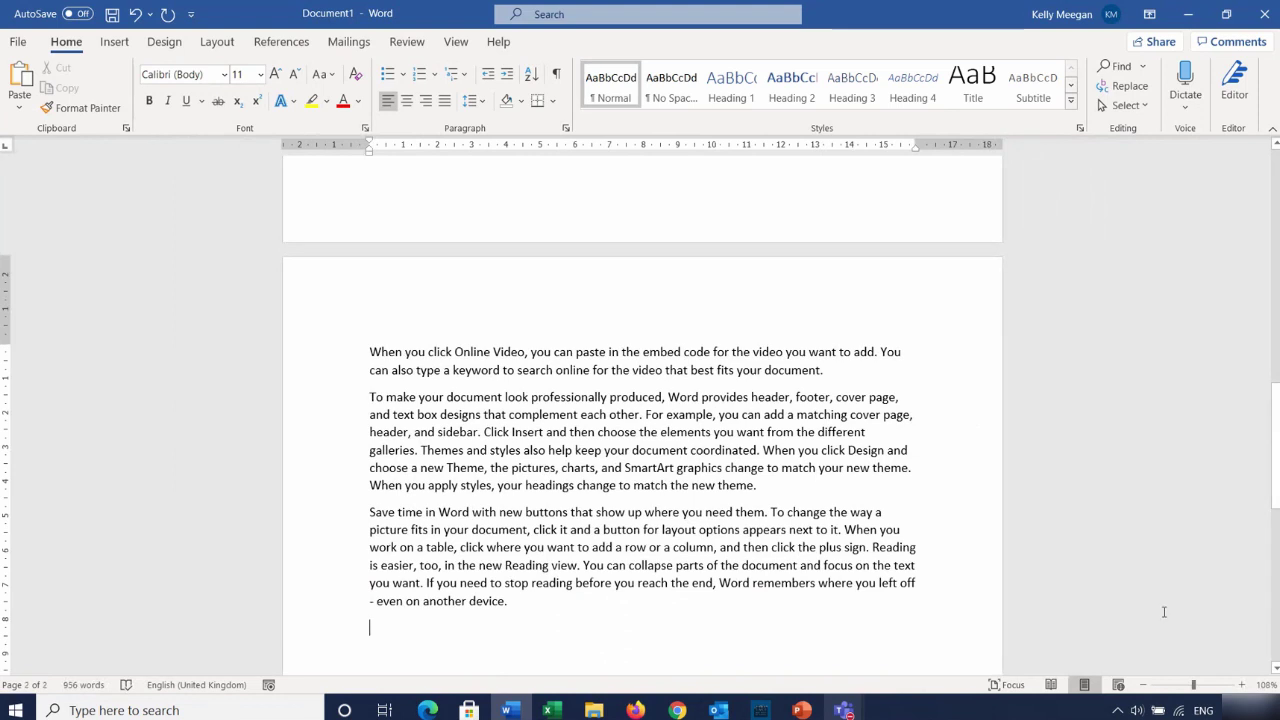
click(1146, 685)
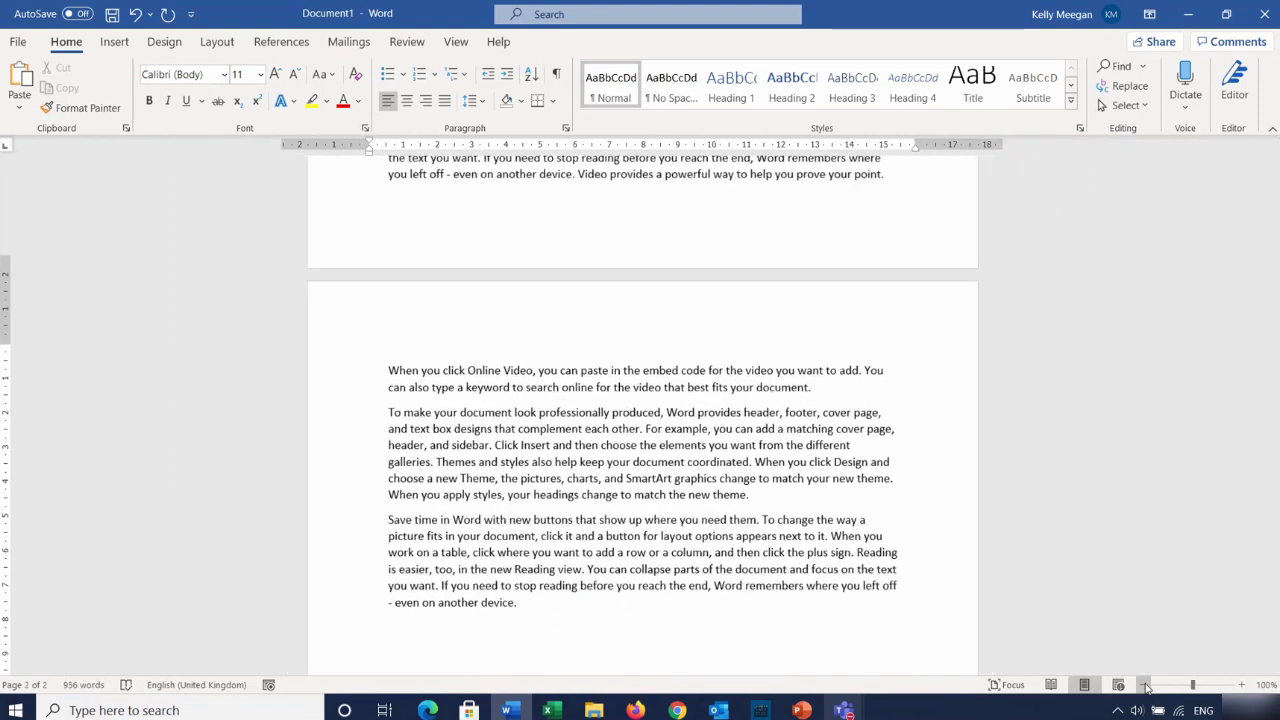
drag(1275, 461, 1276, 300)
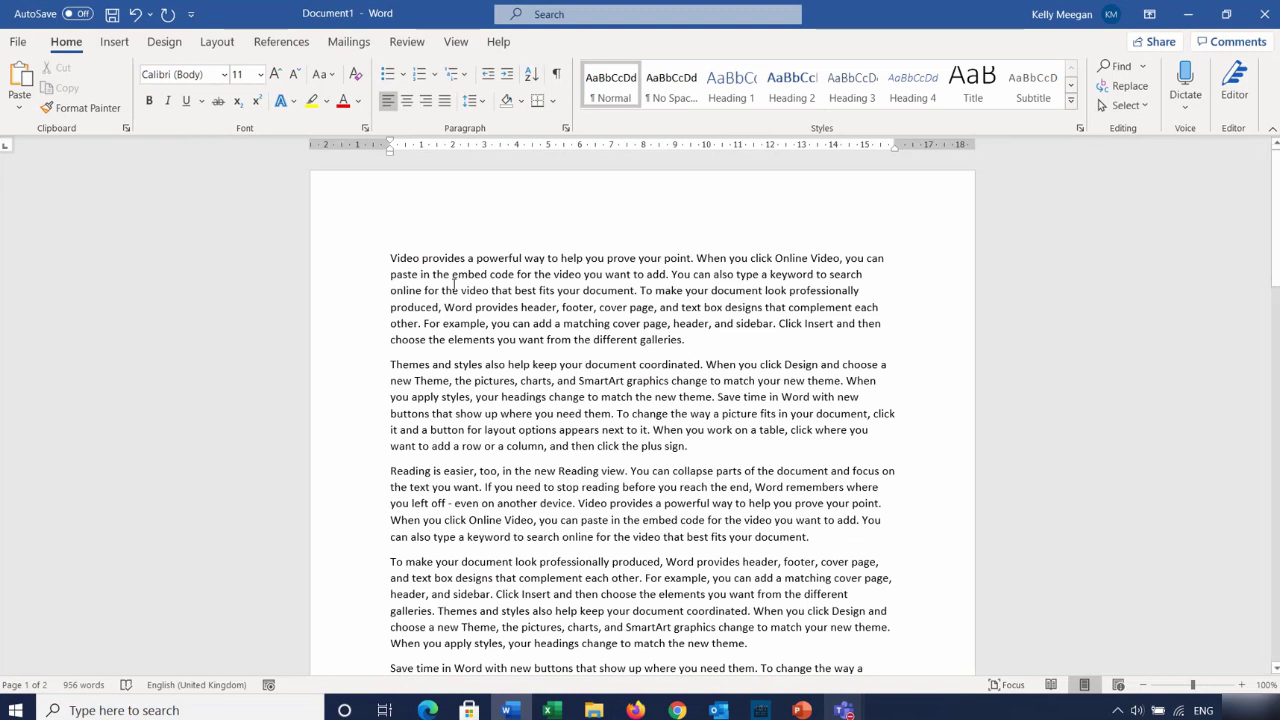
drag(468, 259, 583, 340)
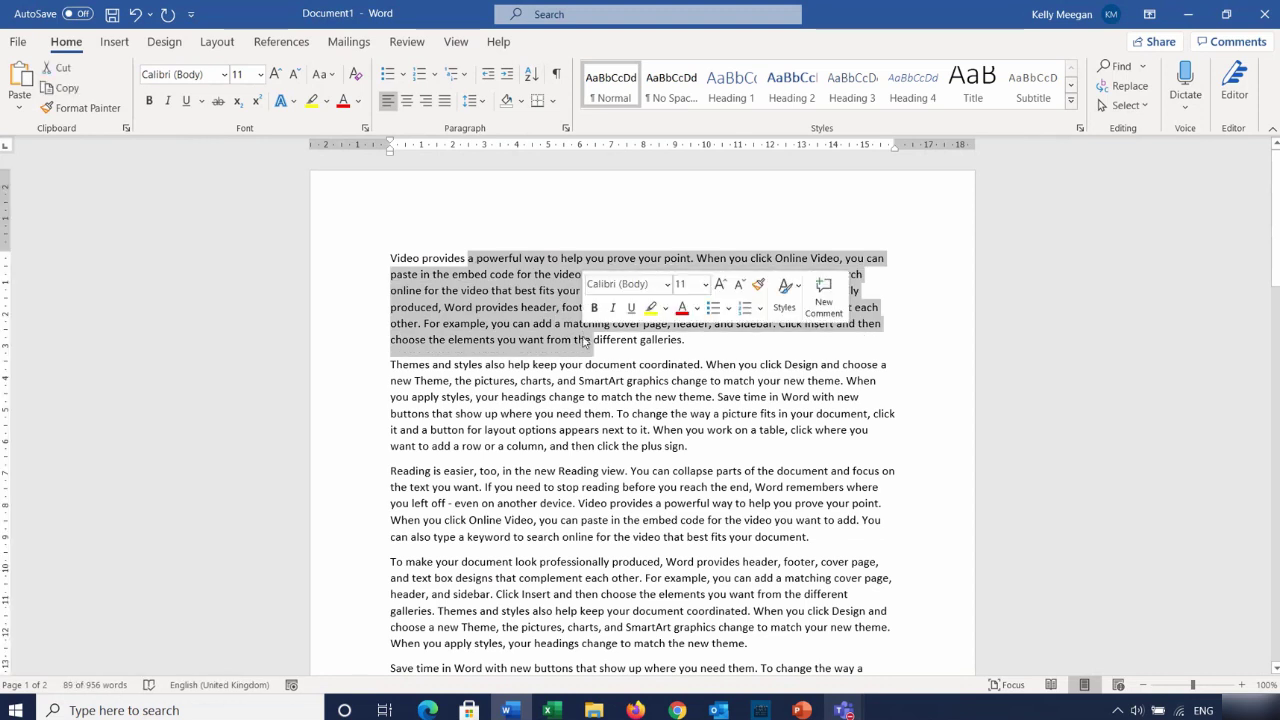
click(557, 313)
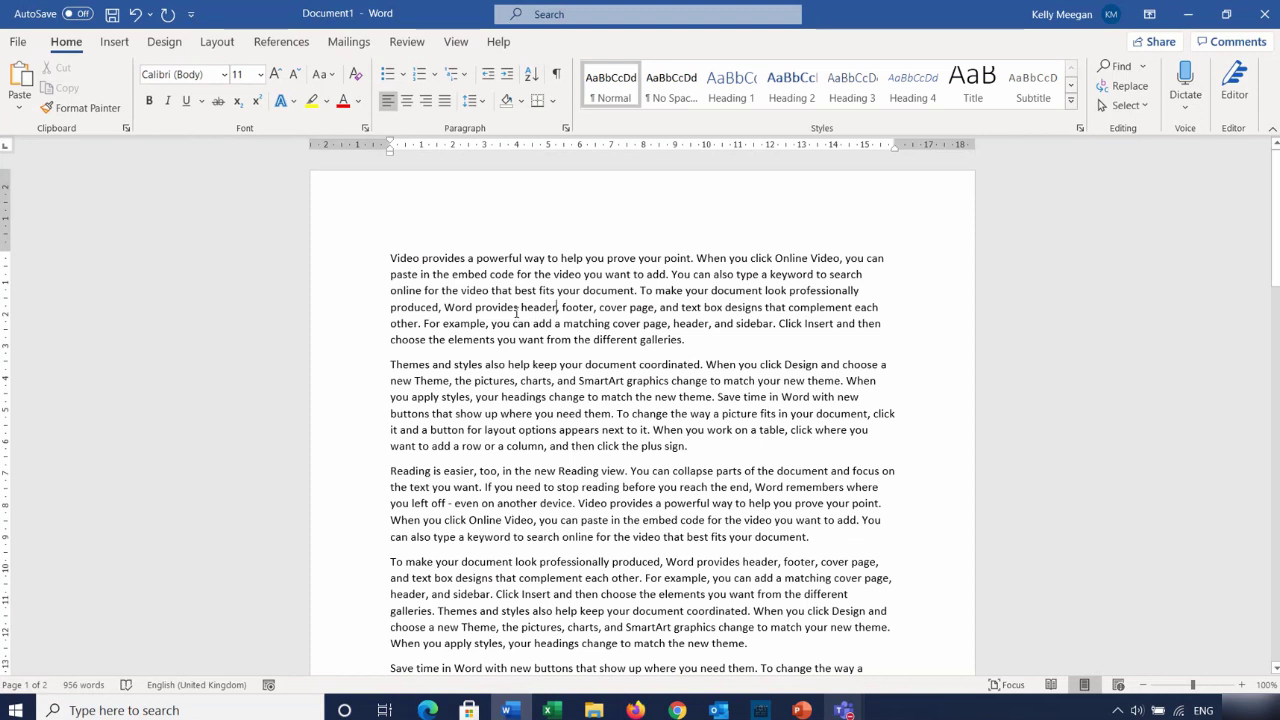
Select the single words "powerful", "online", "header", "want" and "Themes" one after another, and clear the selection
double_click(494, 259)
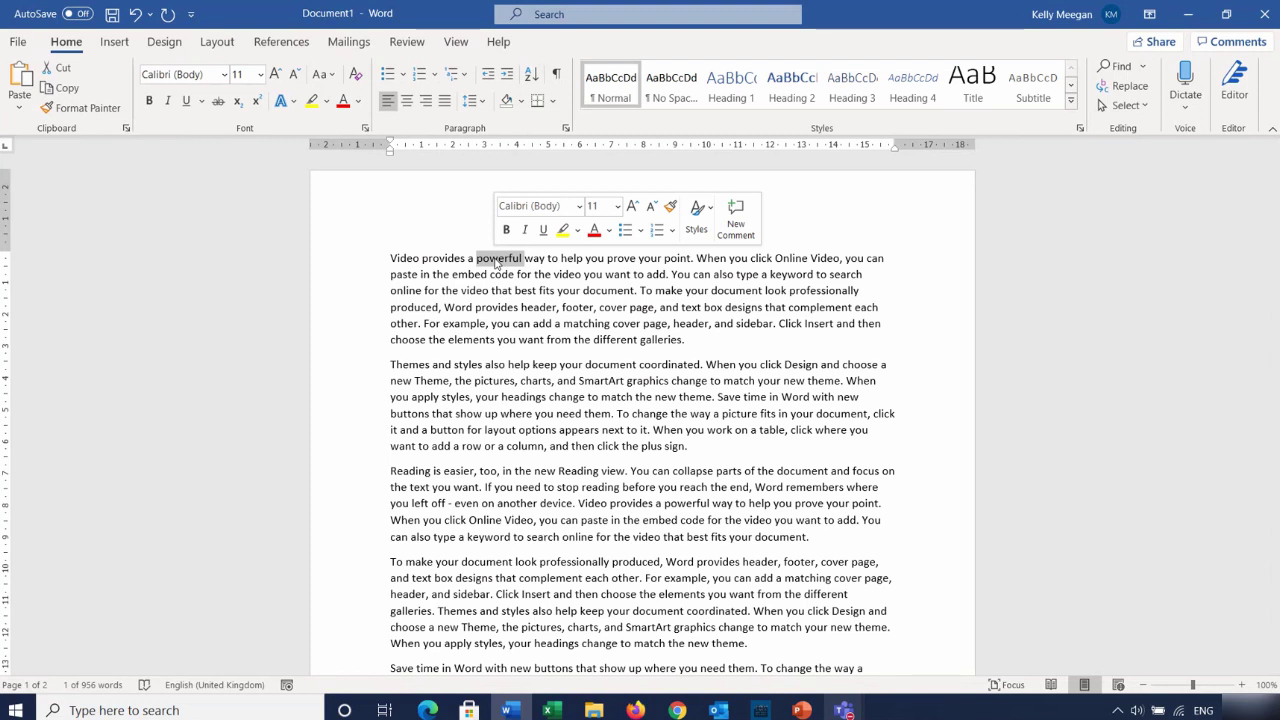
double_click(405, 290)
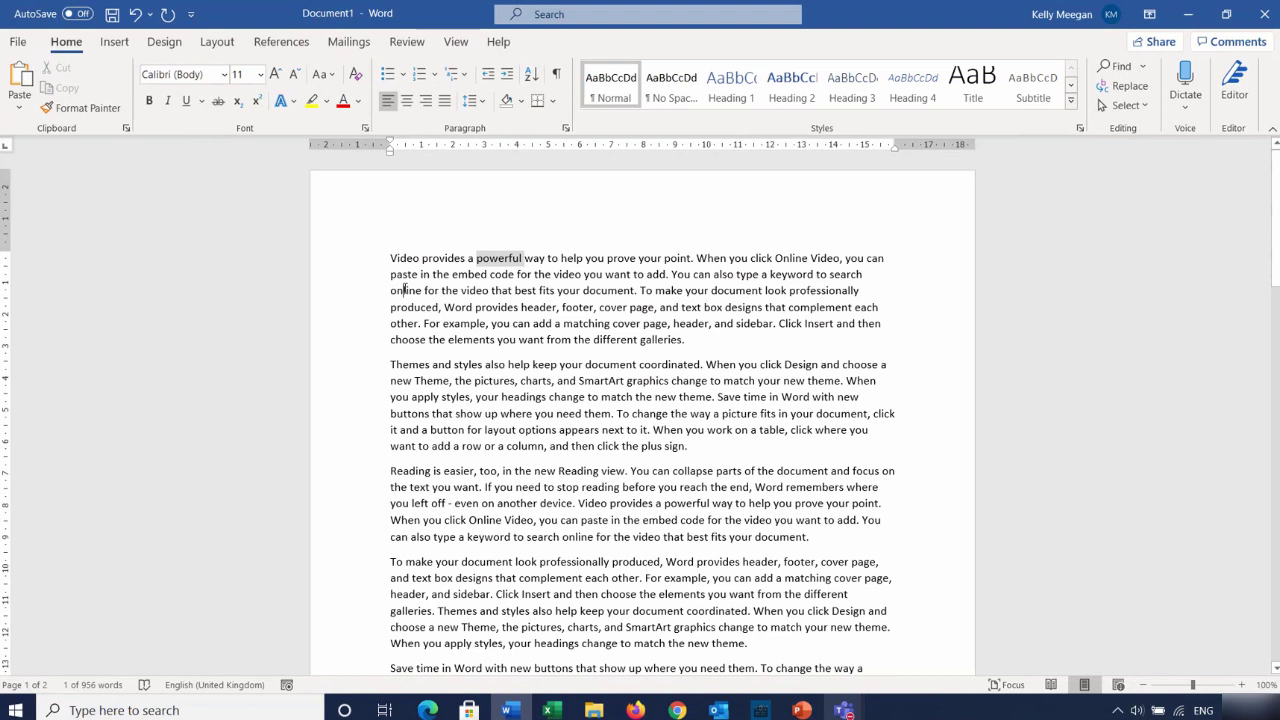
double_click(540, 307)
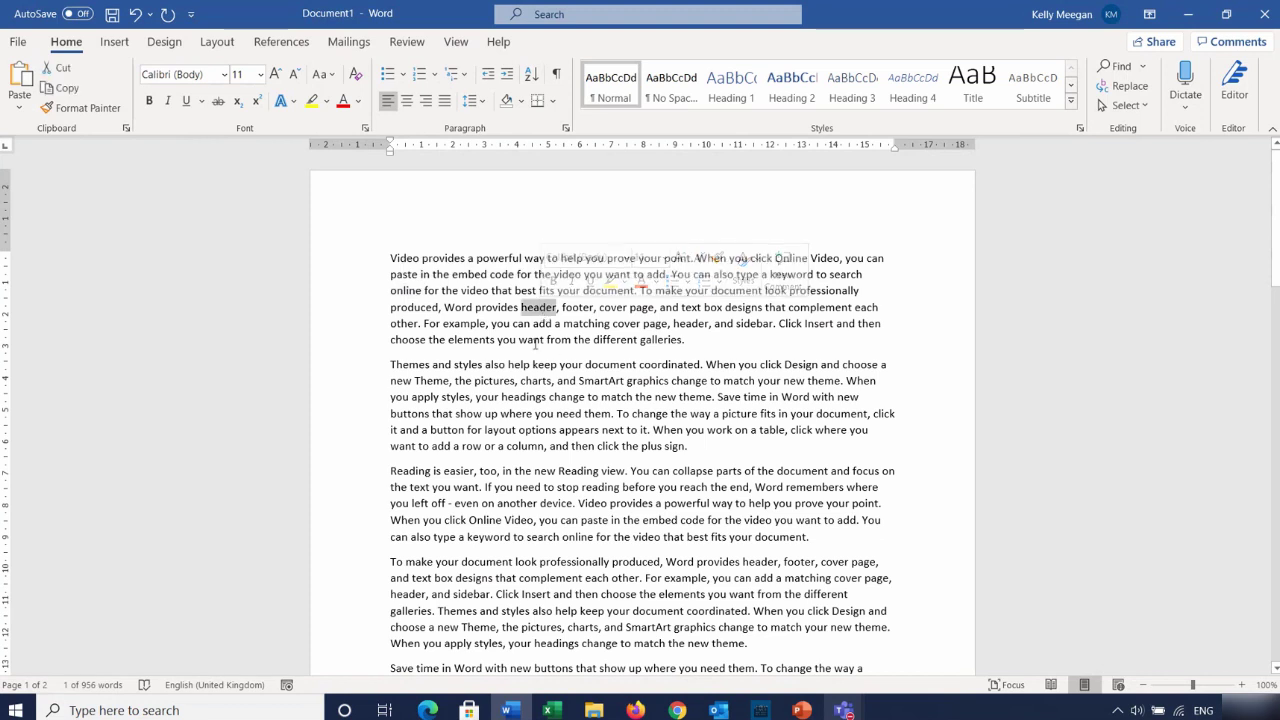
double_click(533, 340)
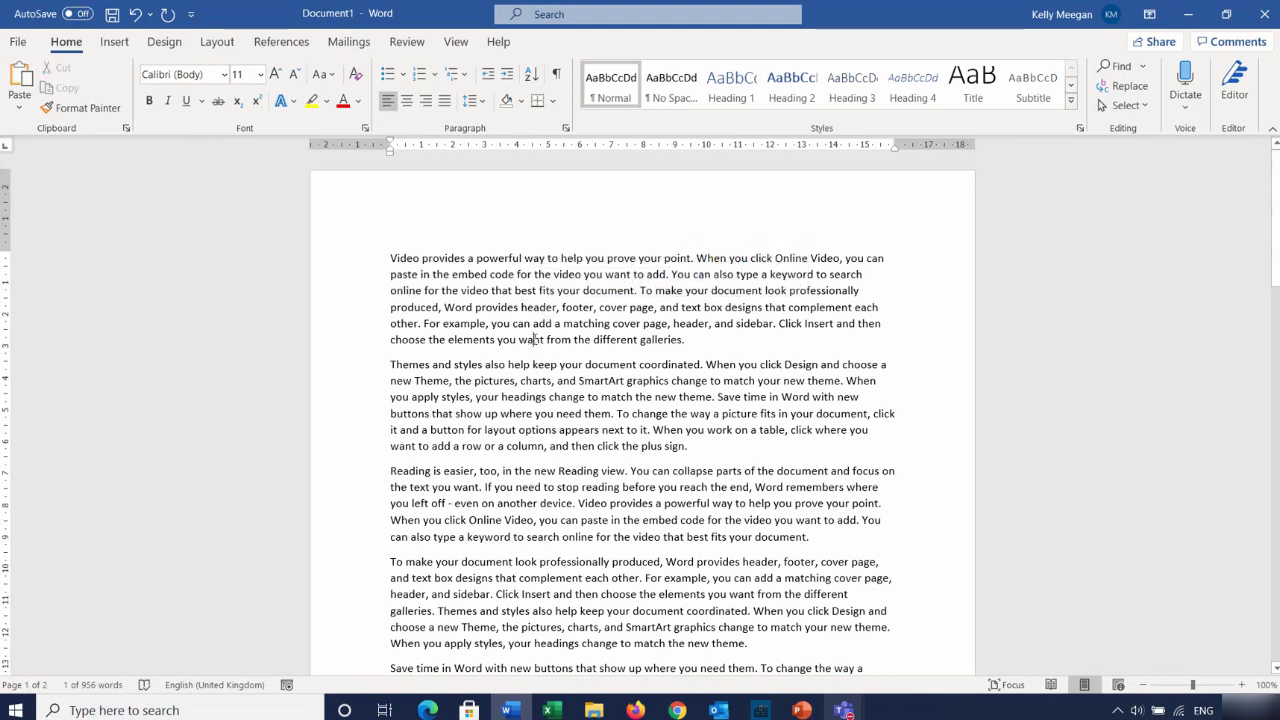
double_click(413, 364)
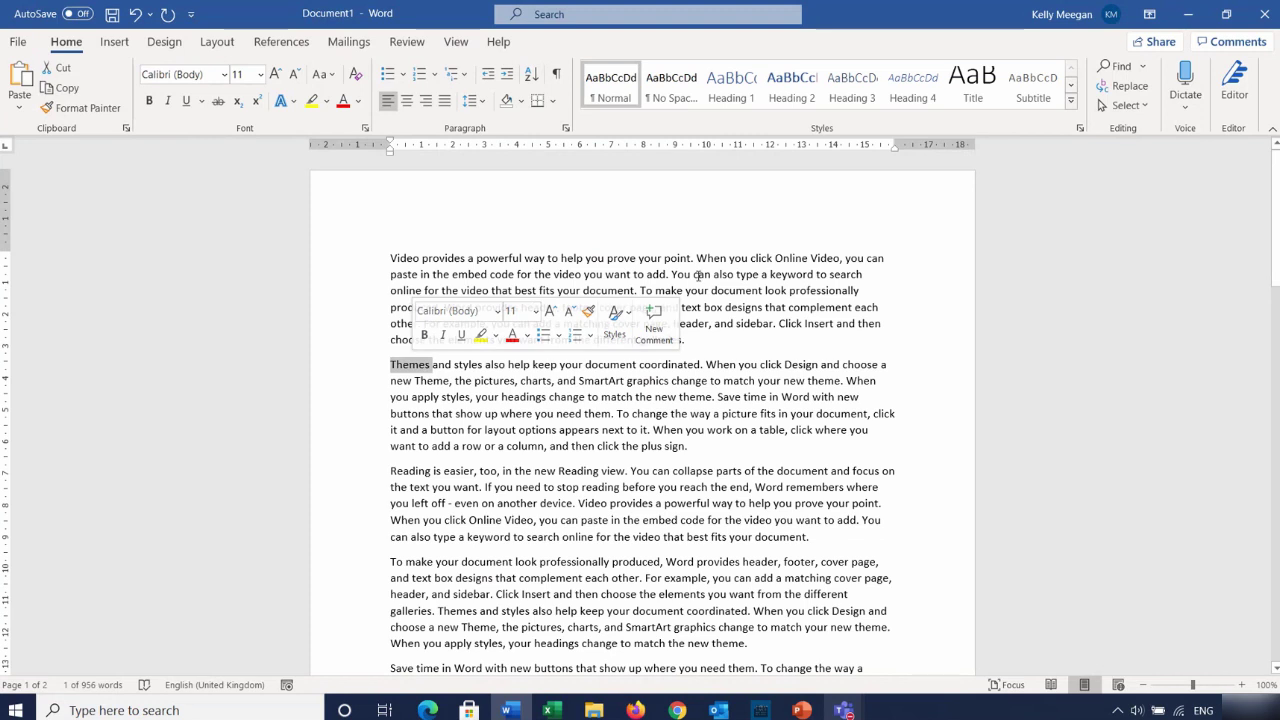
click(693, 274)
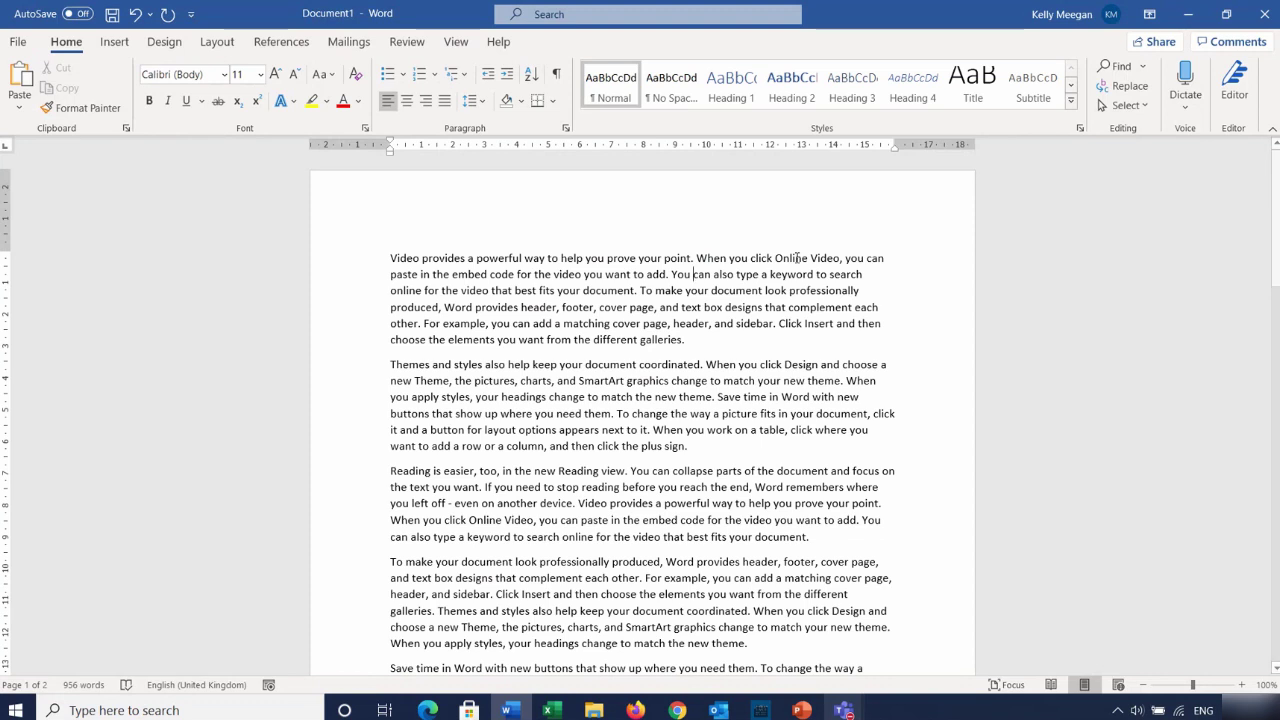
Select whole sentences one at a time: "When you click Online Video", "When you click Design" and "To change the way a picture fits"; clear the selection
ctrl+click(797, 259)
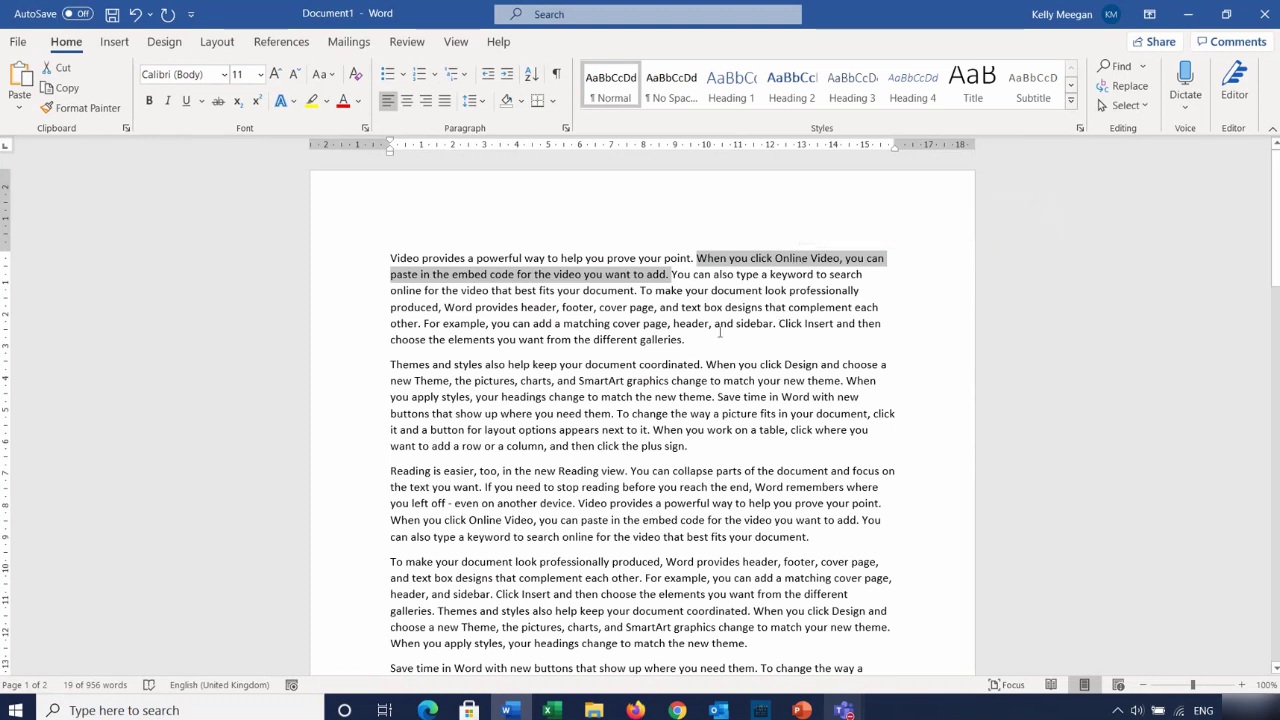
right_click(803, 363)
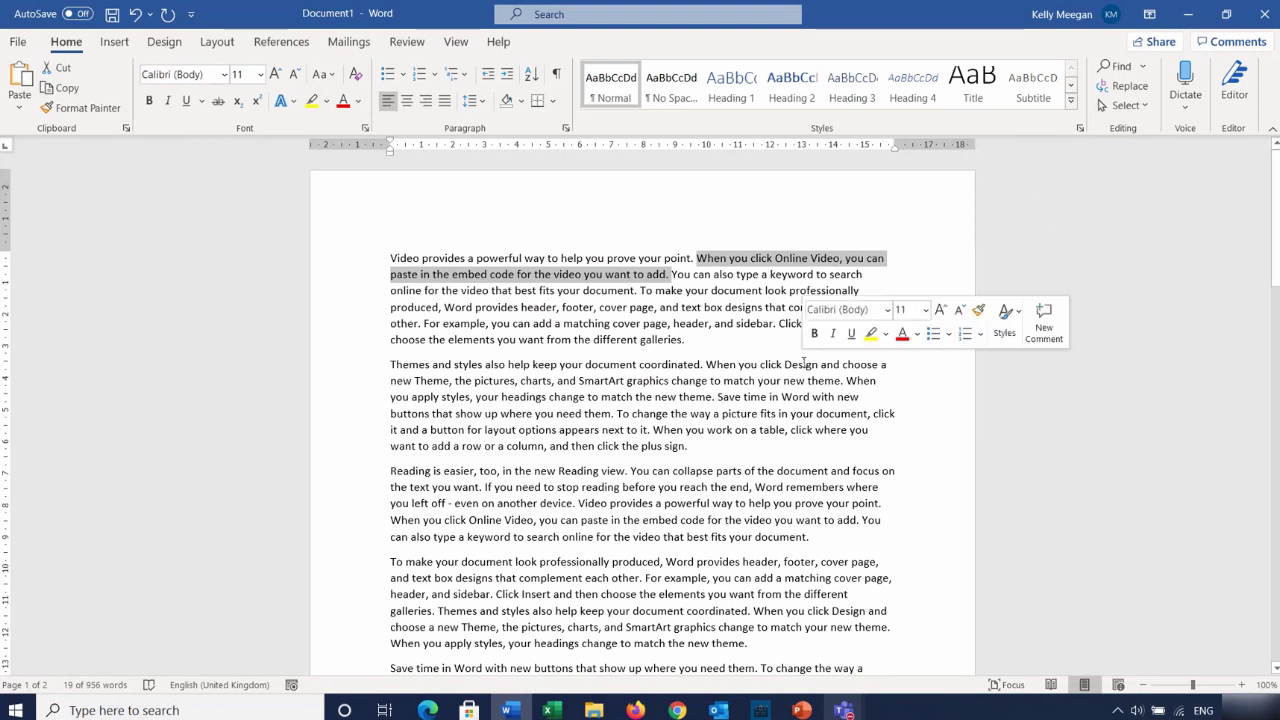
click(685, 312)
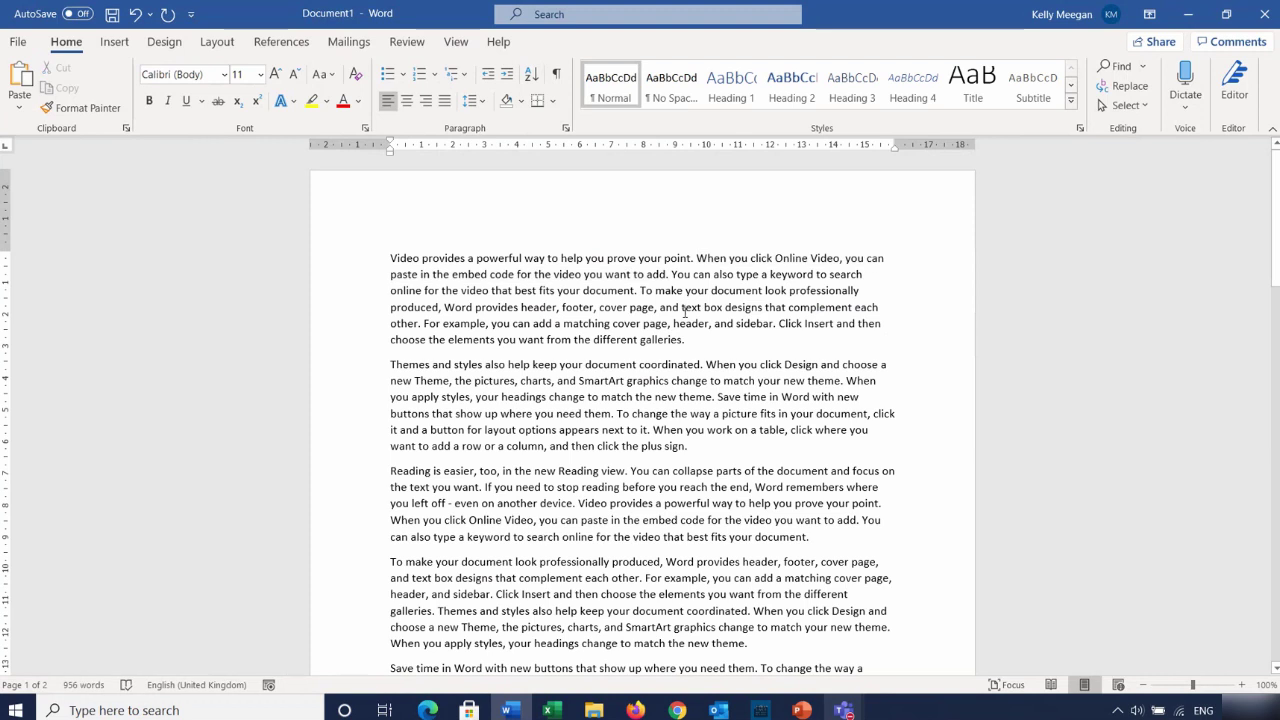
ctrl+click(806, 366)
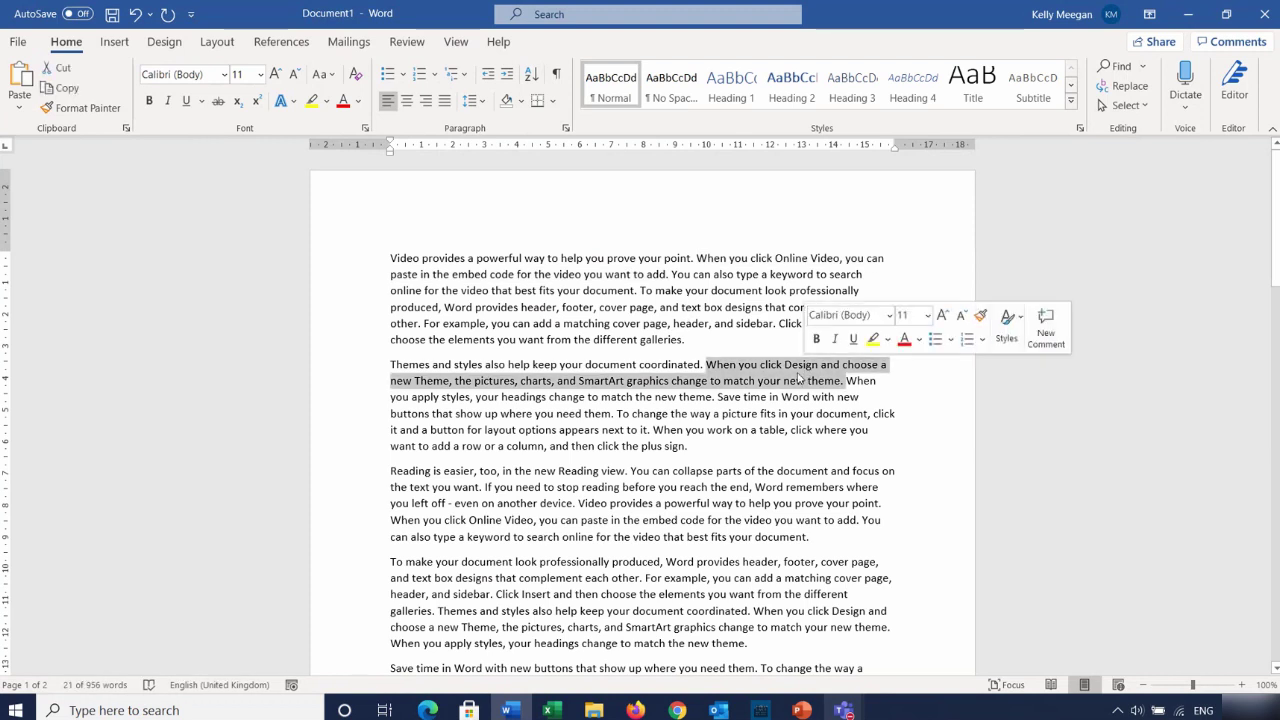
click(782, 397)
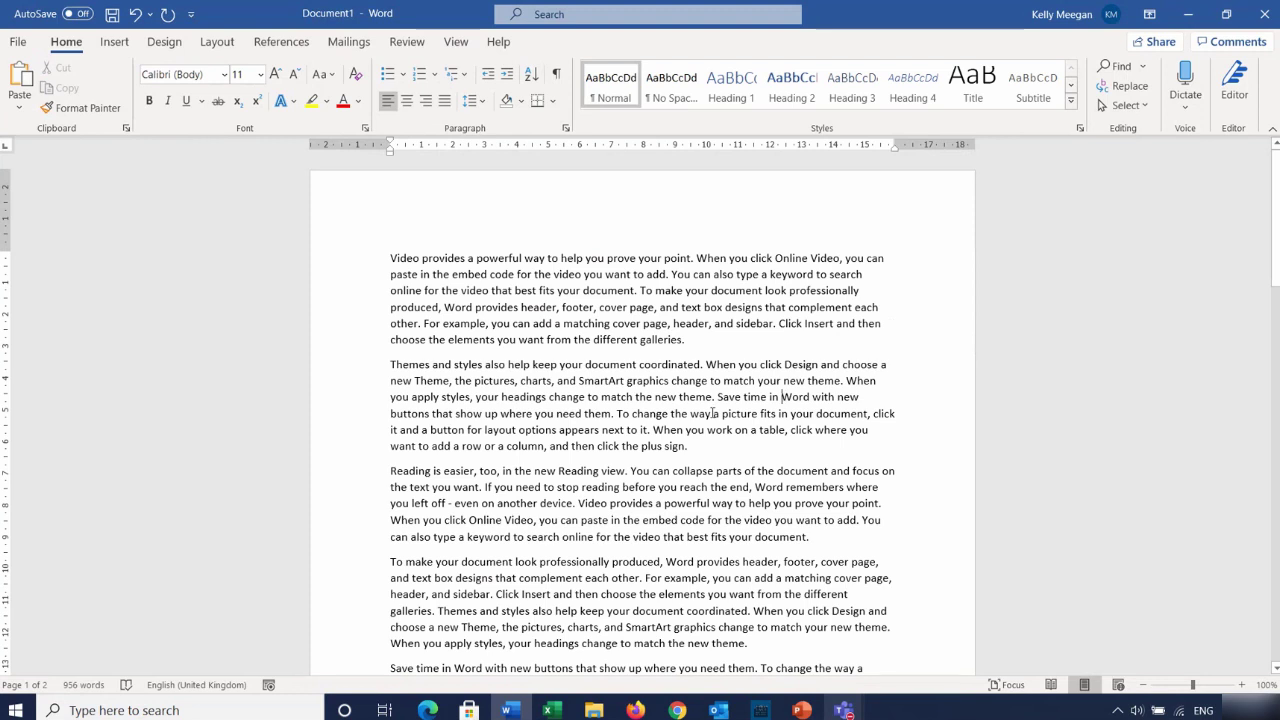
ctrl+click(713, 418)
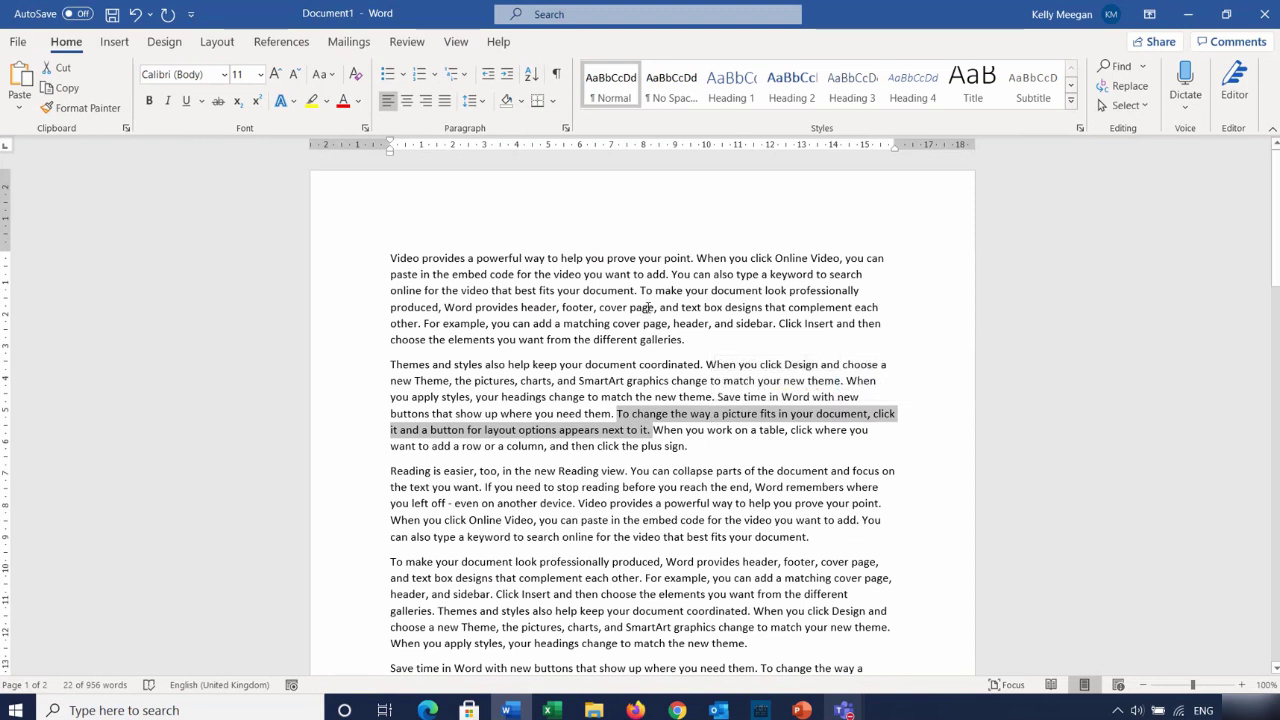
click(698, 339)
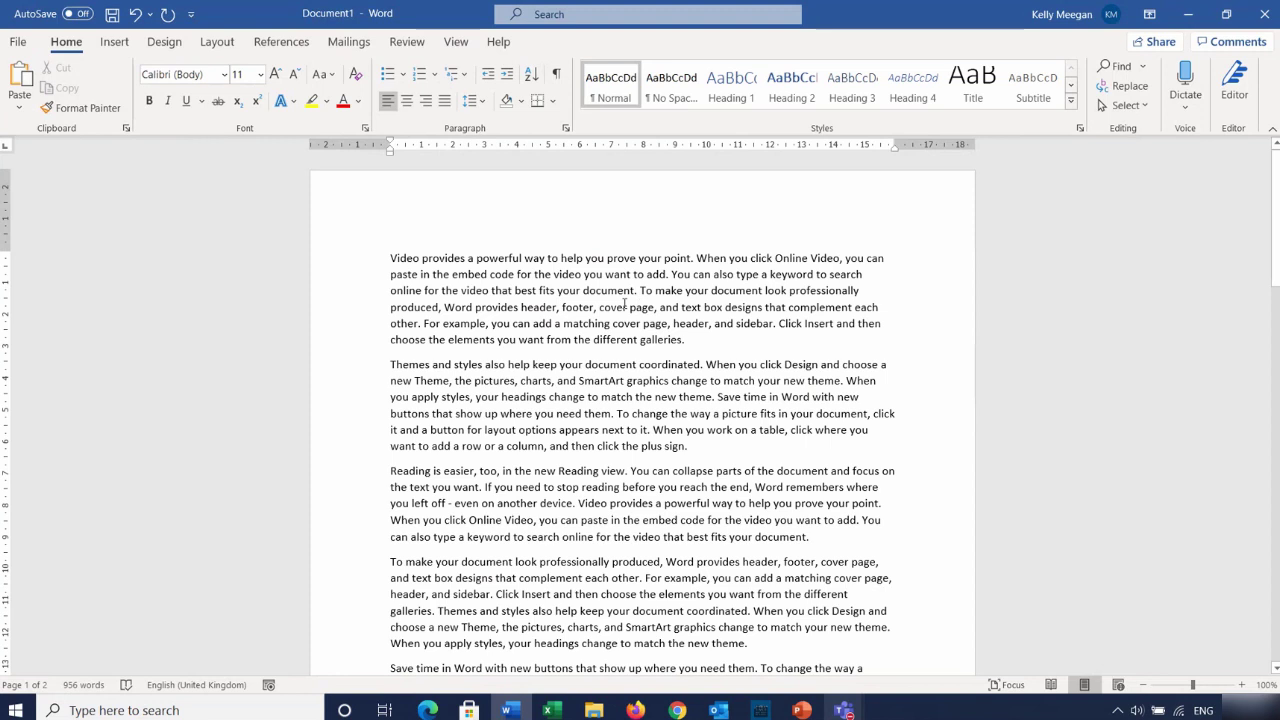
Select the first, second and third paragraphs in turn as whole paragraphs, and clear the selection
triple_click(616, 291)
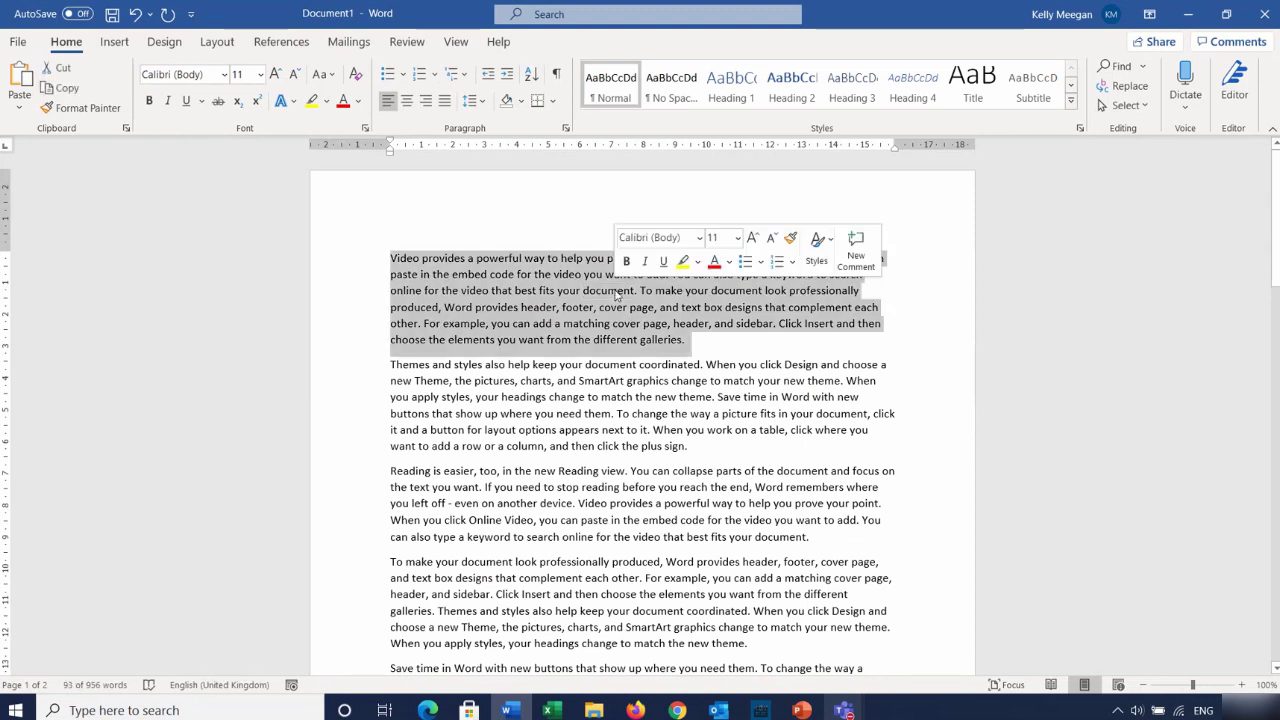
triple_click(653, 422)
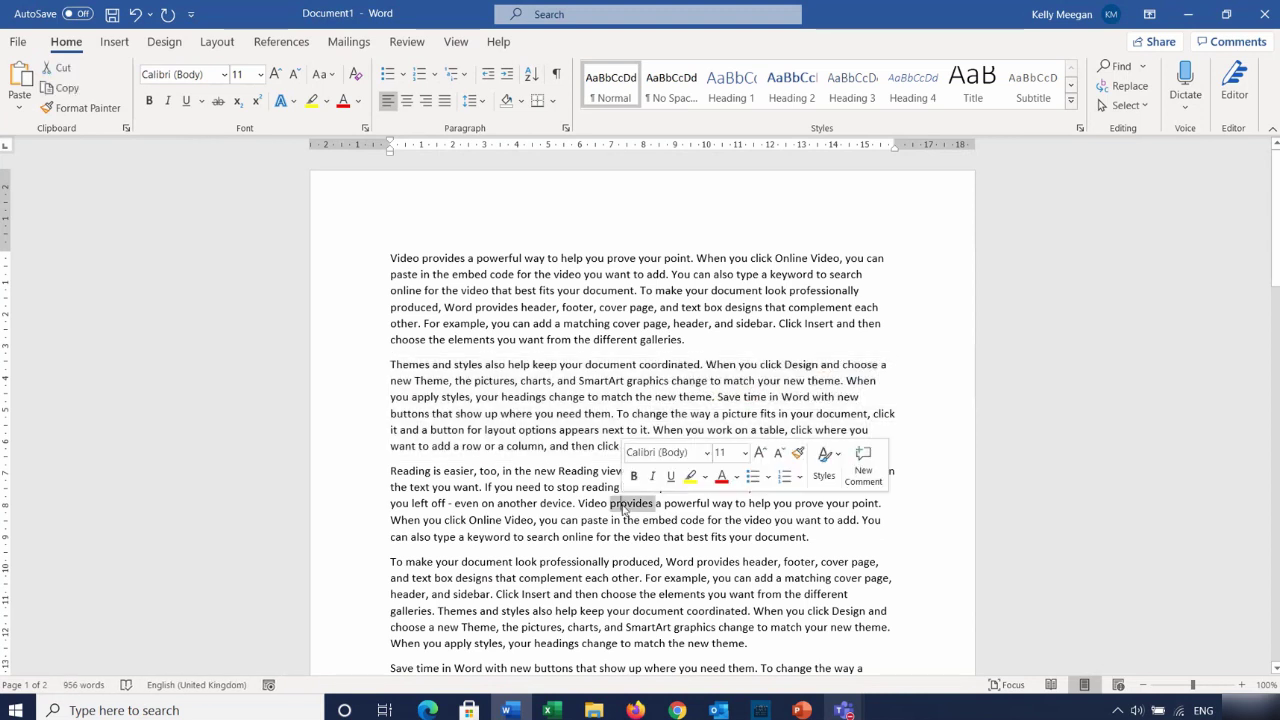
triple_click(623, 505)
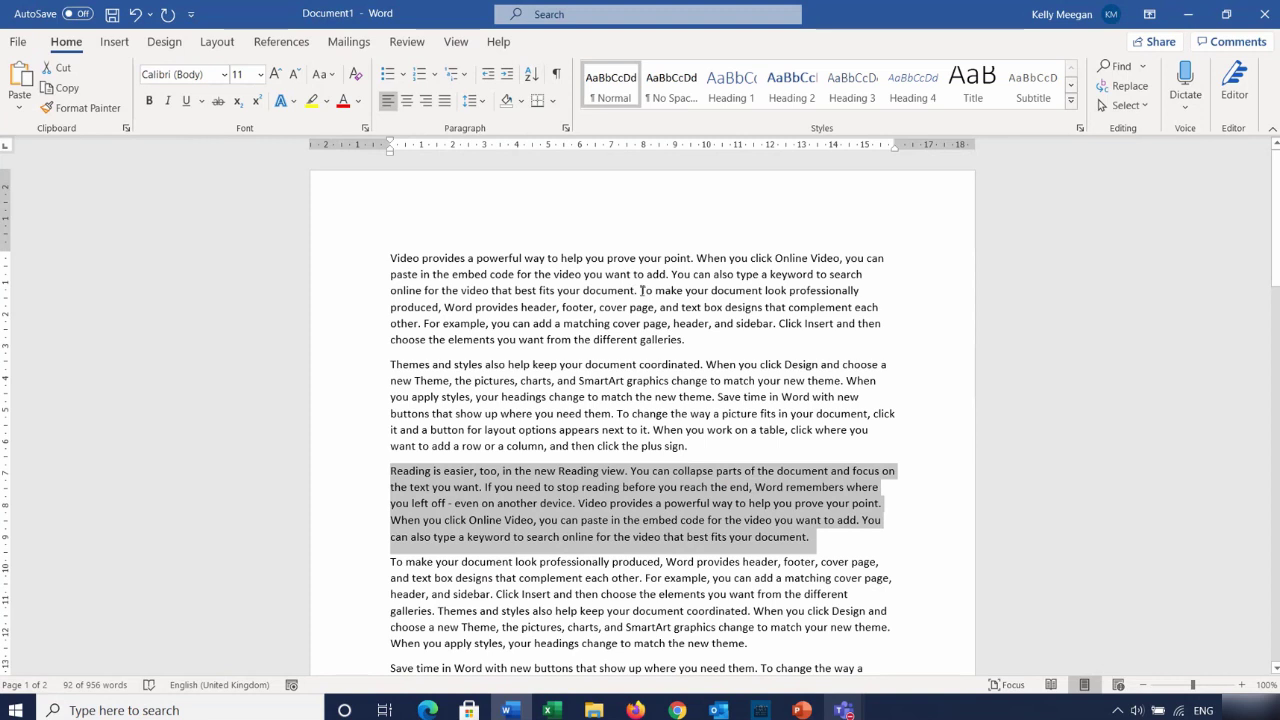
click(641, 290)
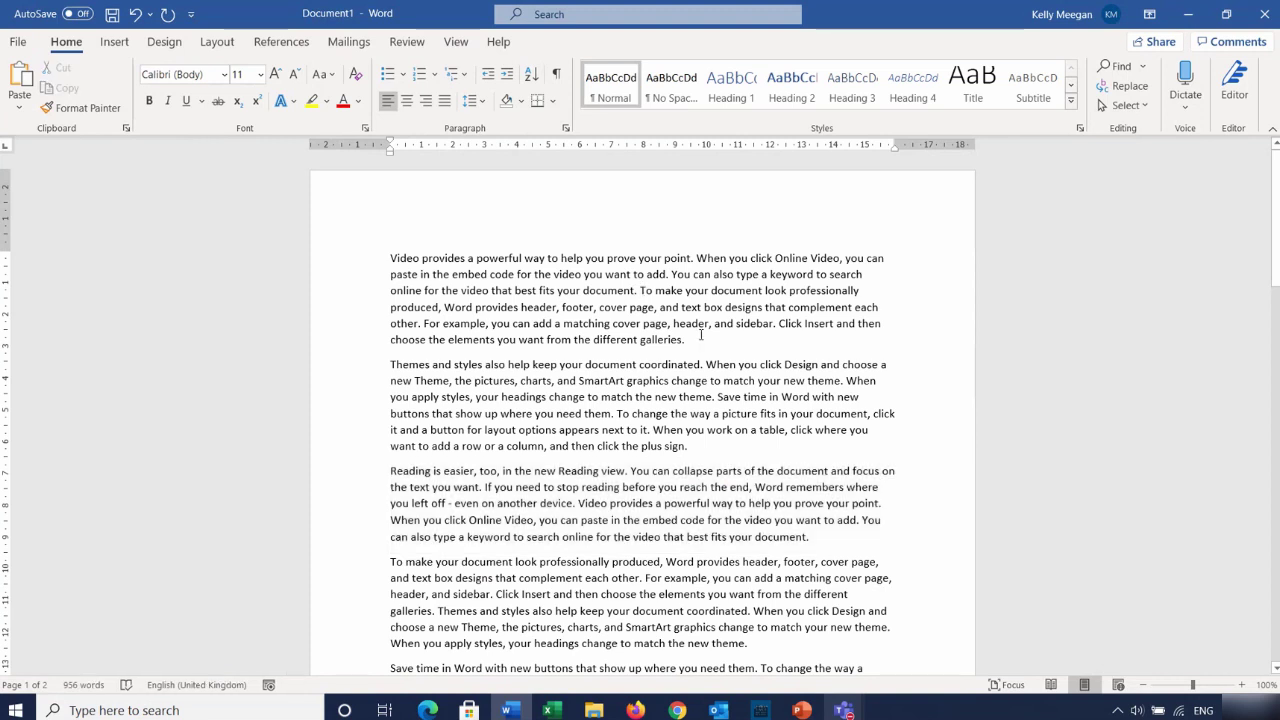
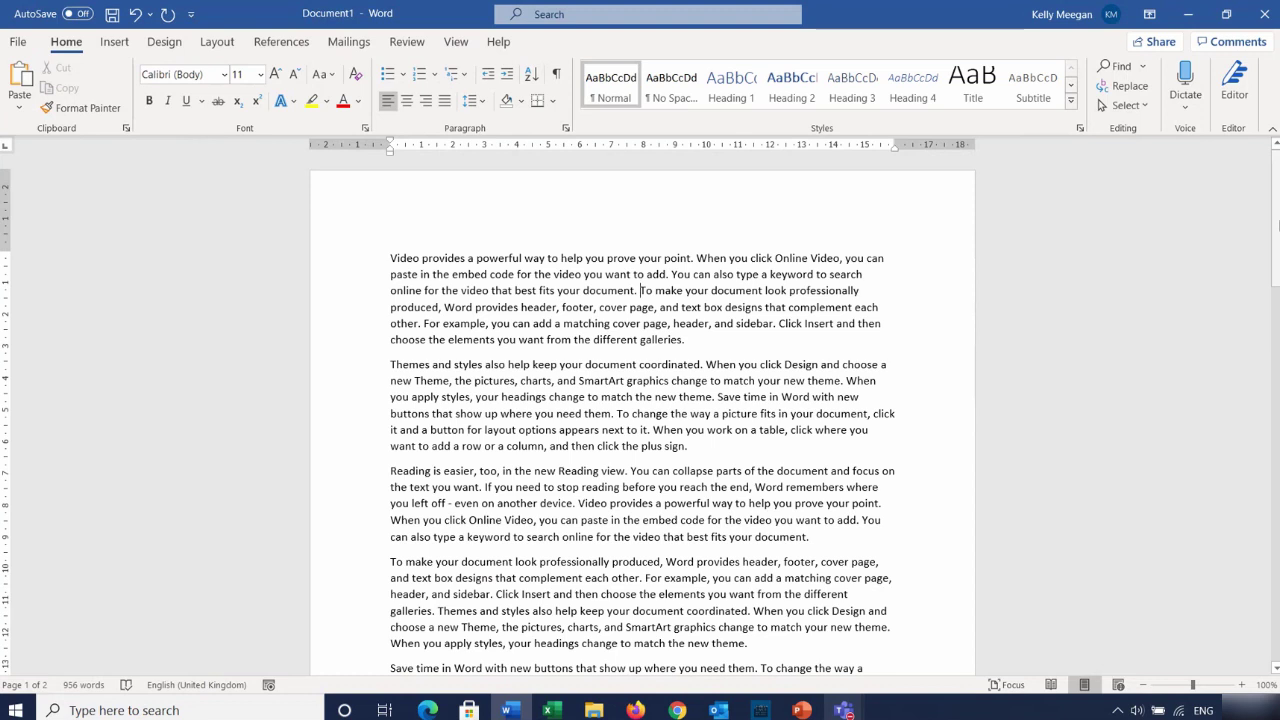
Select the text from before "For example" in the fourth paragraph through "complement each other." on page 2
drag(1276, 224, 1257, 456)
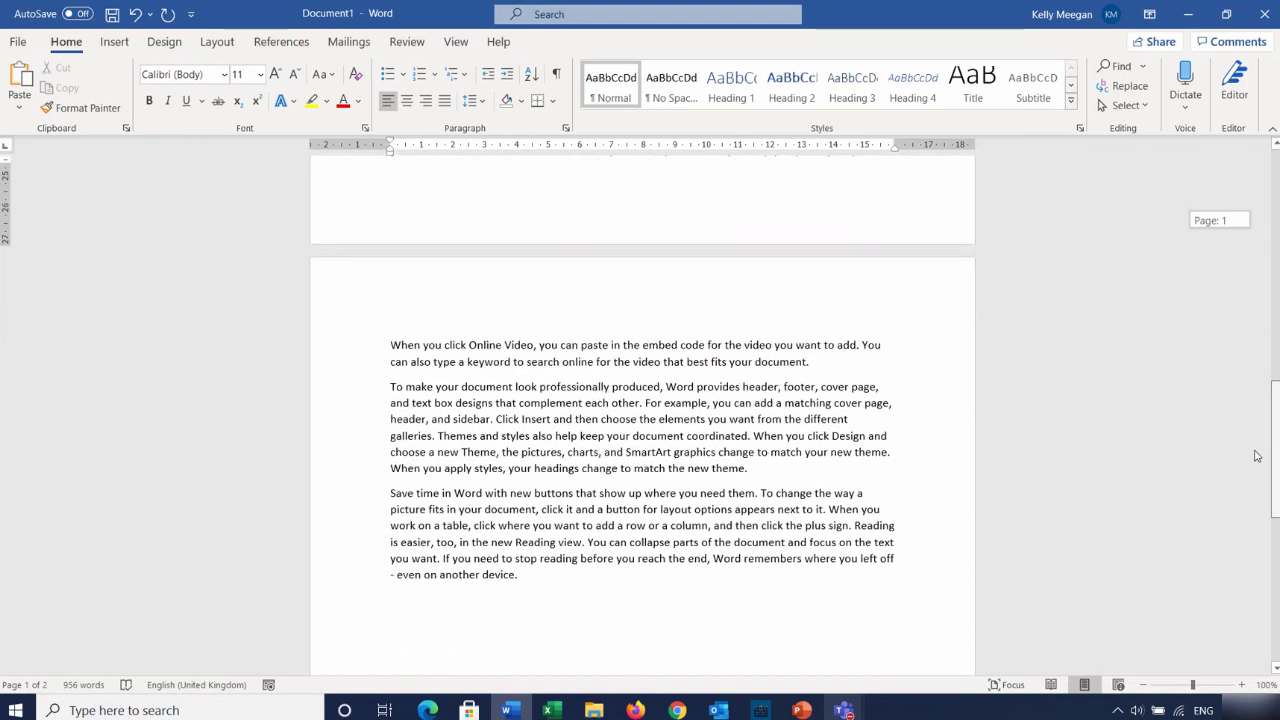
scroll(1257, 456, up, 10)
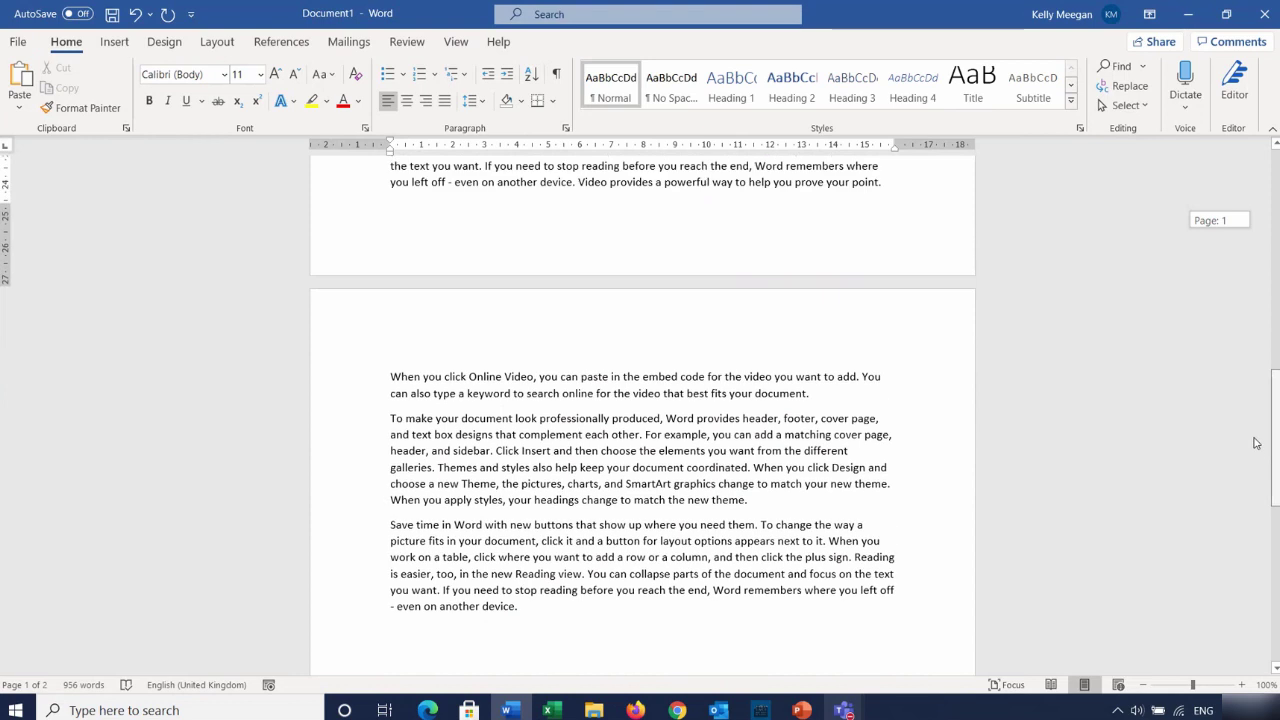
scroll(640, 400, up, 3)
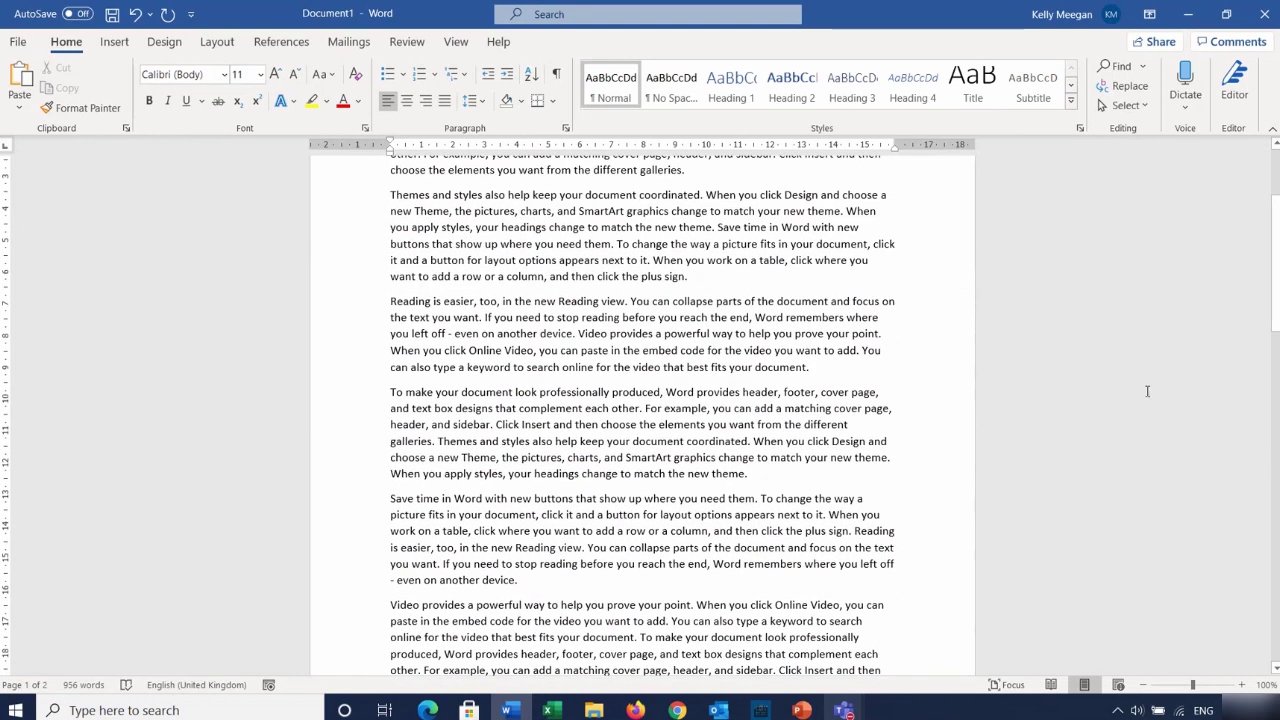
click(645, 408)
drag(1276, 312, 1276, 488)
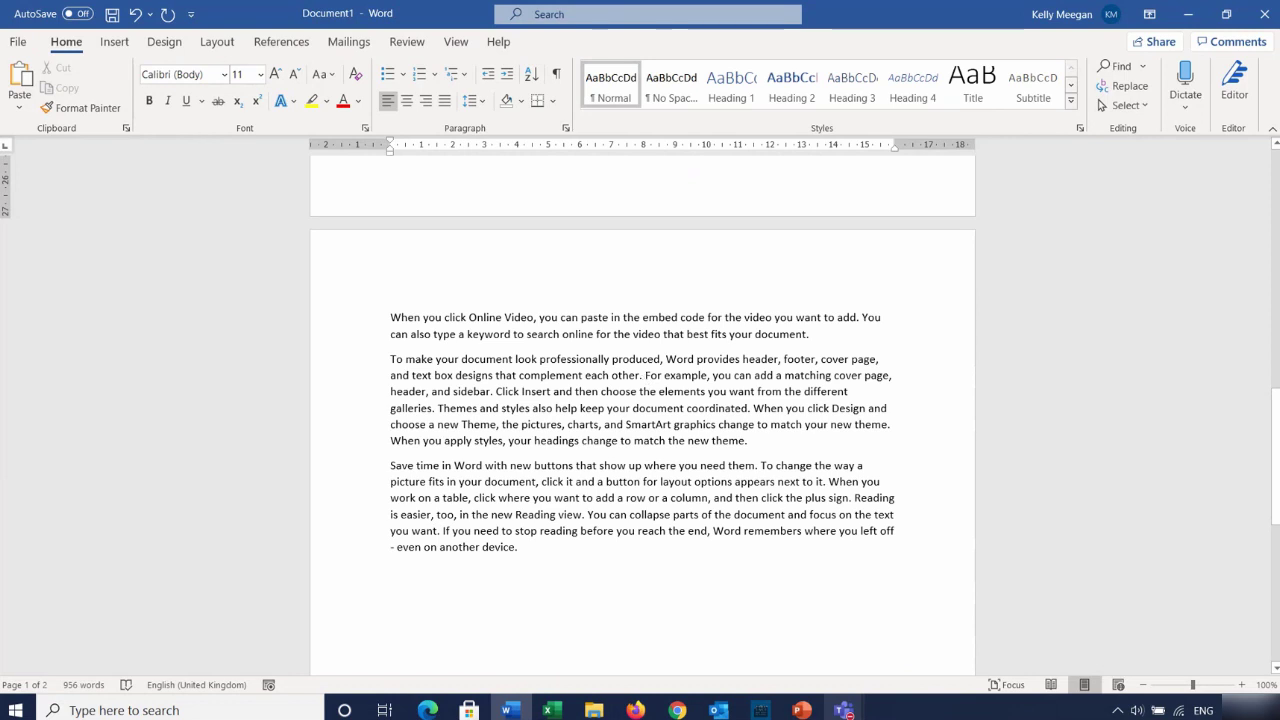
shift+click(643, 375)
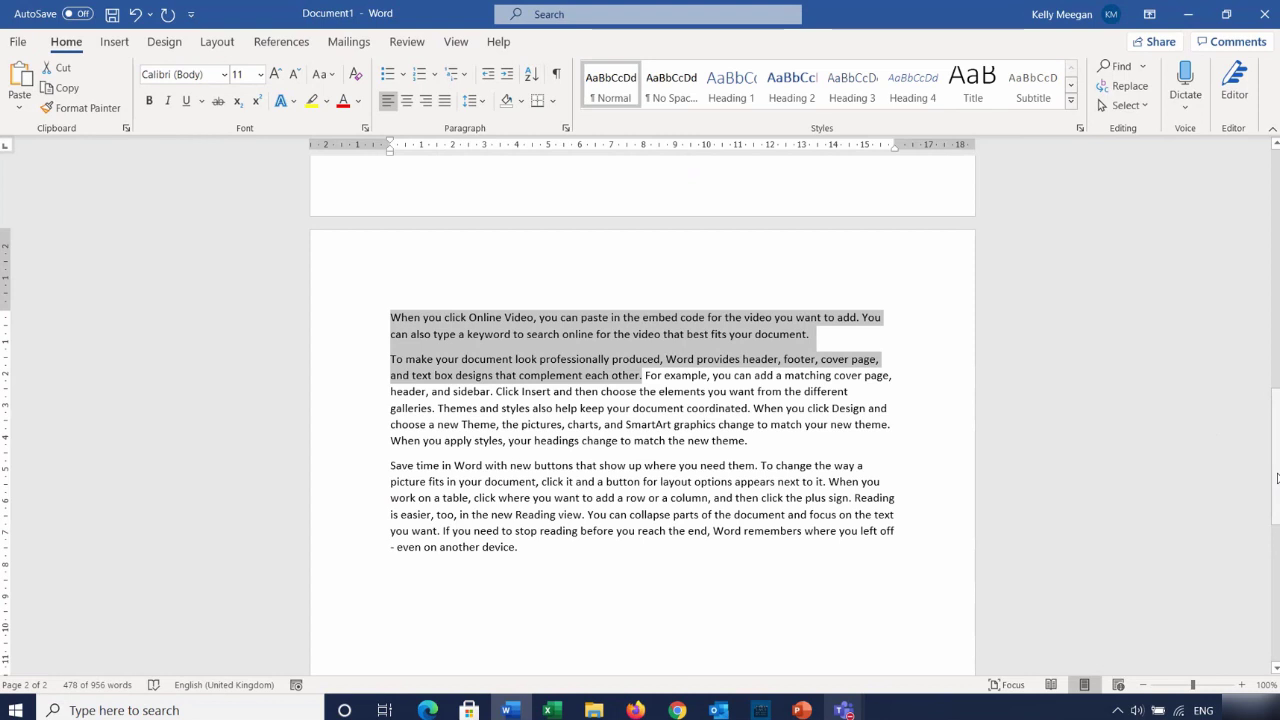
Clear the long selection, select from "document coordinated" in the fourth paragraph through "want to add a" in the fifth, and deselect it
drag(1277, 479, 1276, 355)
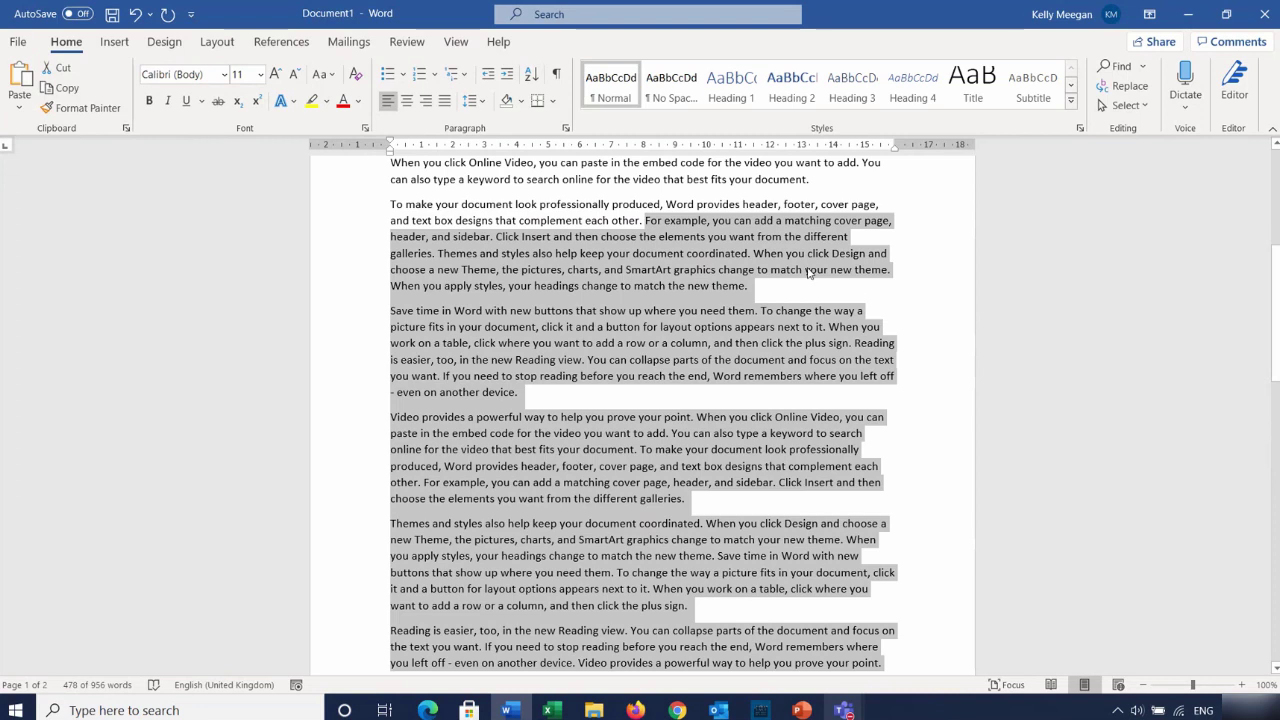
click(558, 271)
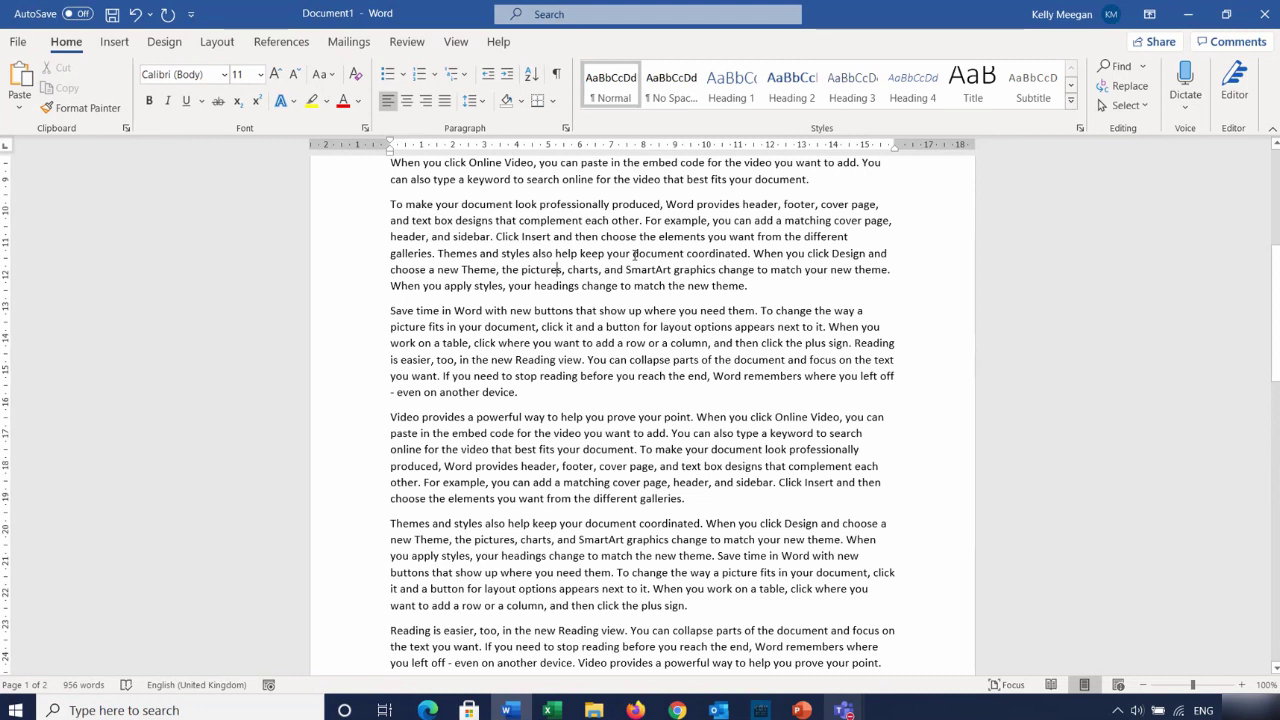
click(633, 255)
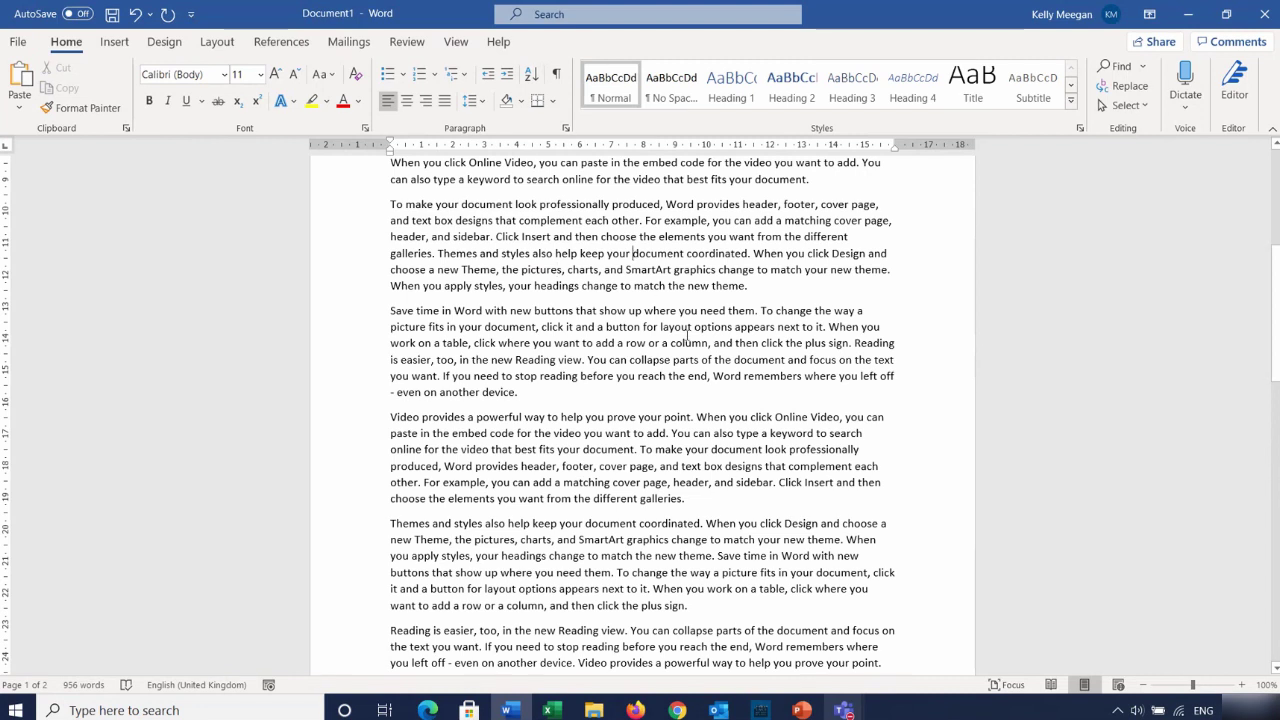
shift+click(624, 344)
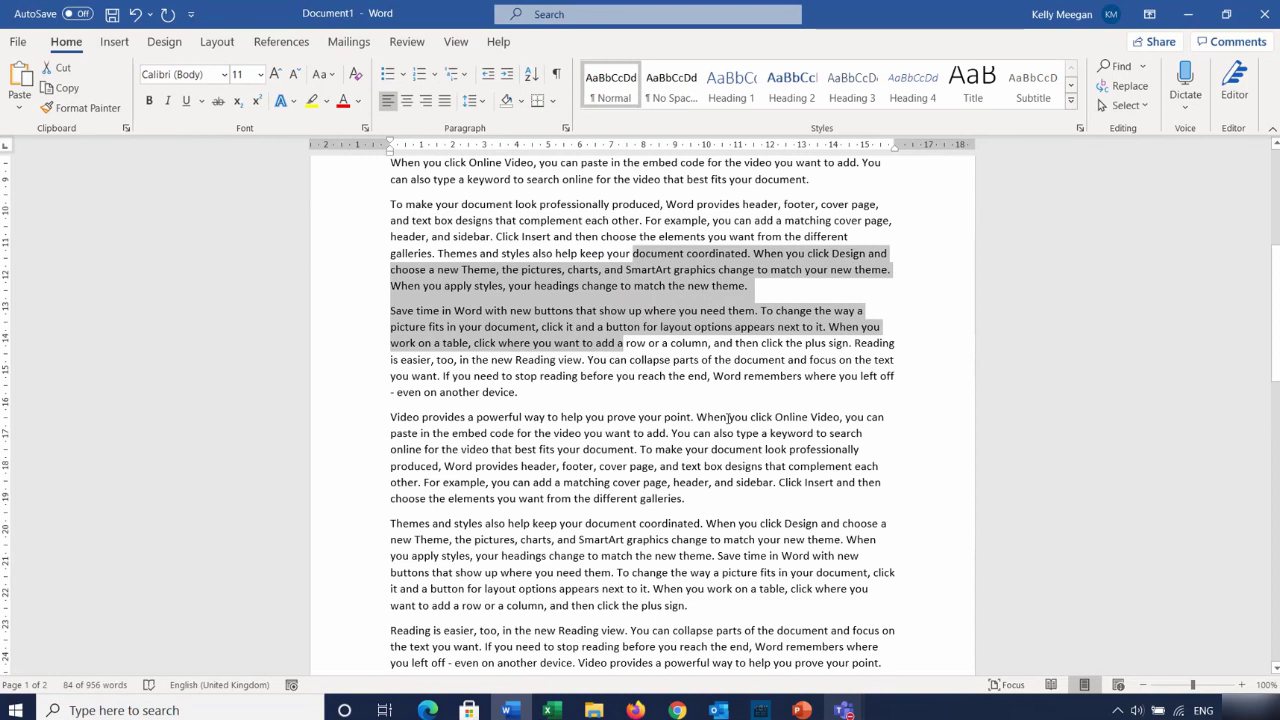
click(1277, 355)
drag(1277, 355, 1277, 262)
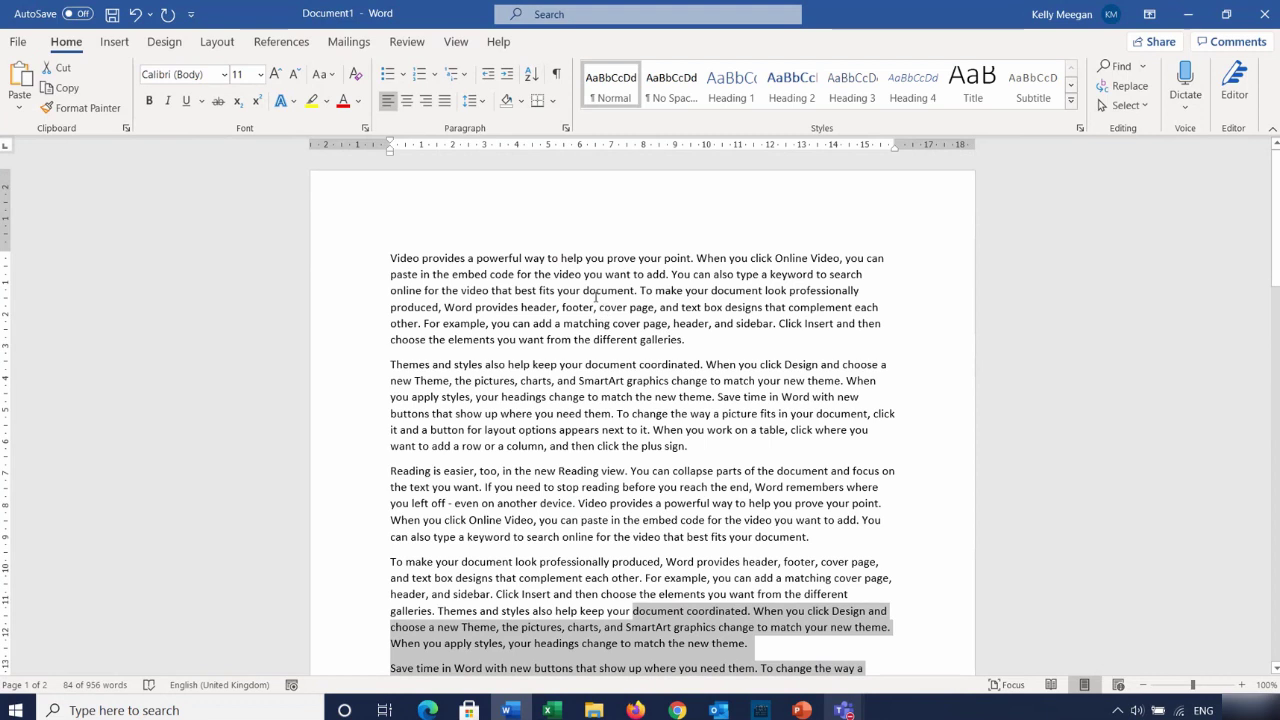
click(597, 290)
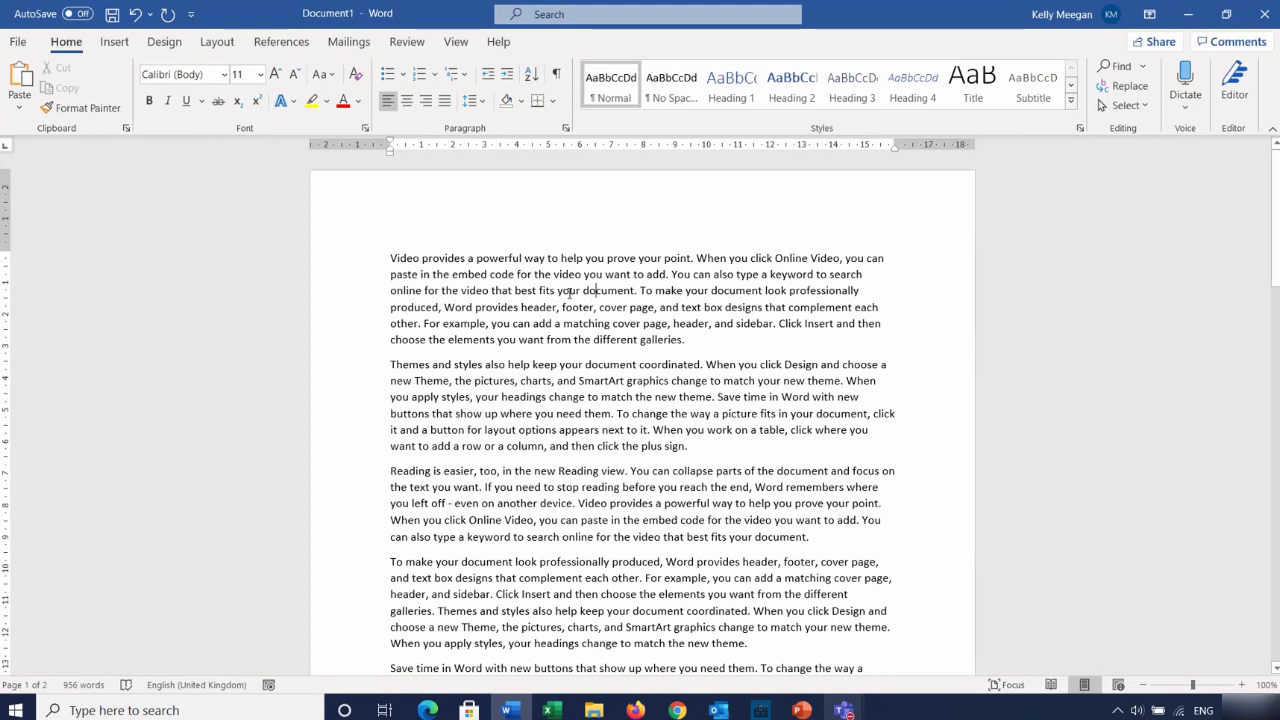
Select single lines one at a time: lines one and four of the first paragraph, lines two and five of the second; clear the selection
click(345, 265)
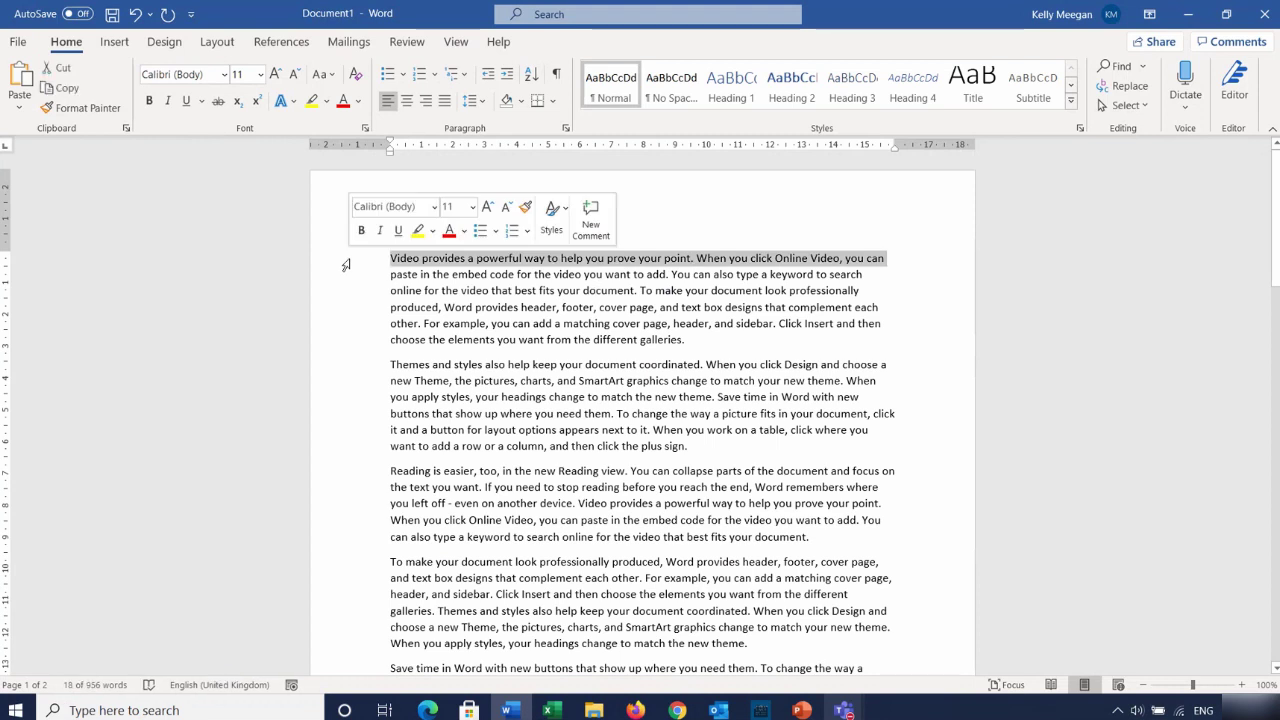
click(345, 311)
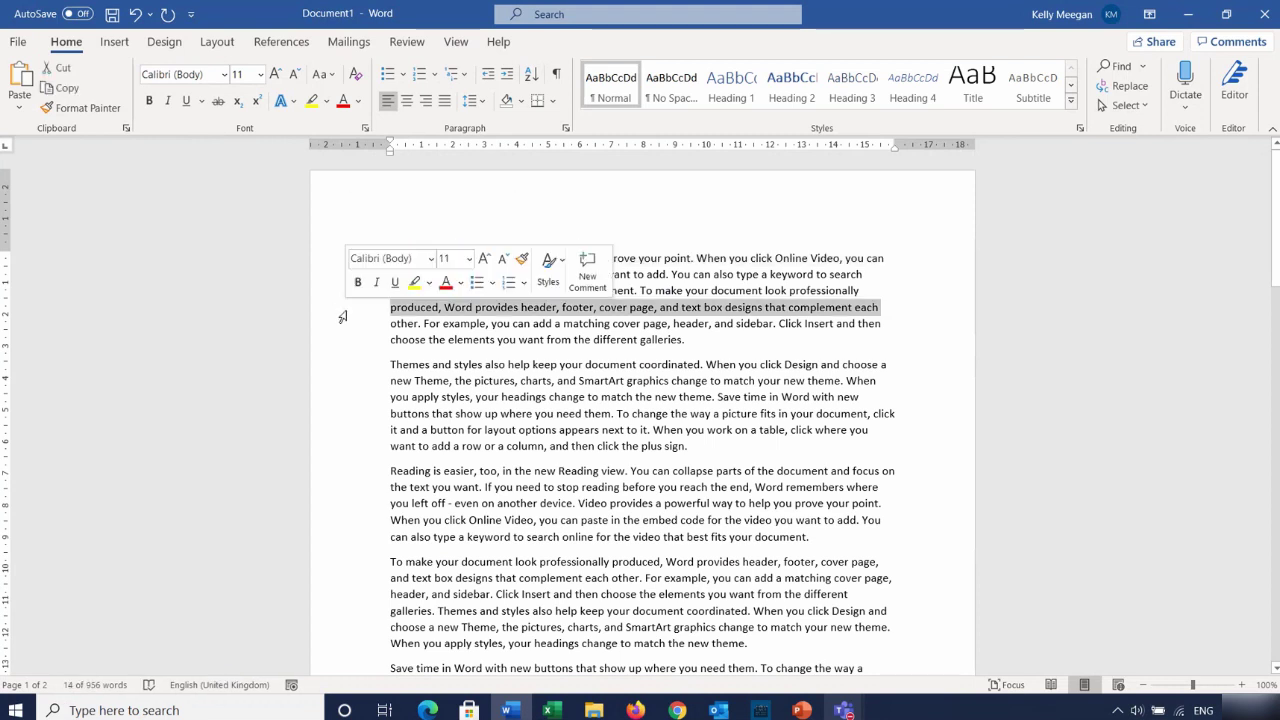
click(352, 382)
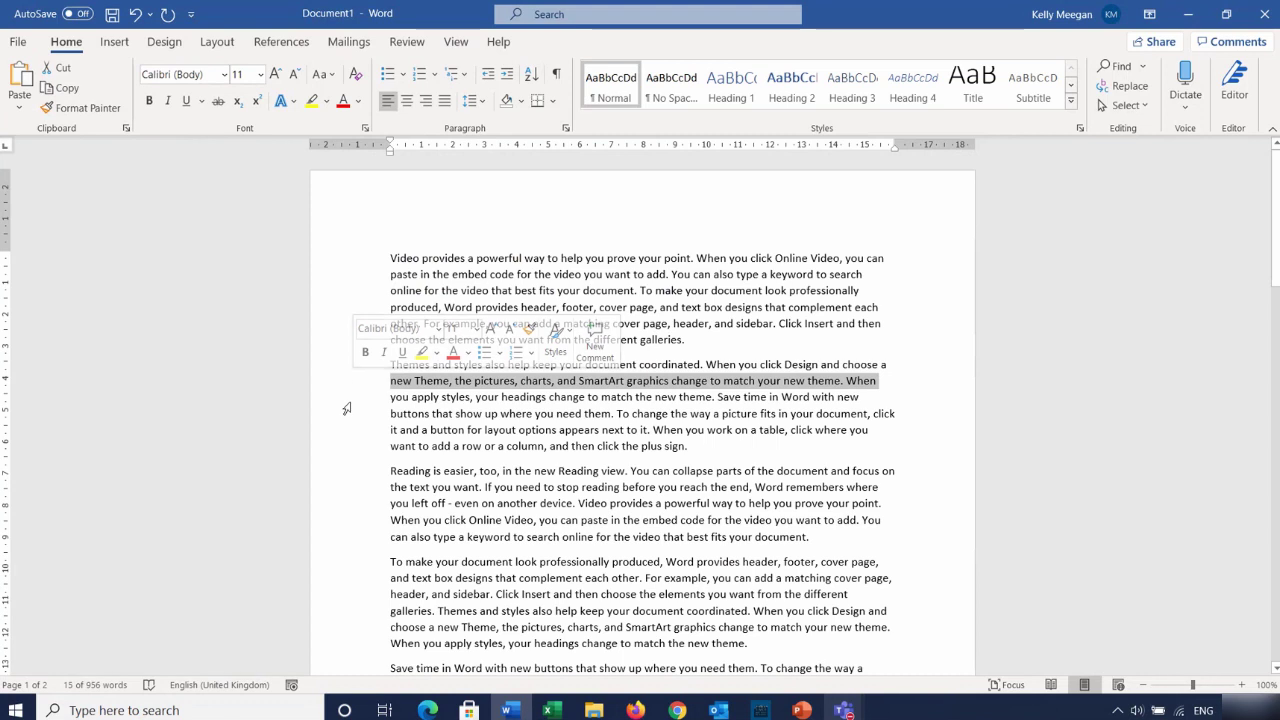
click(346, 438)
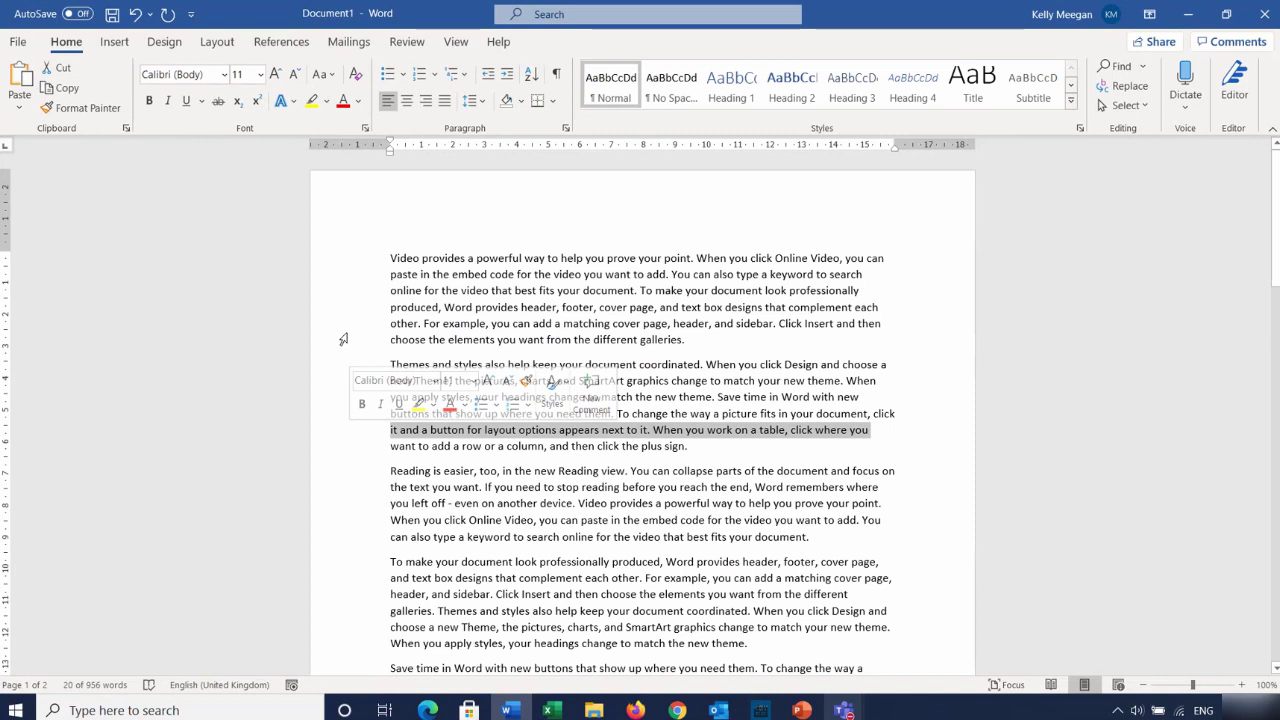
click(459, 289)
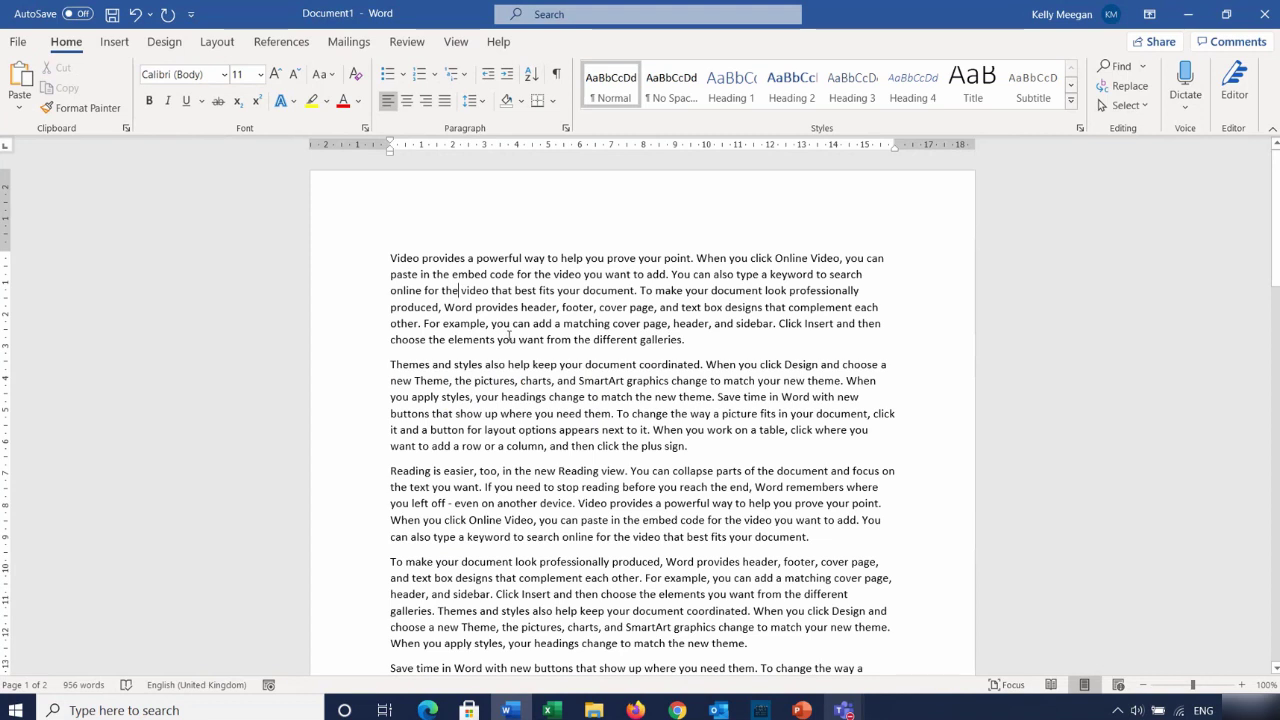
Select each of the first four paragraphs in turn from the page margin, and clear the selection
double_click(333, 304)
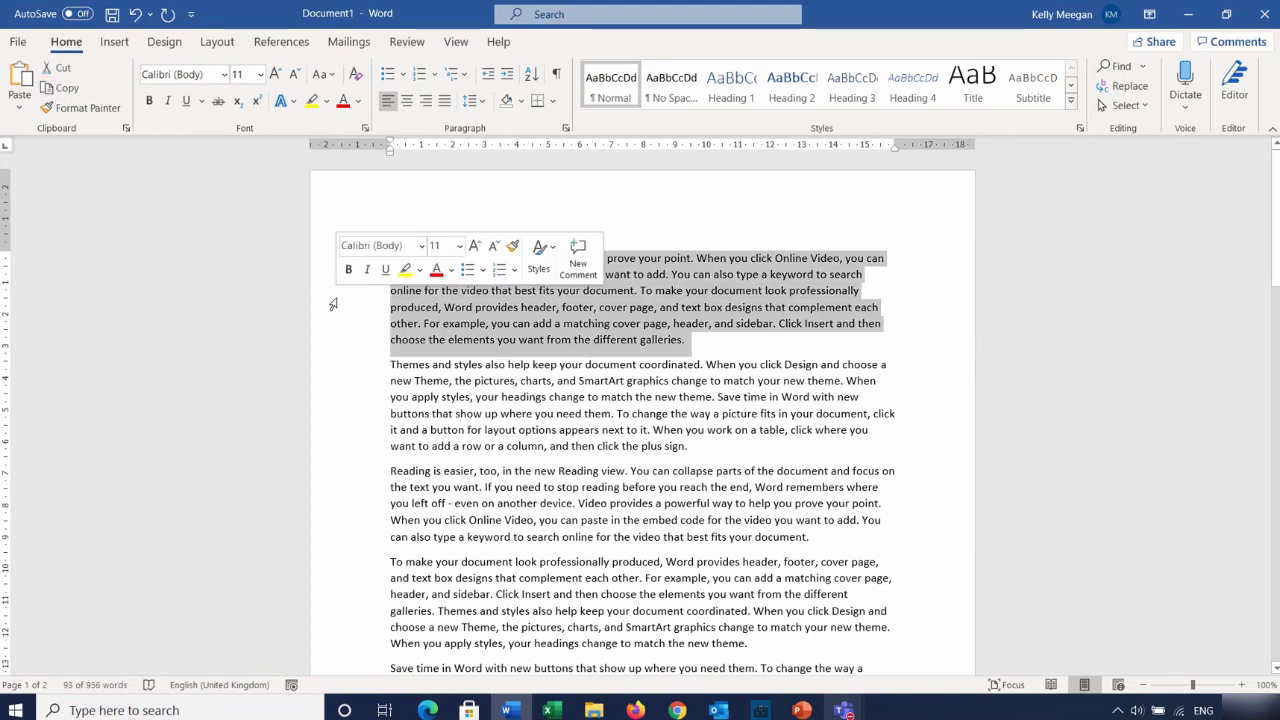
double_click(330, 402)
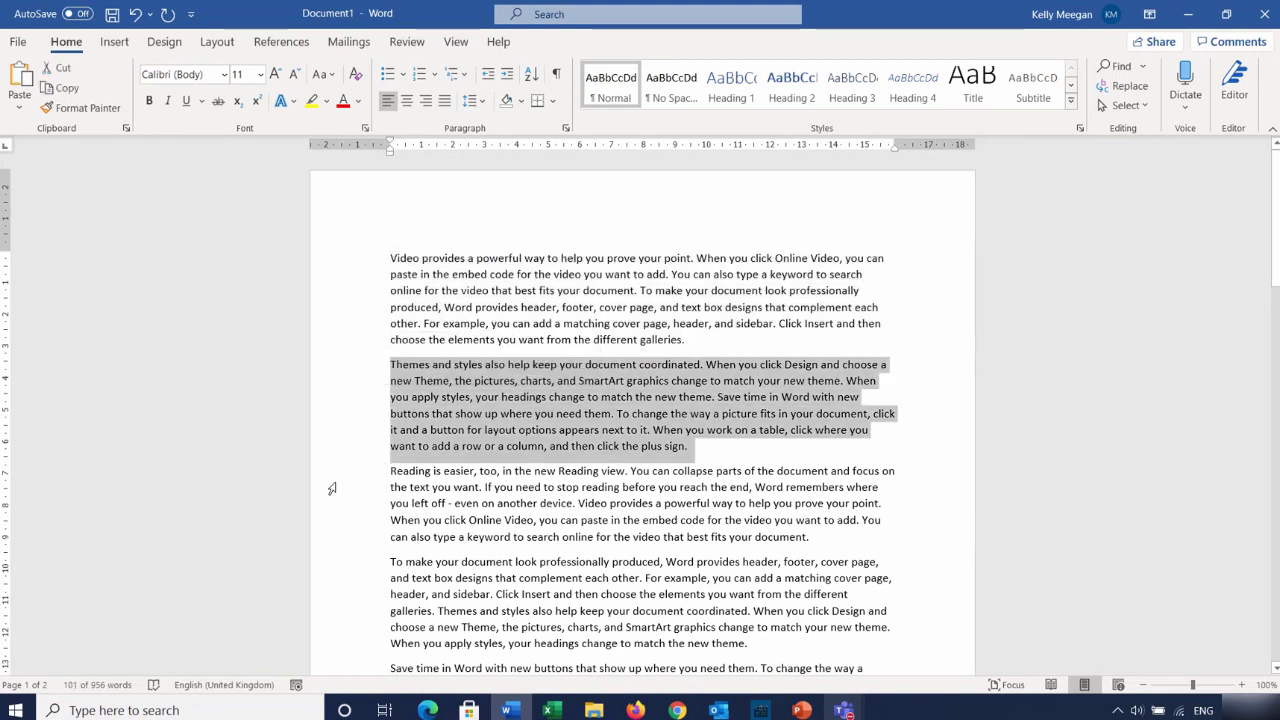
double_click(333, 523)
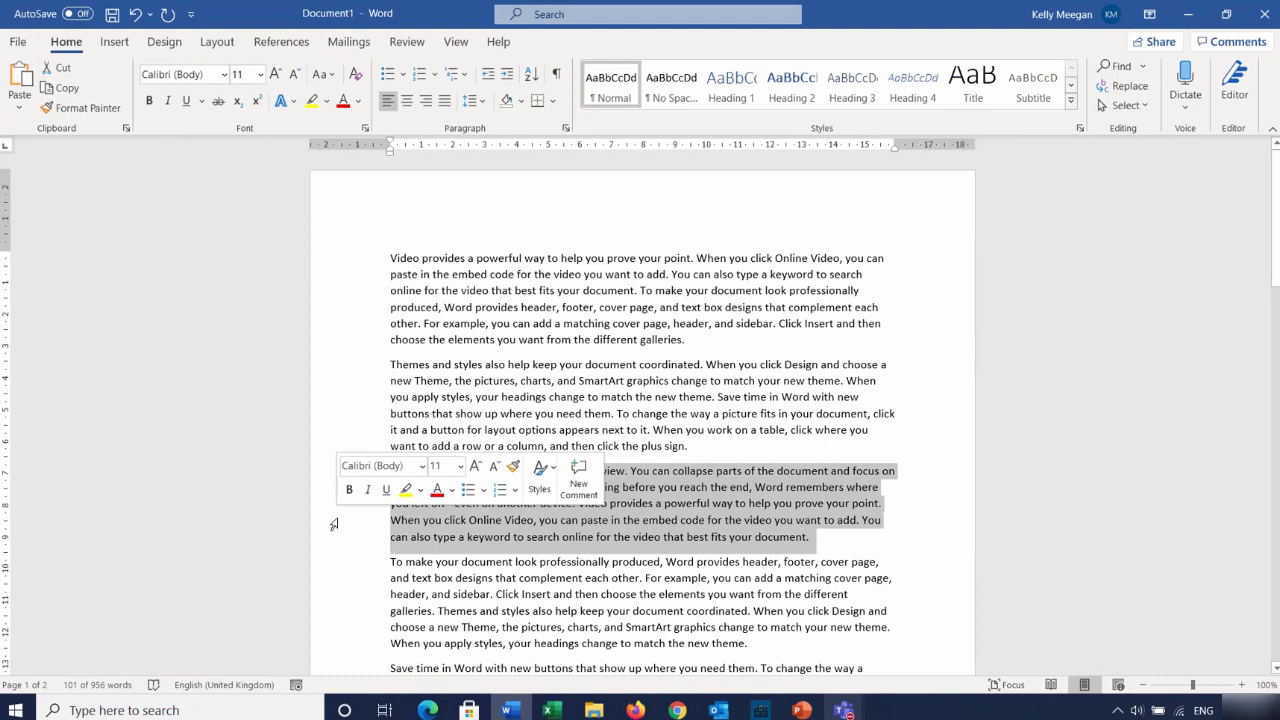
double_click(335, 609)
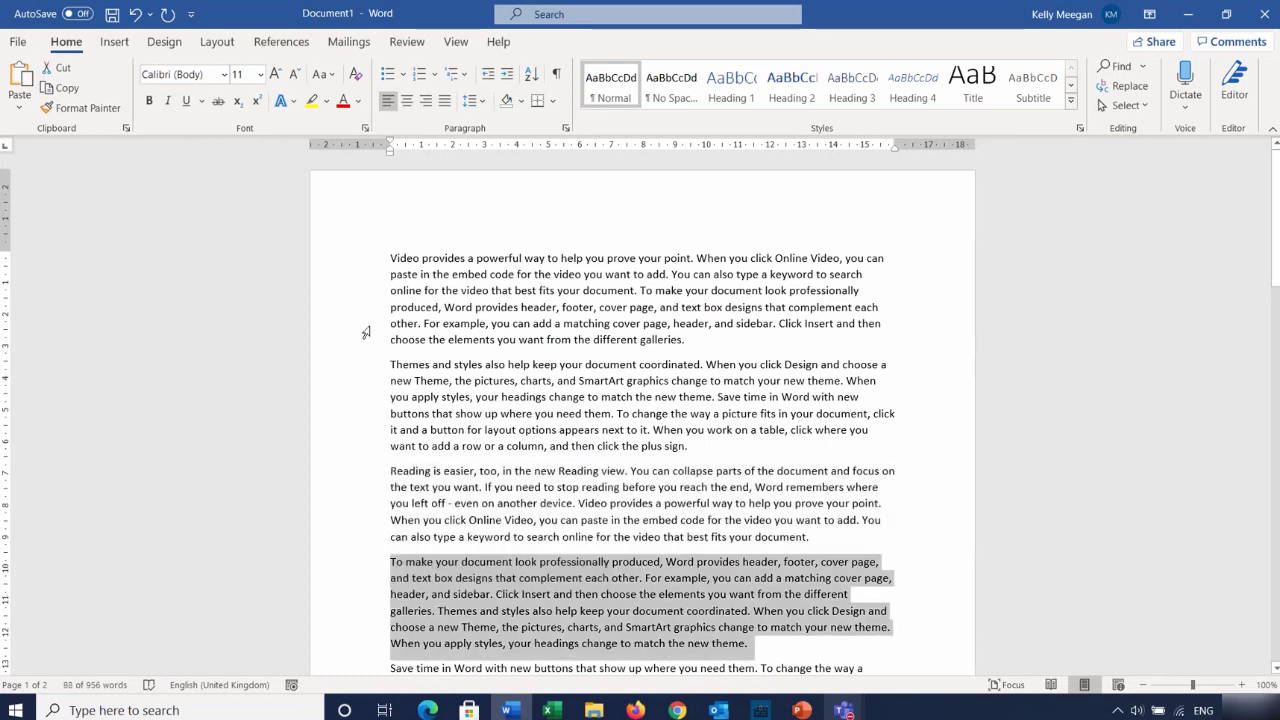
click(456, 290)
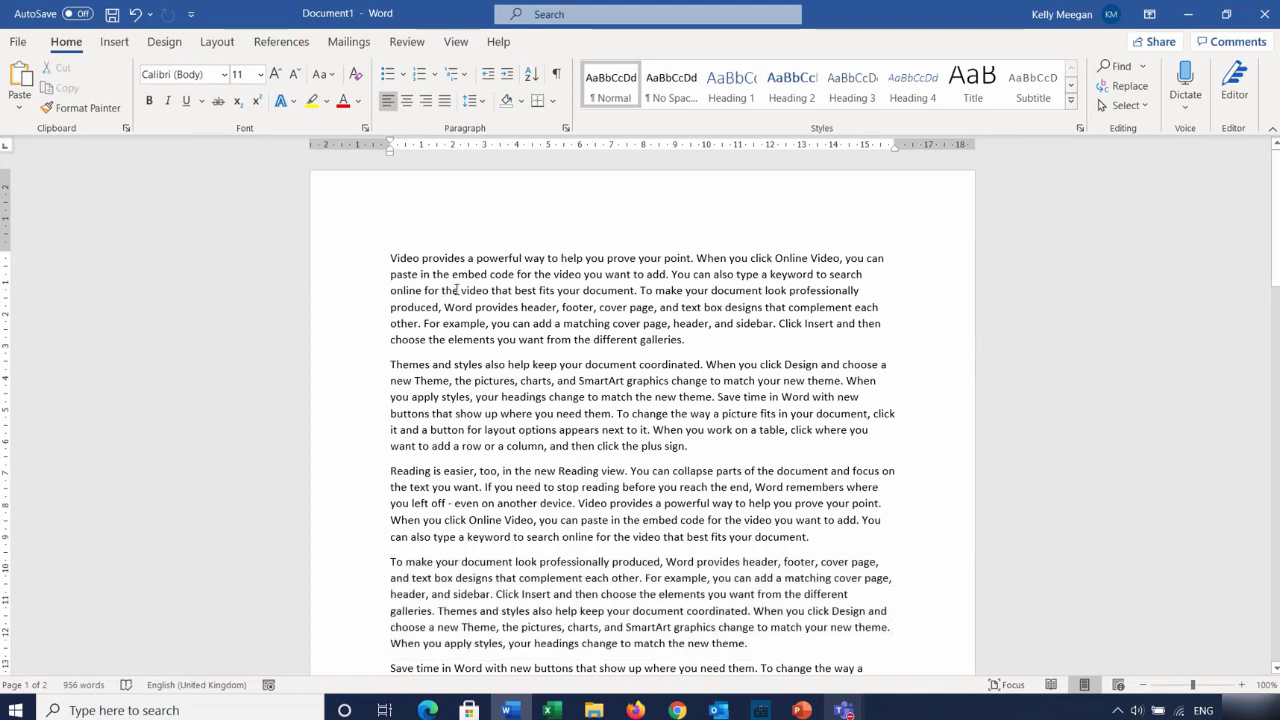
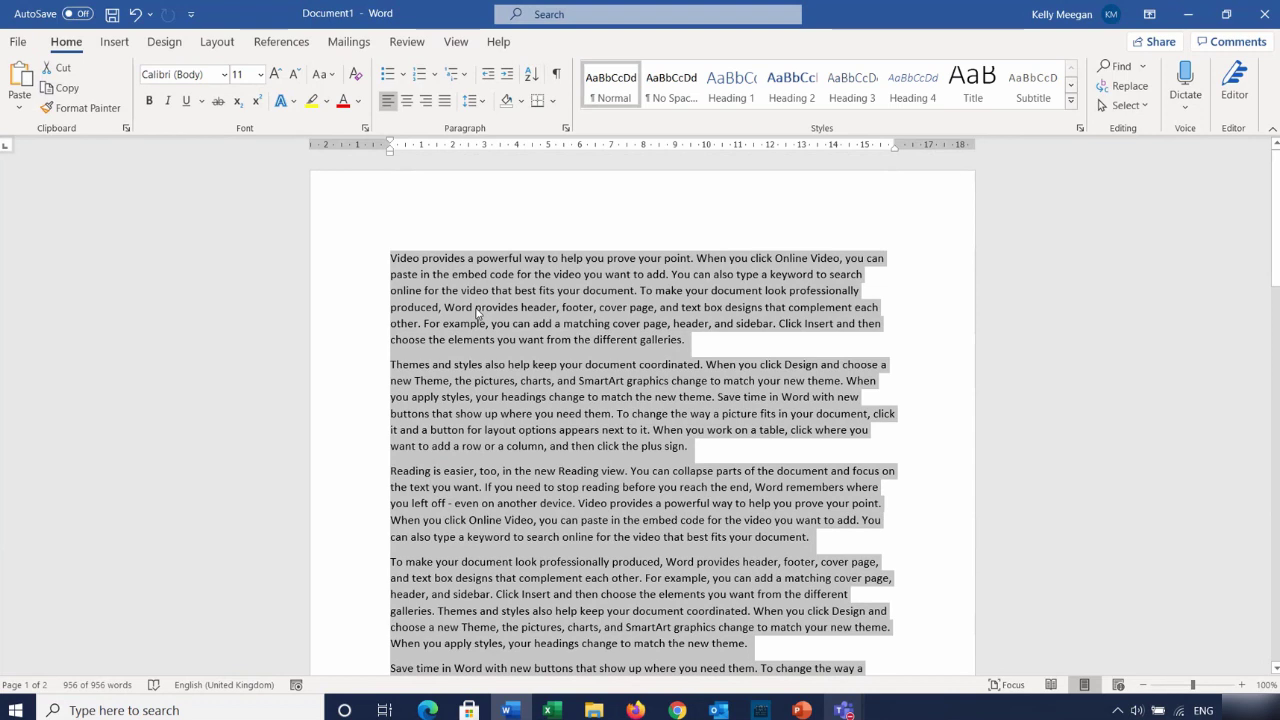
Clear the whole-document selection, extend a selection across the opening word "Video" one character at a time, and shrink it back to nothing
click(476, 308)
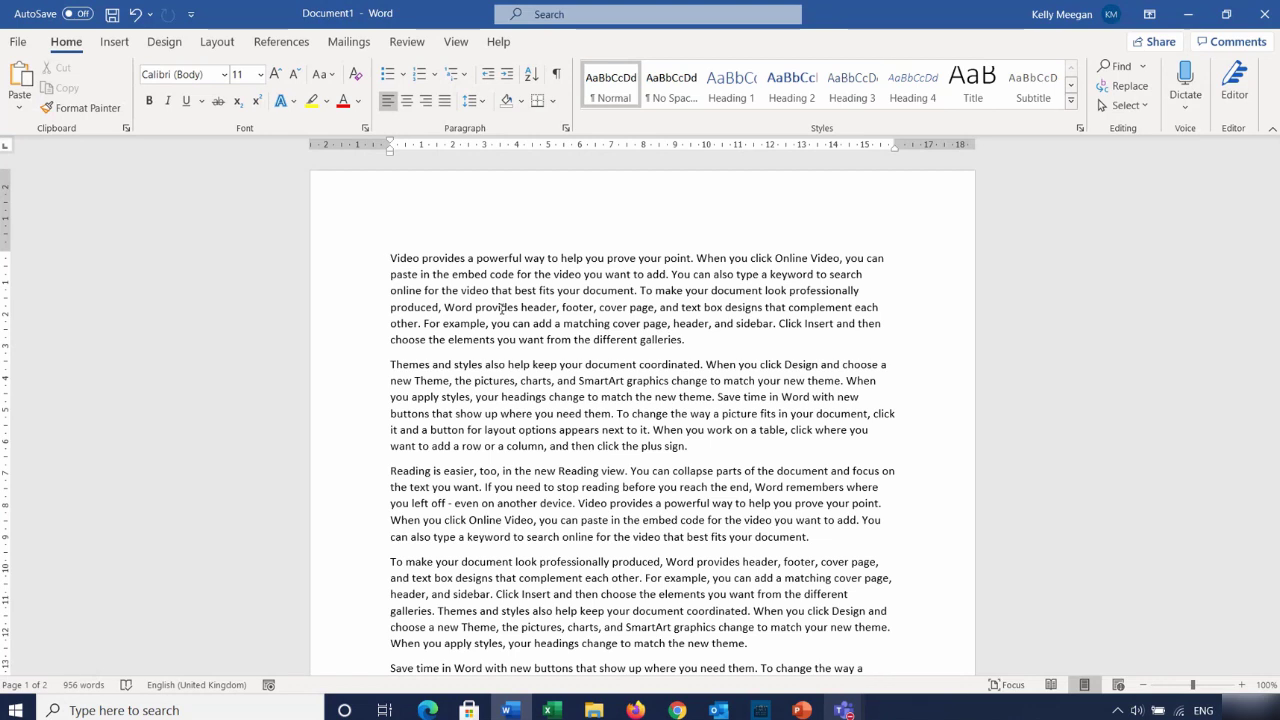
key(shift+Right)
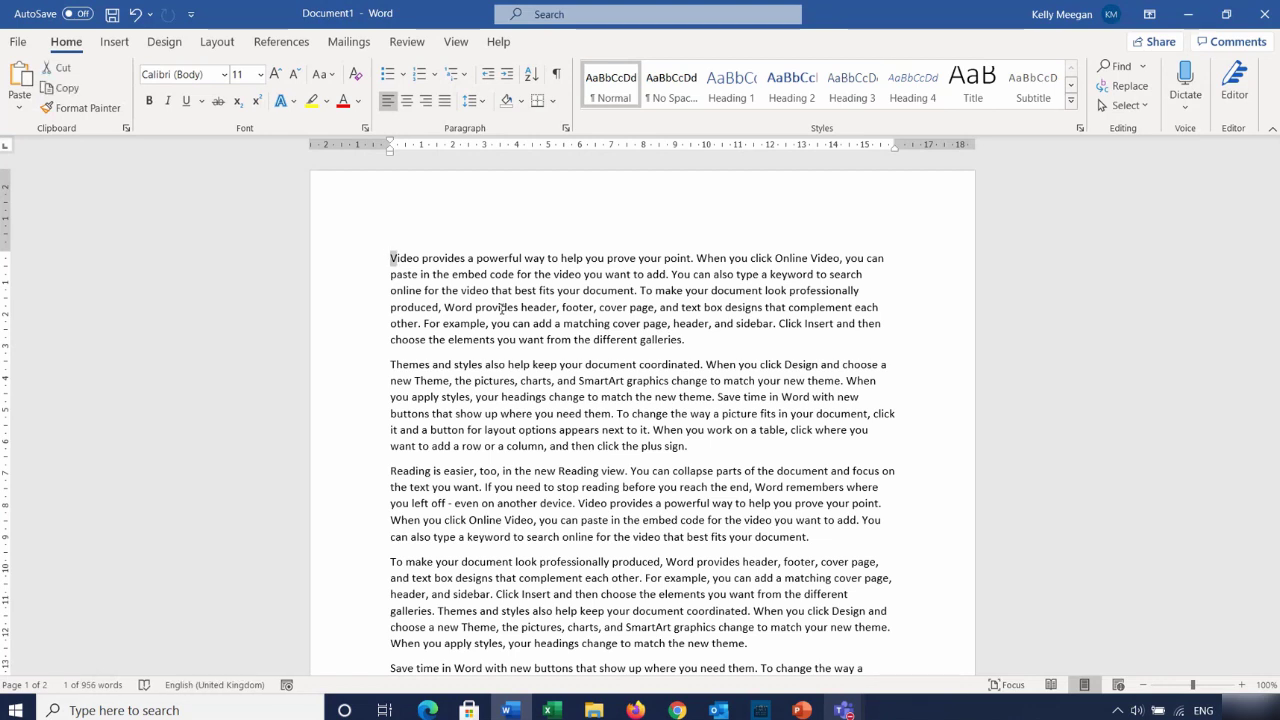
key(shift+Right)
key(shift+Right)
key(shift+Right)
key(shift+Right)
key(shift+Left)
key(shift+Left)
key(shift+Left)
key(shift+Left)
key(shift+Left)
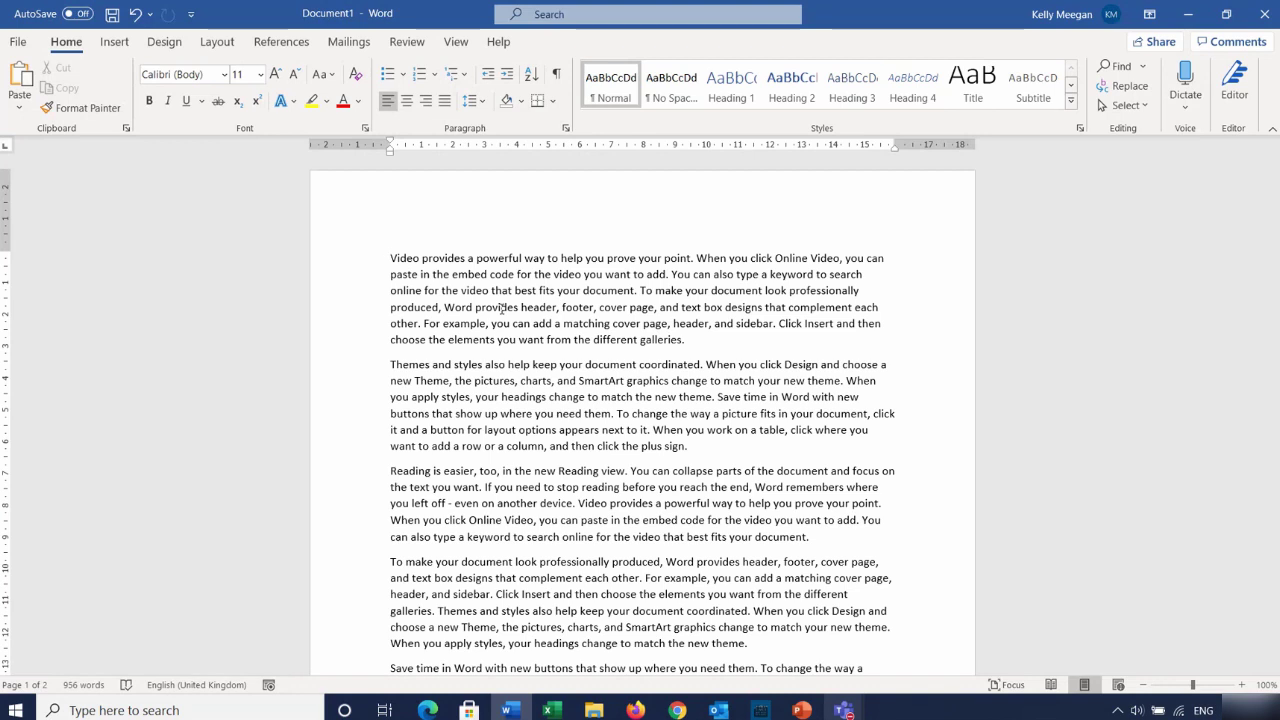
Extend a selection word by word over "Video provides" and shrink it back, and select the word "prove" backwards from its end
key(ctrl+shift+Right)
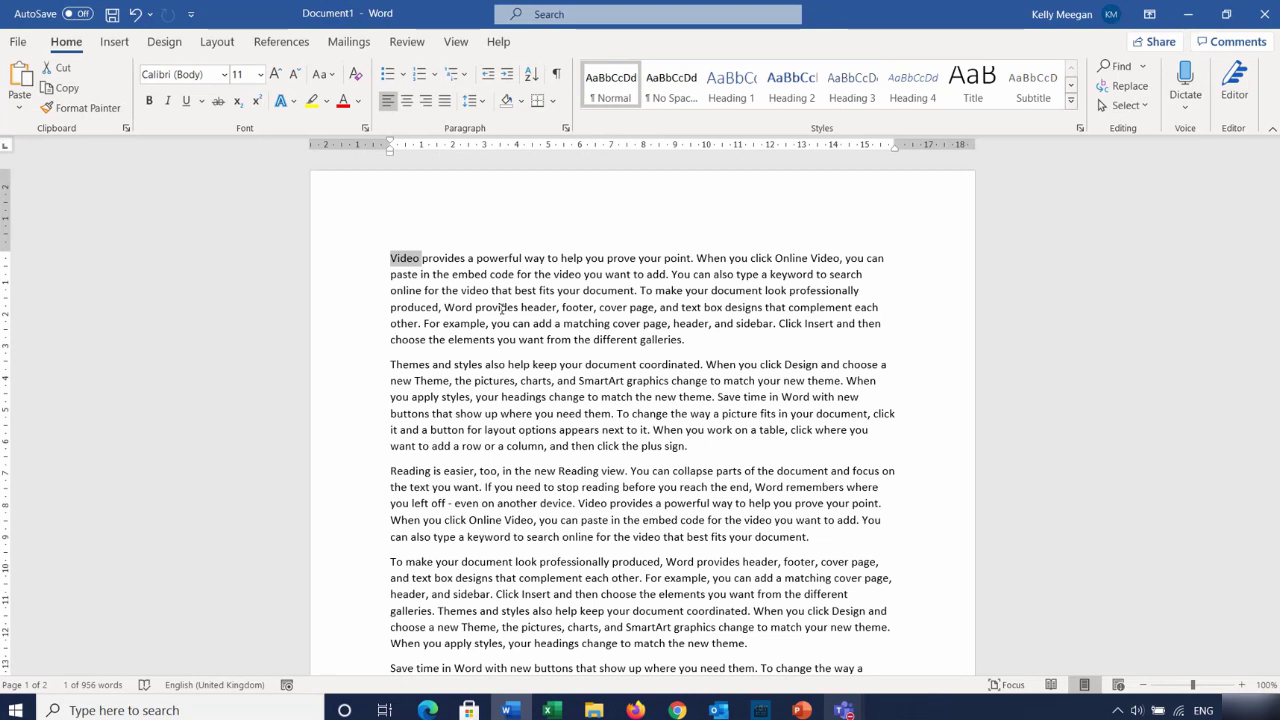
key(ctrl+shift+Right)
key(ctrl+shift+Left)
key(ctrl+shift+Left)
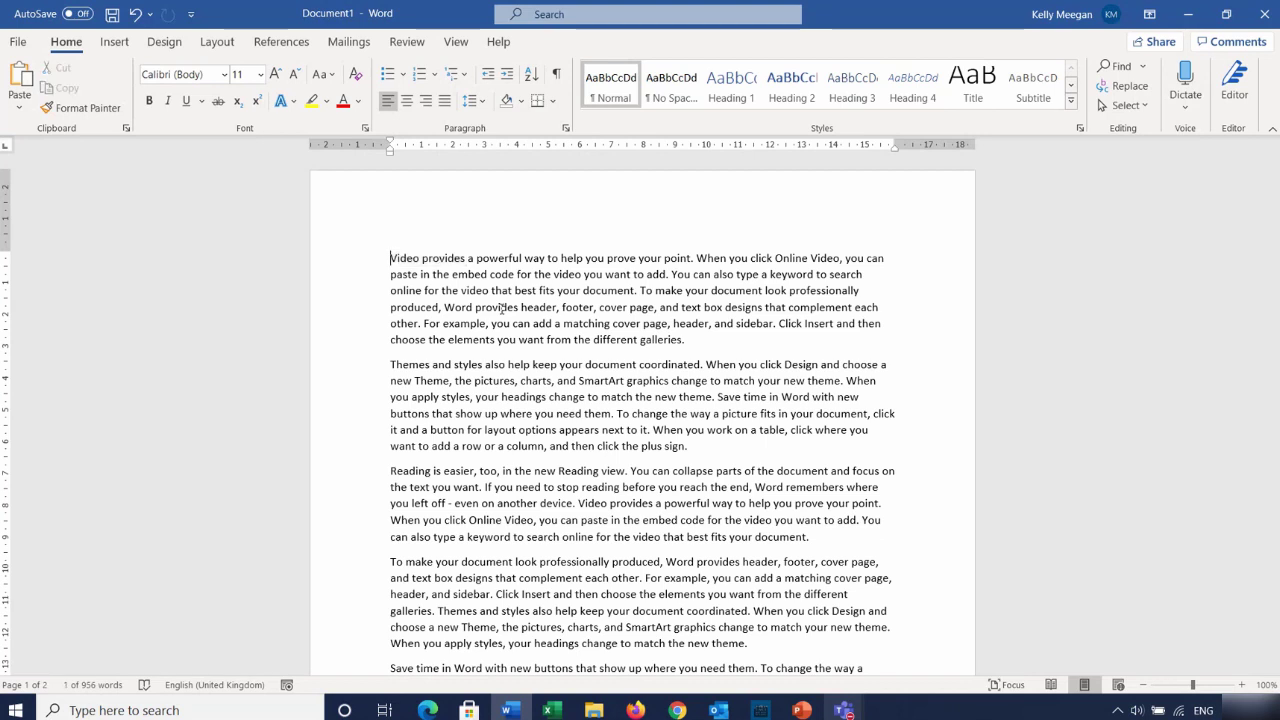
click(635, 258)
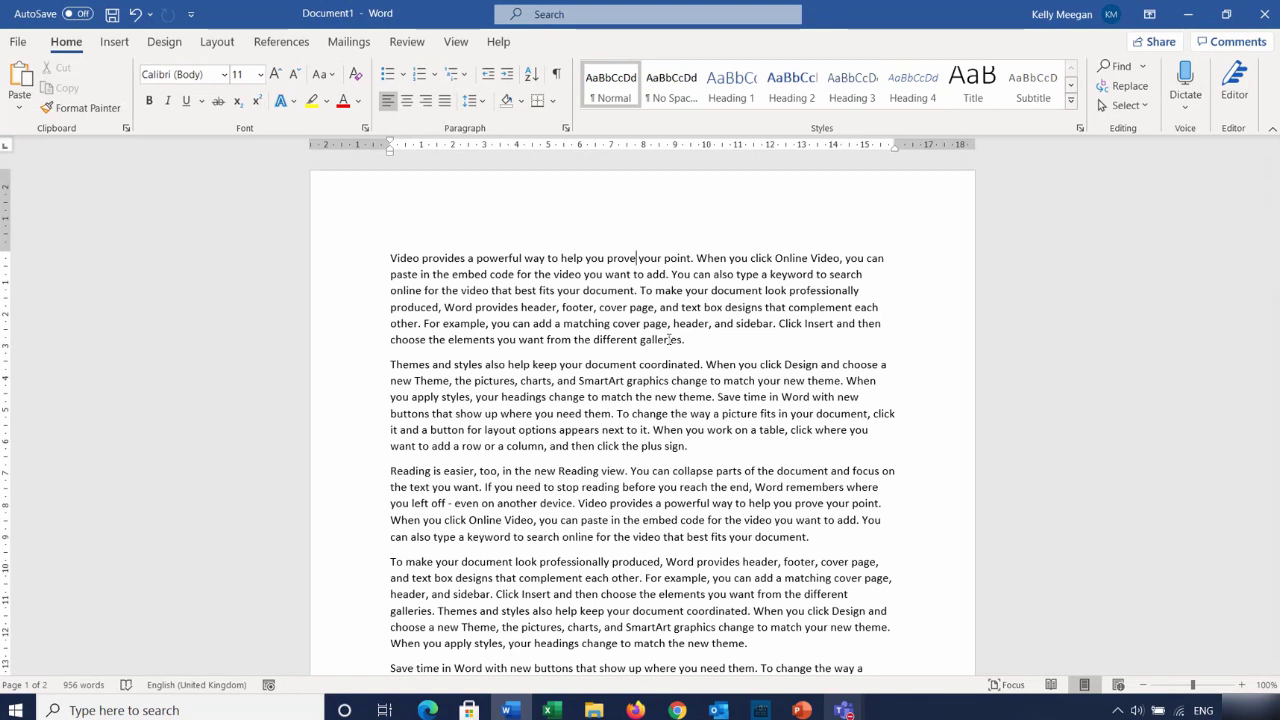
key(ctrl+shift+Left)
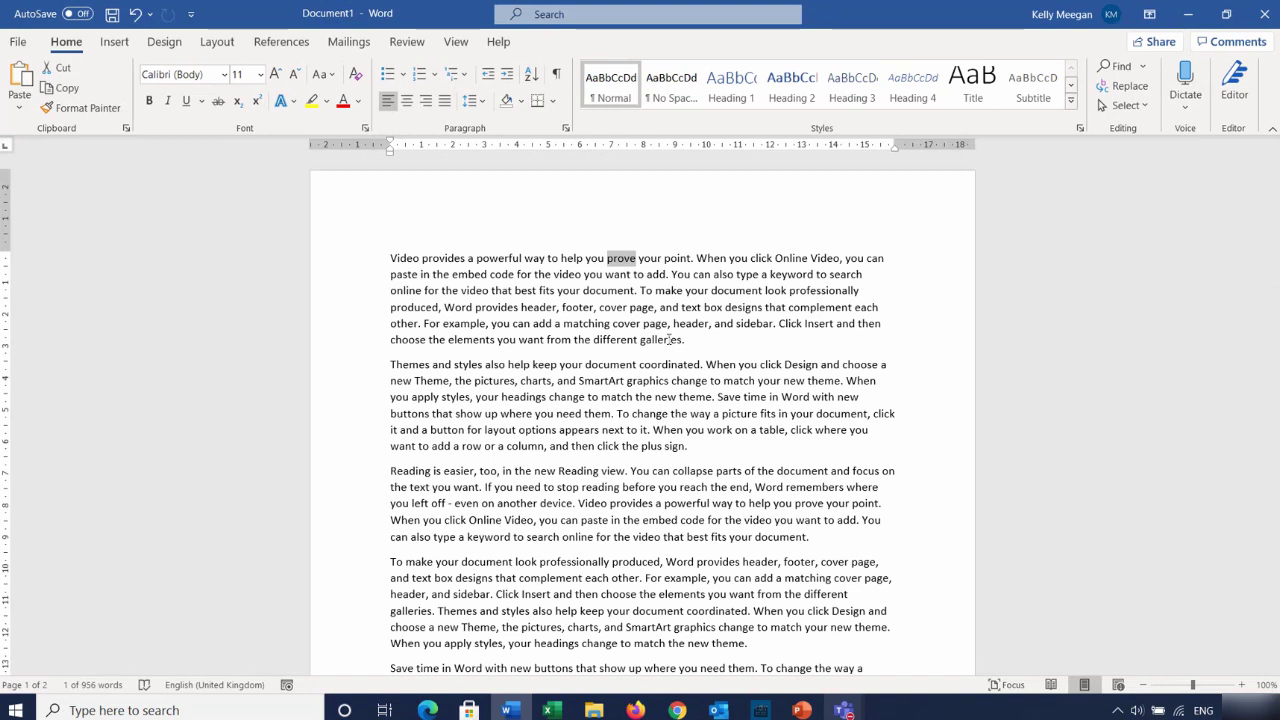
Select the first line of the document from start to end, and the second line from its end back to its start
click(390, 258)
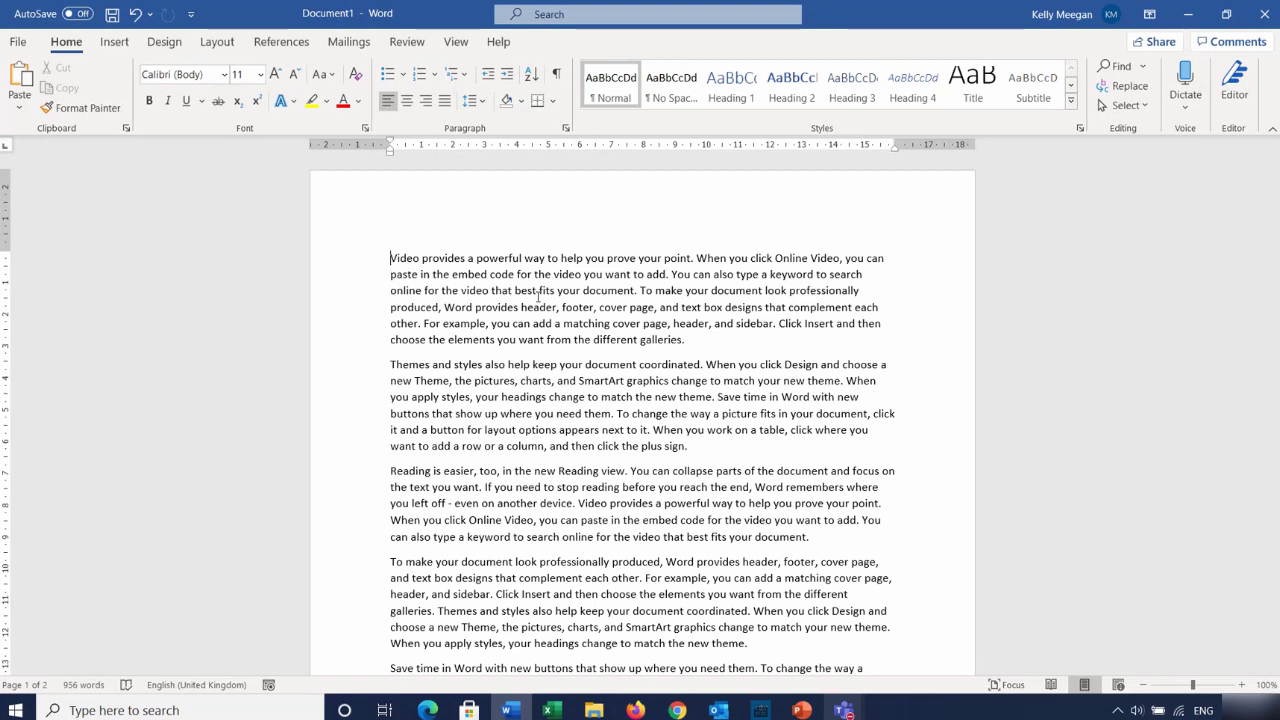
key(shift+End)
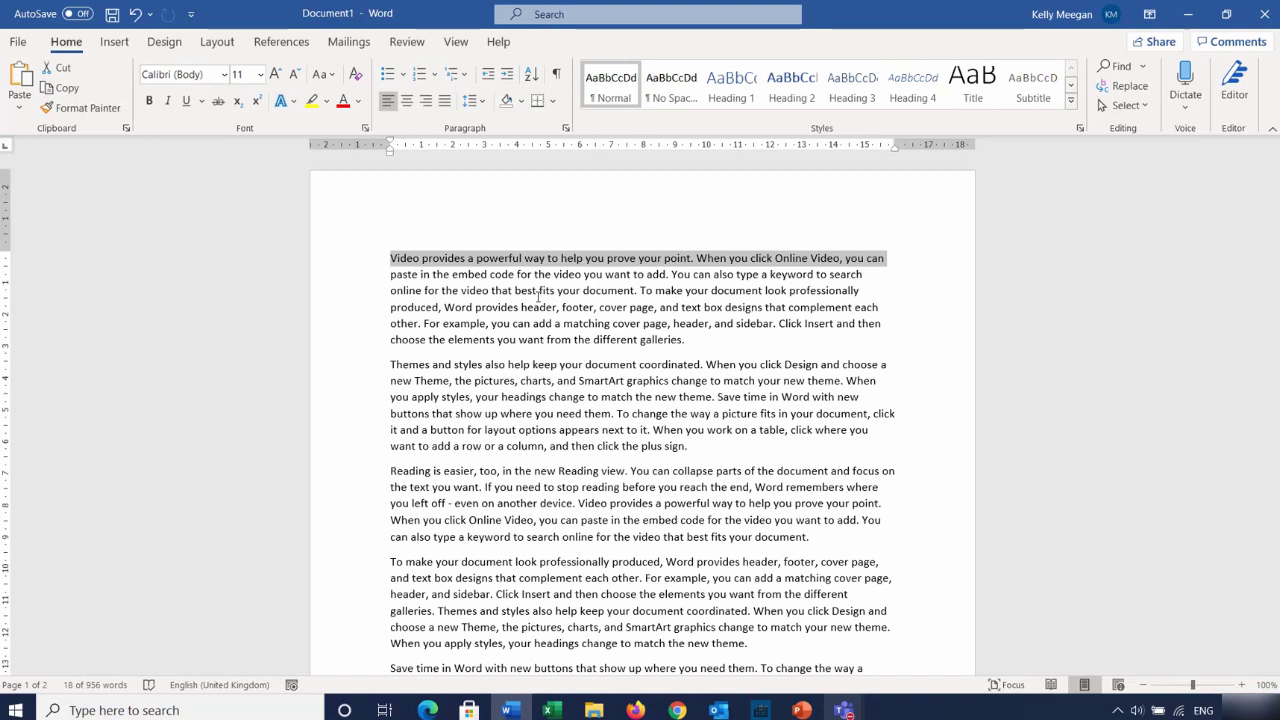
click(892, 259)
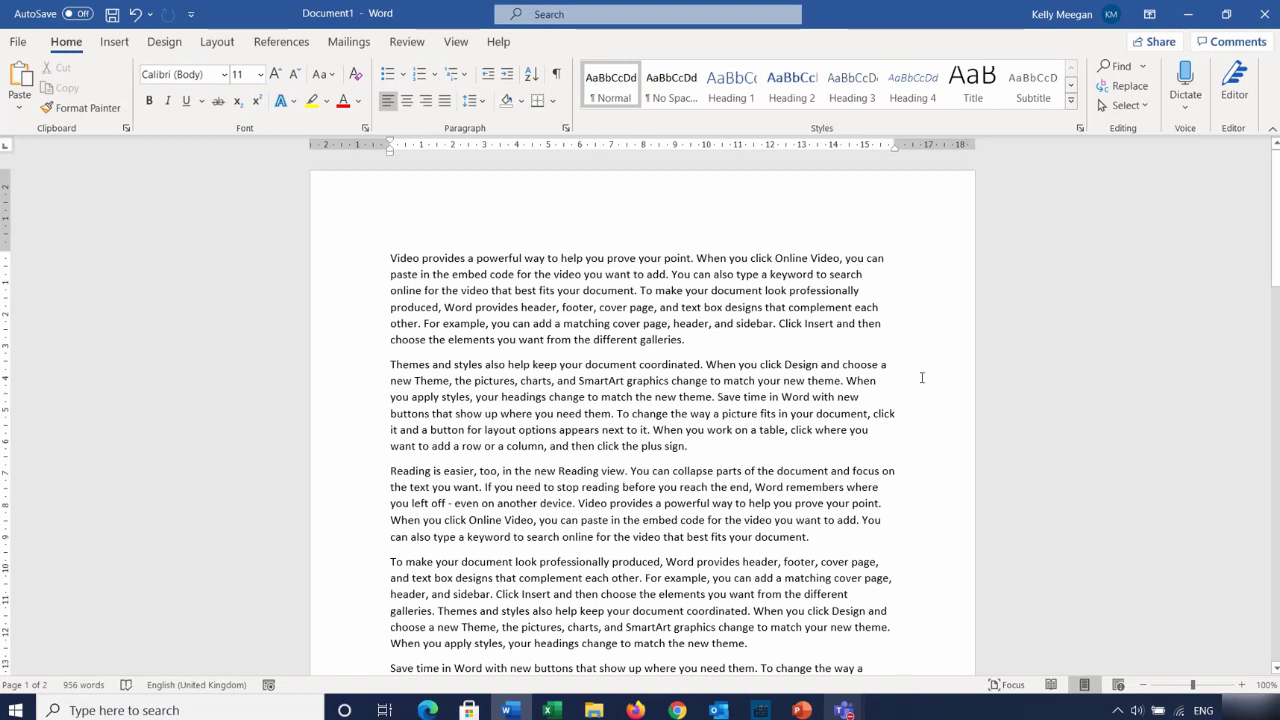
key(Down)
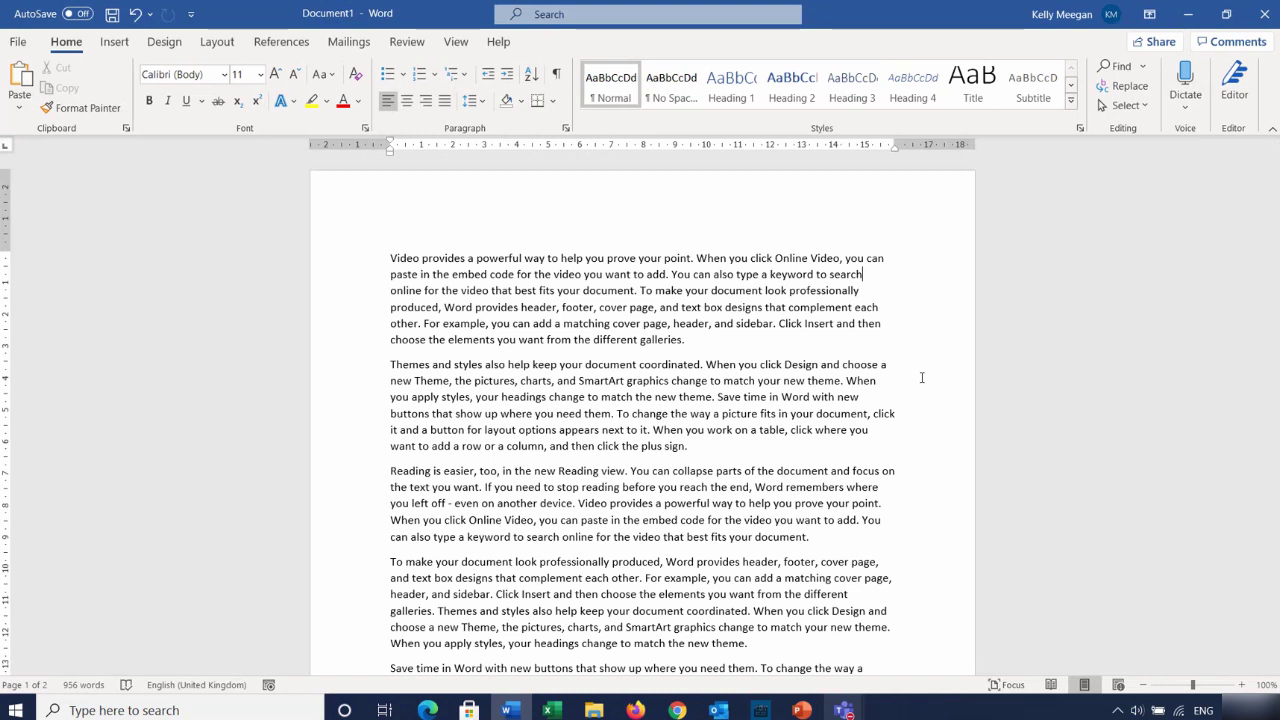
key(shift+Home)
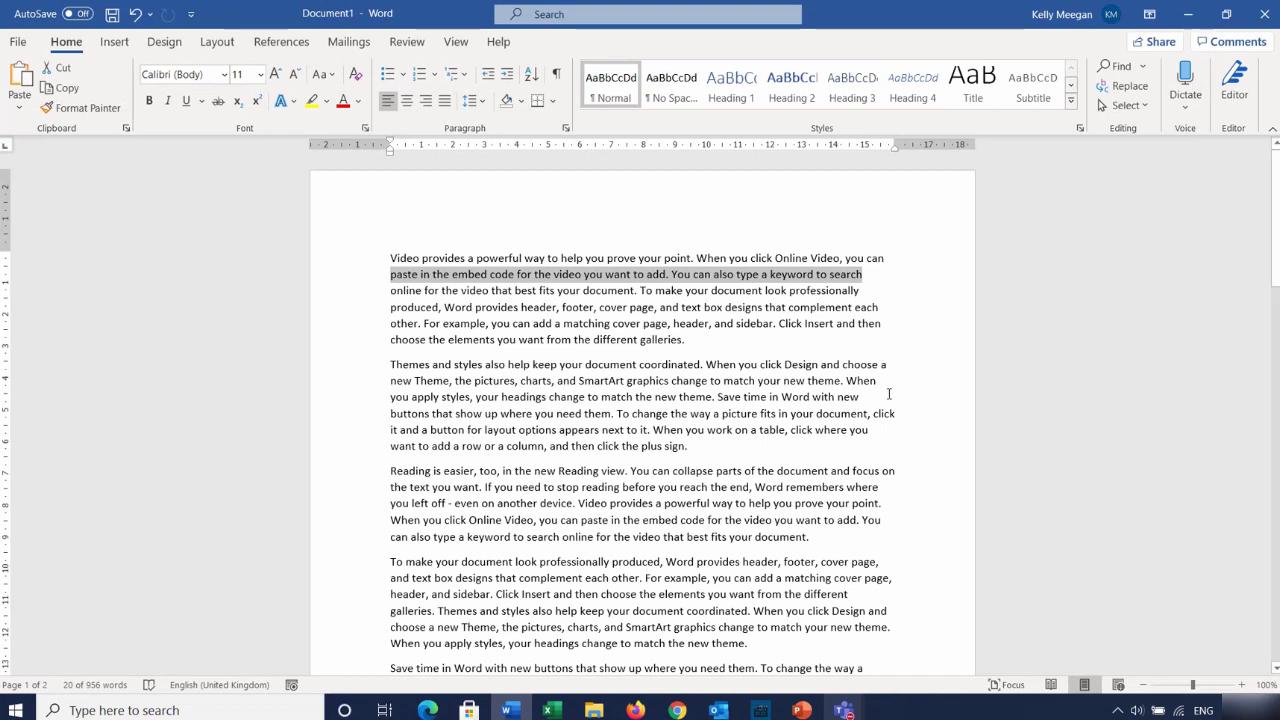
Select the whole first paragraph from its start, select it again backwards from its end, and clear the selection
click(392, 258)
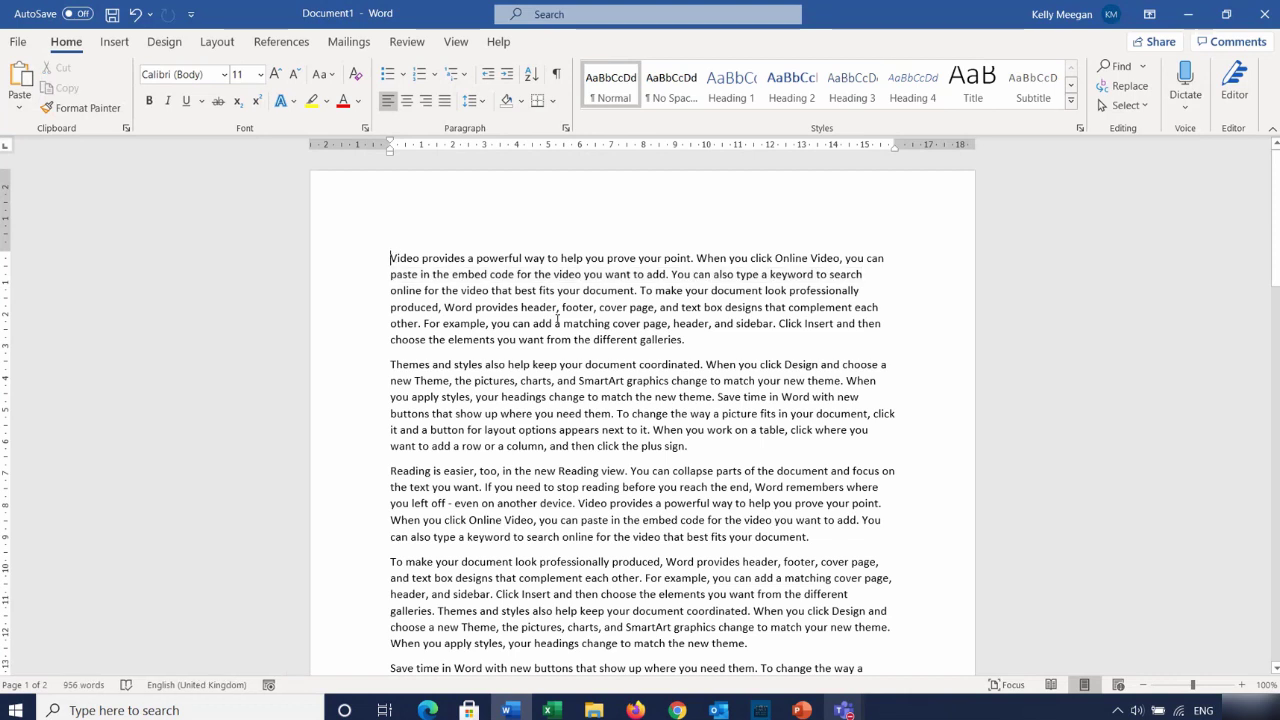
triple_click(557, 320)
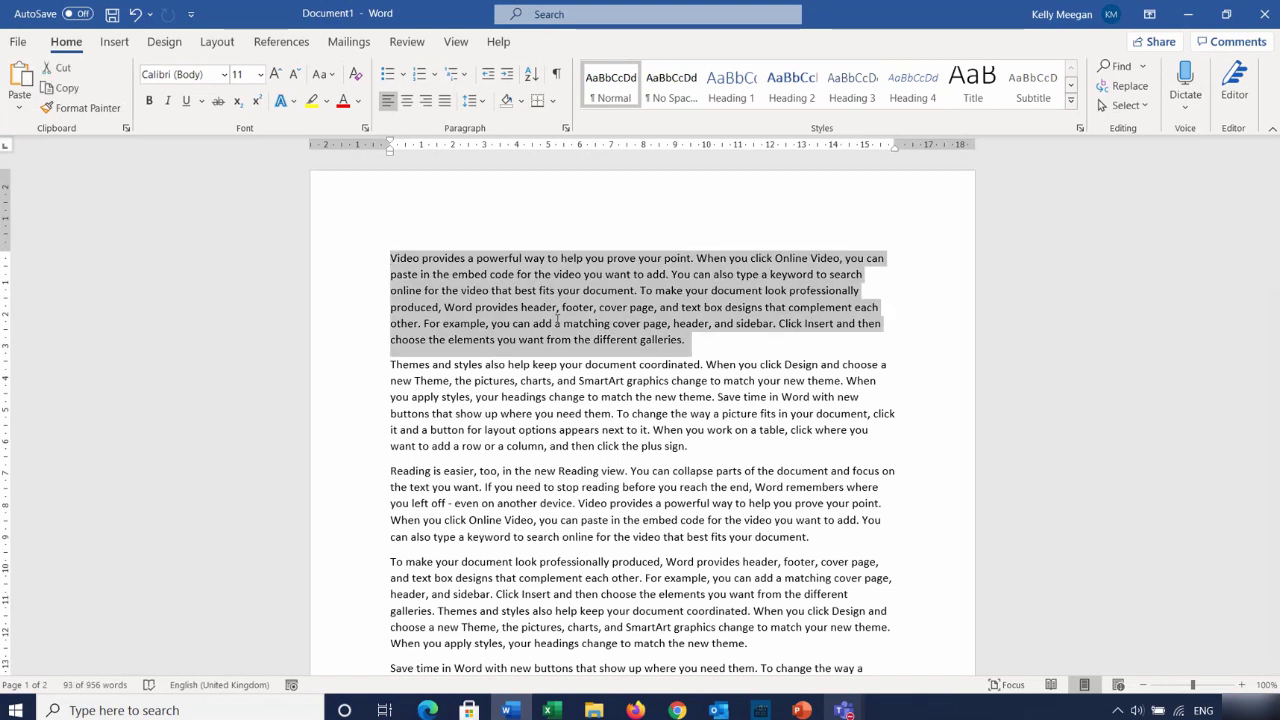
click(686, 344)
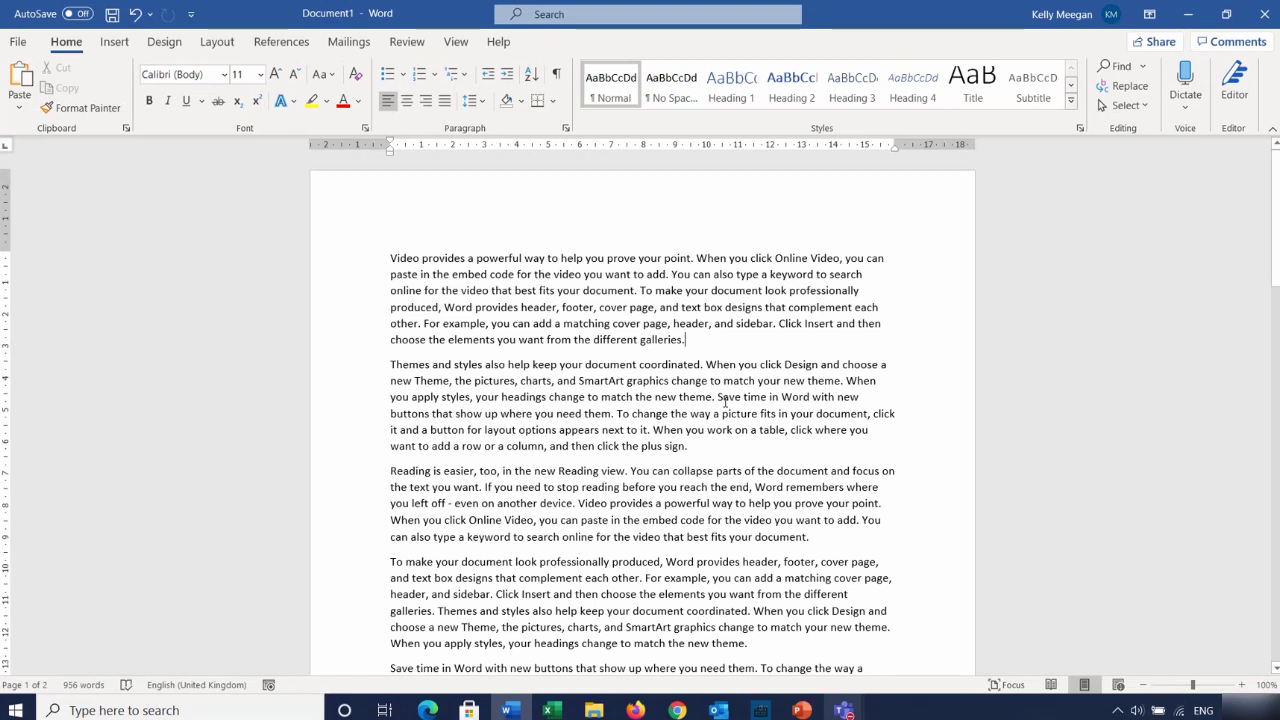
key(ctrl+shift+Up)
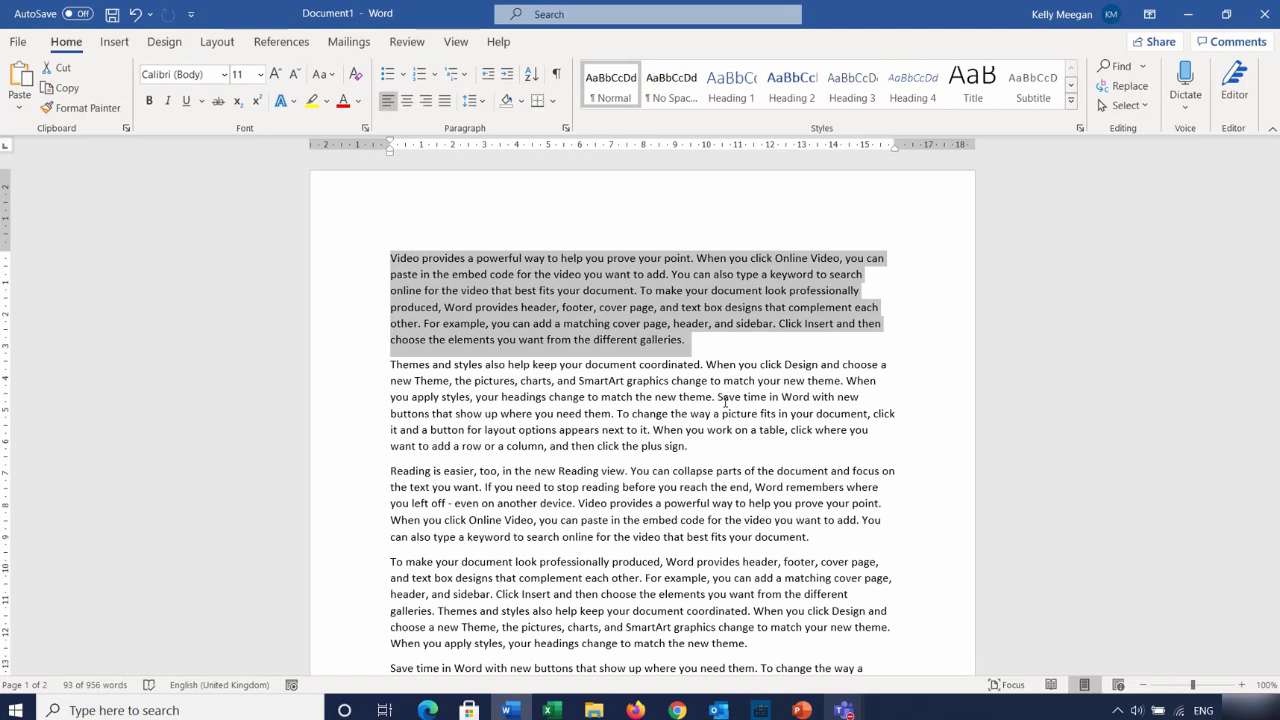
click(619, 292)
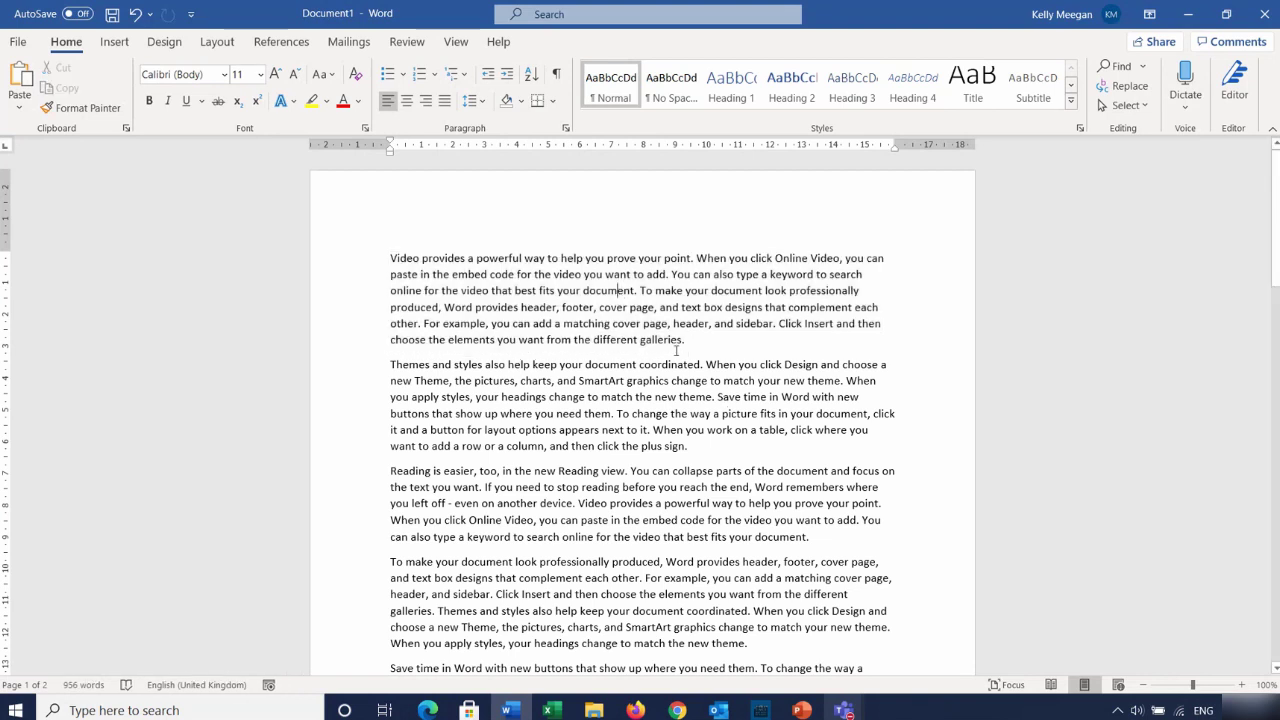
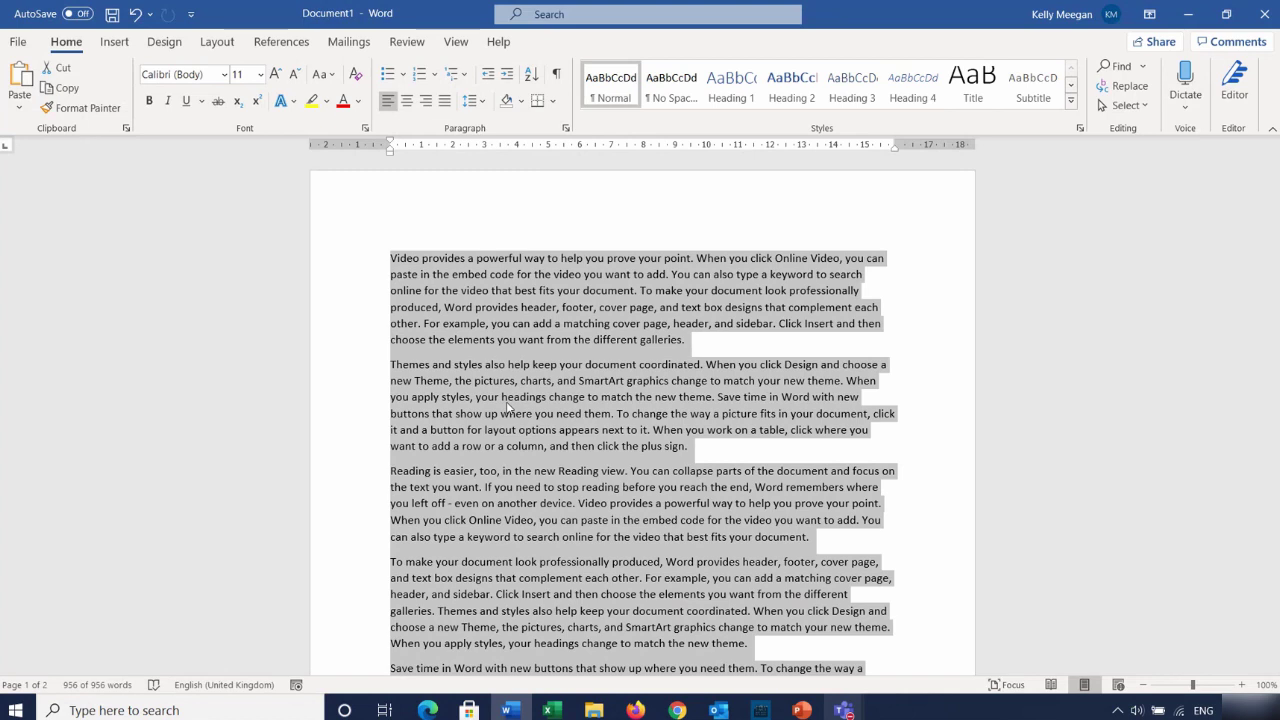
Clear the whole-document selection and add the line "Main Heading" above the first paragraph
click(1277, 232)
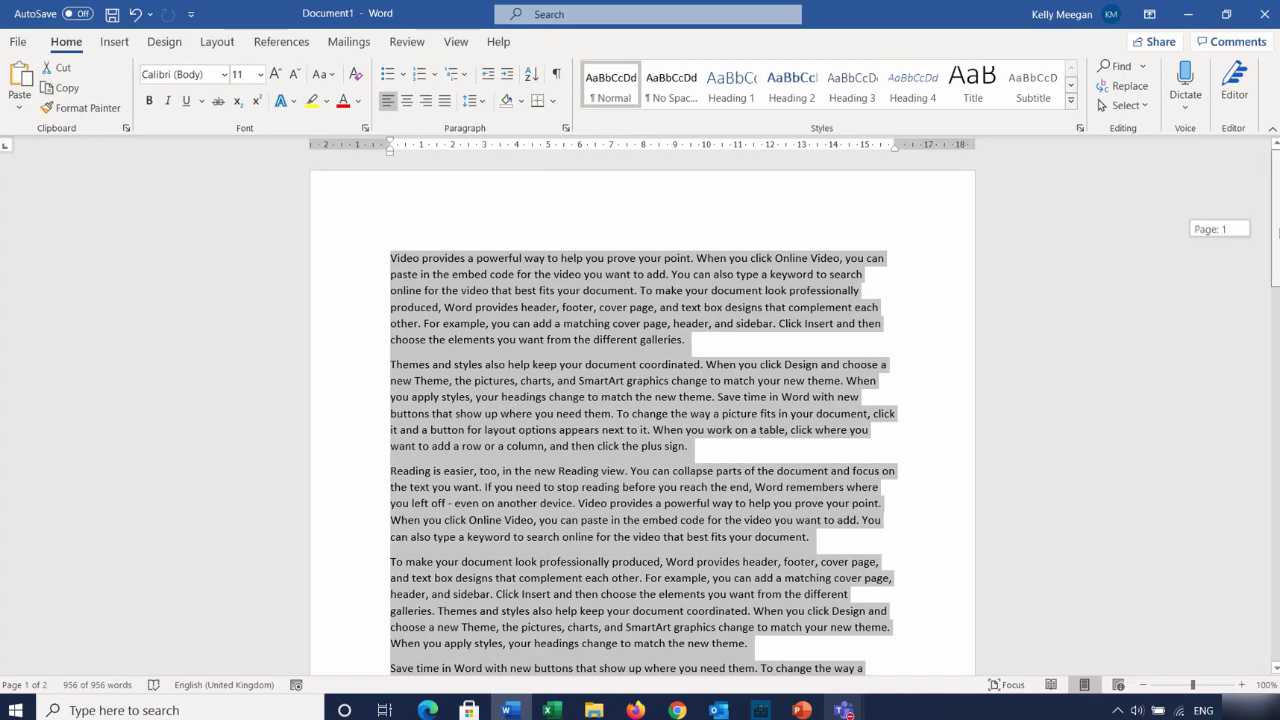
mouse_move(1277, 232)
mouse_down()
mouse_move(1277, 488)
mouse_move(1277, 232)
mouse_up()
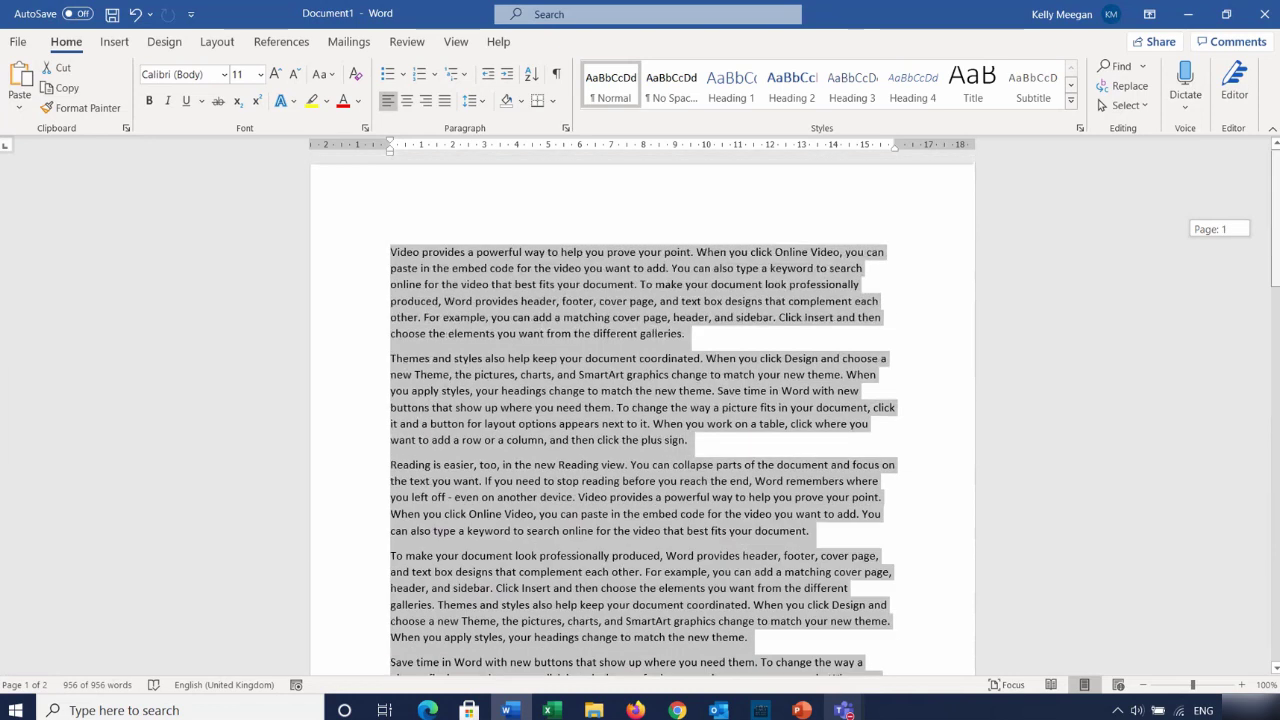
click(913, 376)
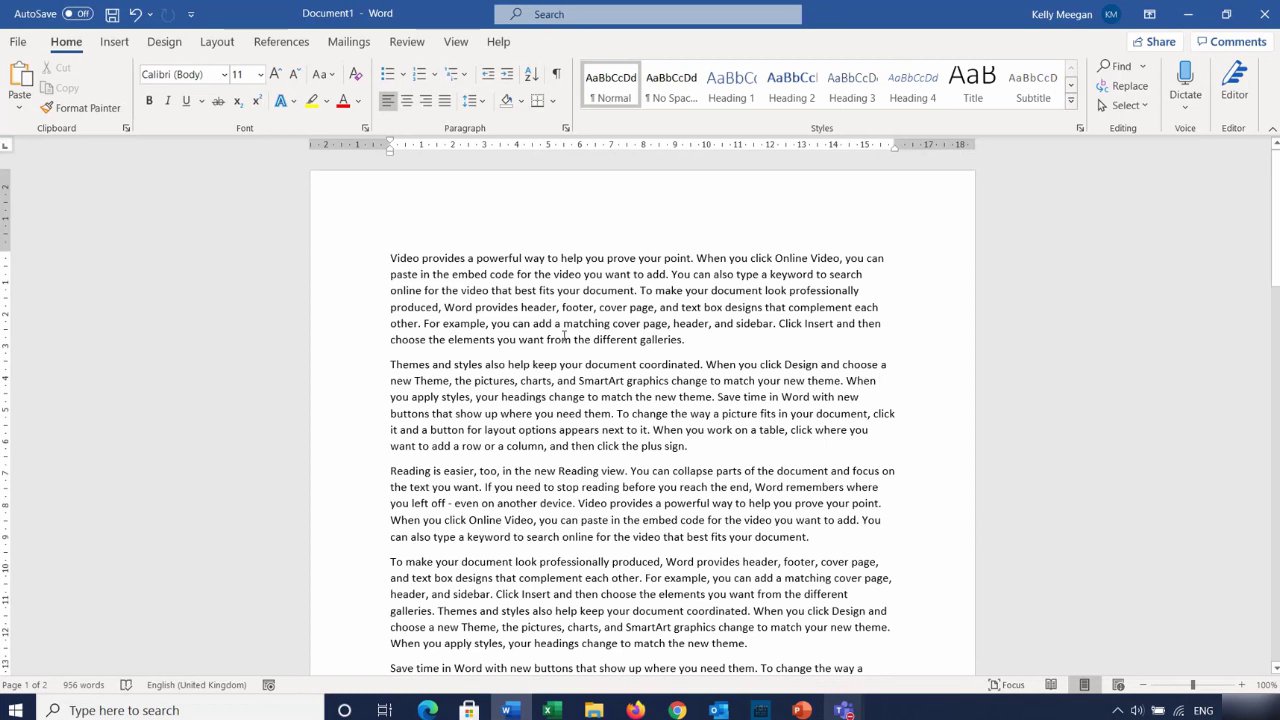
key(Return)
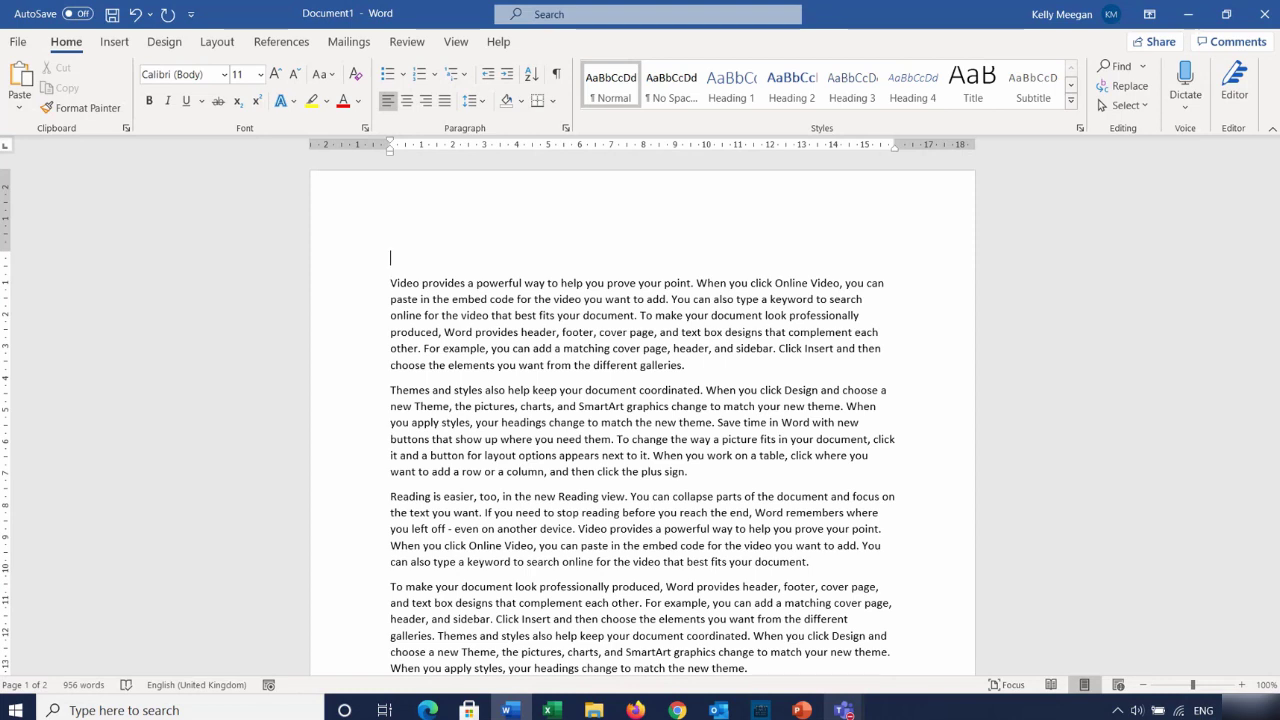
text(Main Heading)
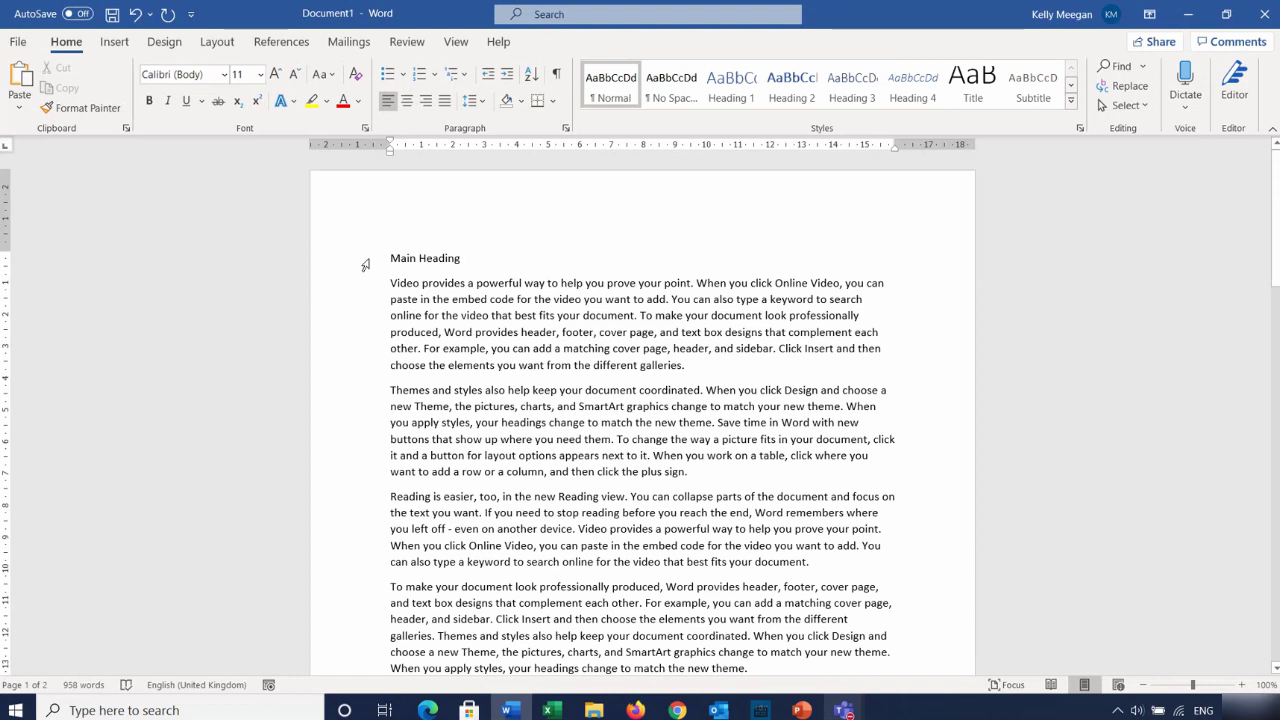
Select the first body paragraph from its start to its end and clear the selection
click(392, 279)
shift+click(697, 367)
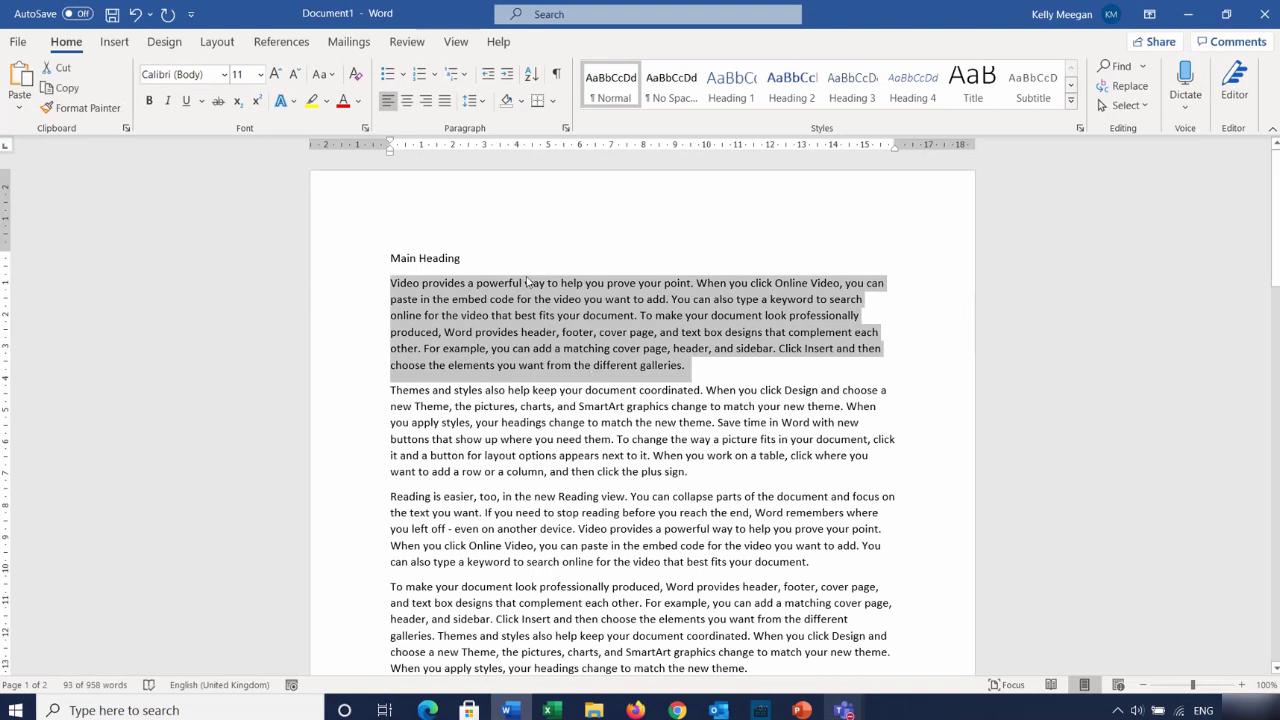
click(551, 318)
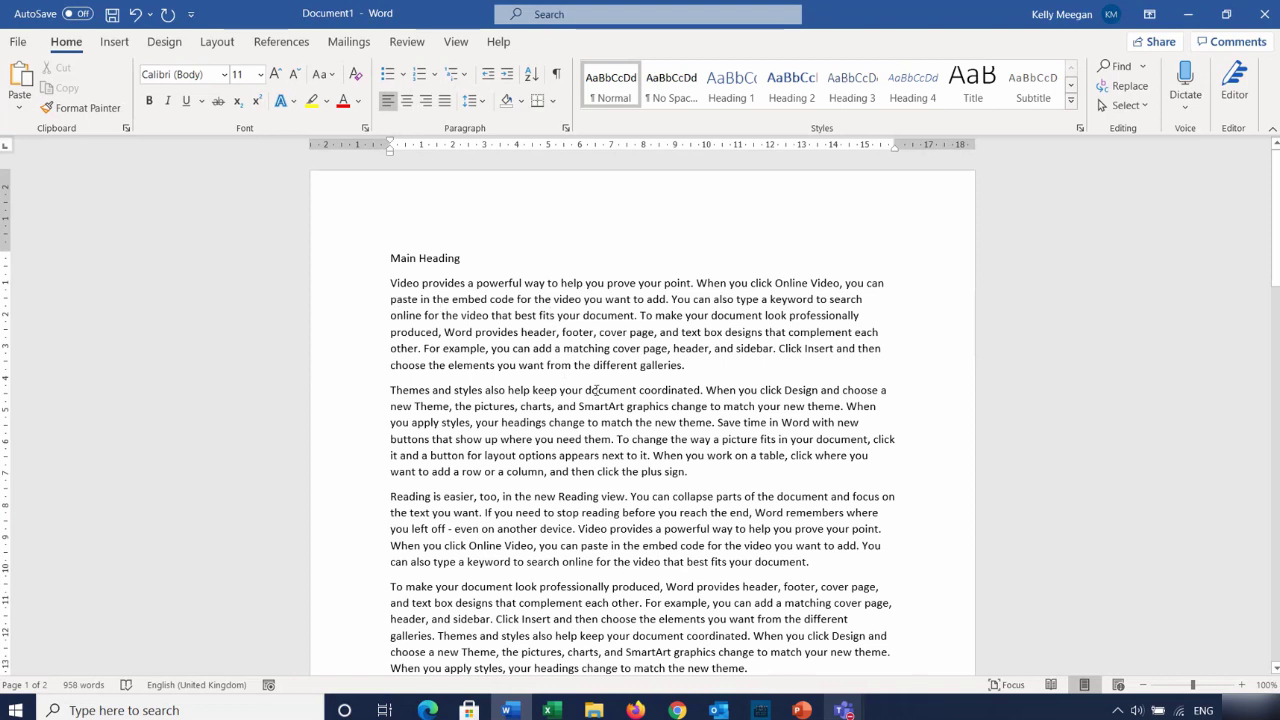
Select the "Main Heading" line, try centred, right and justified alignment on it, and leave it centred
click(355, 263)
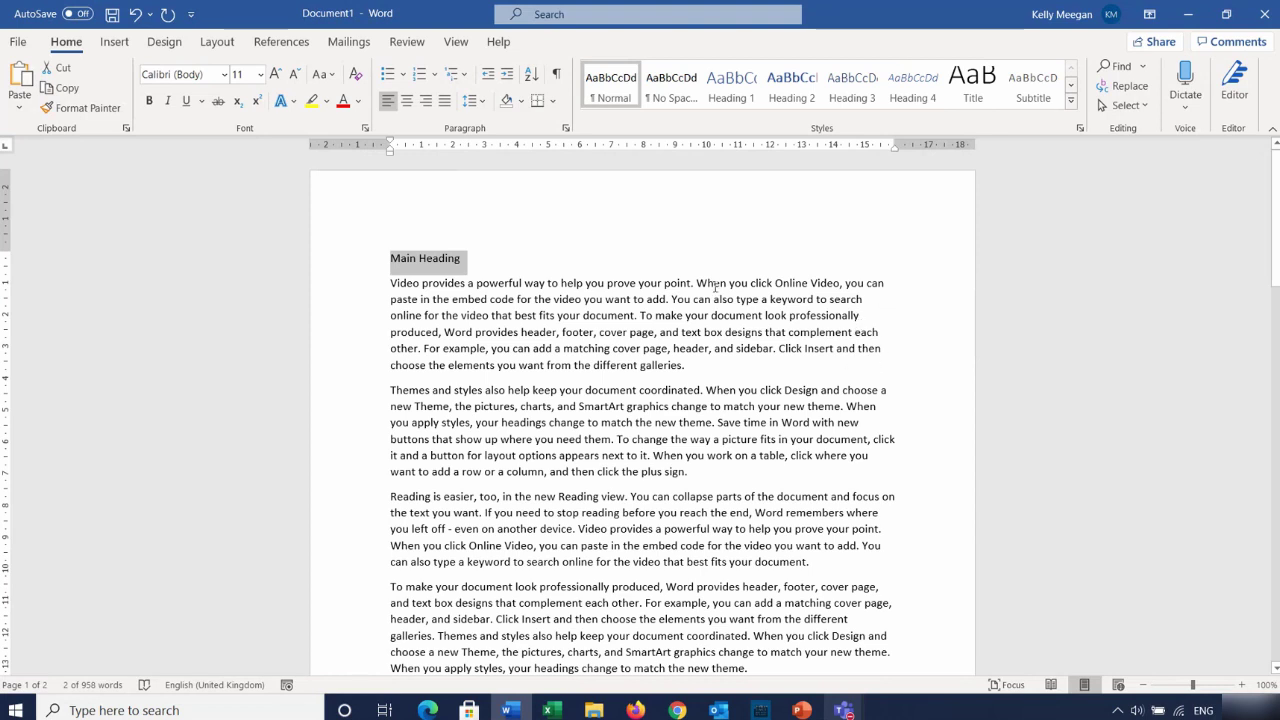
click(408, 104)
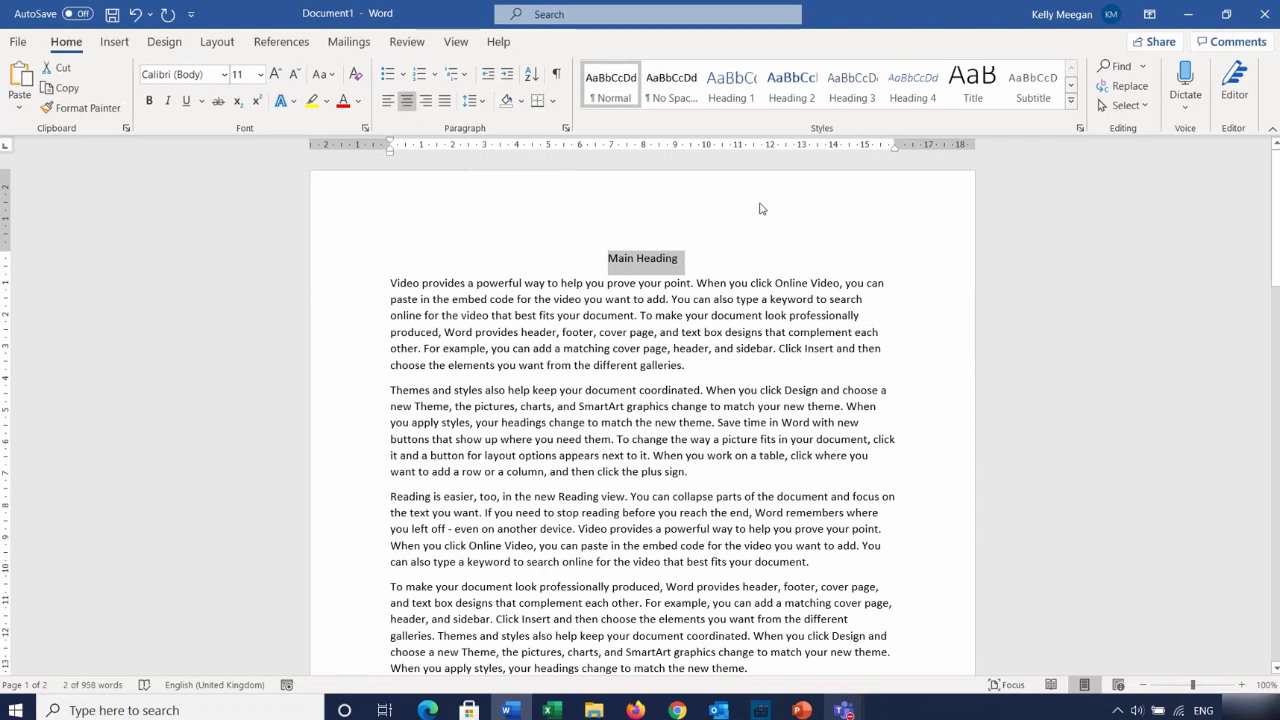
click(426, 102)
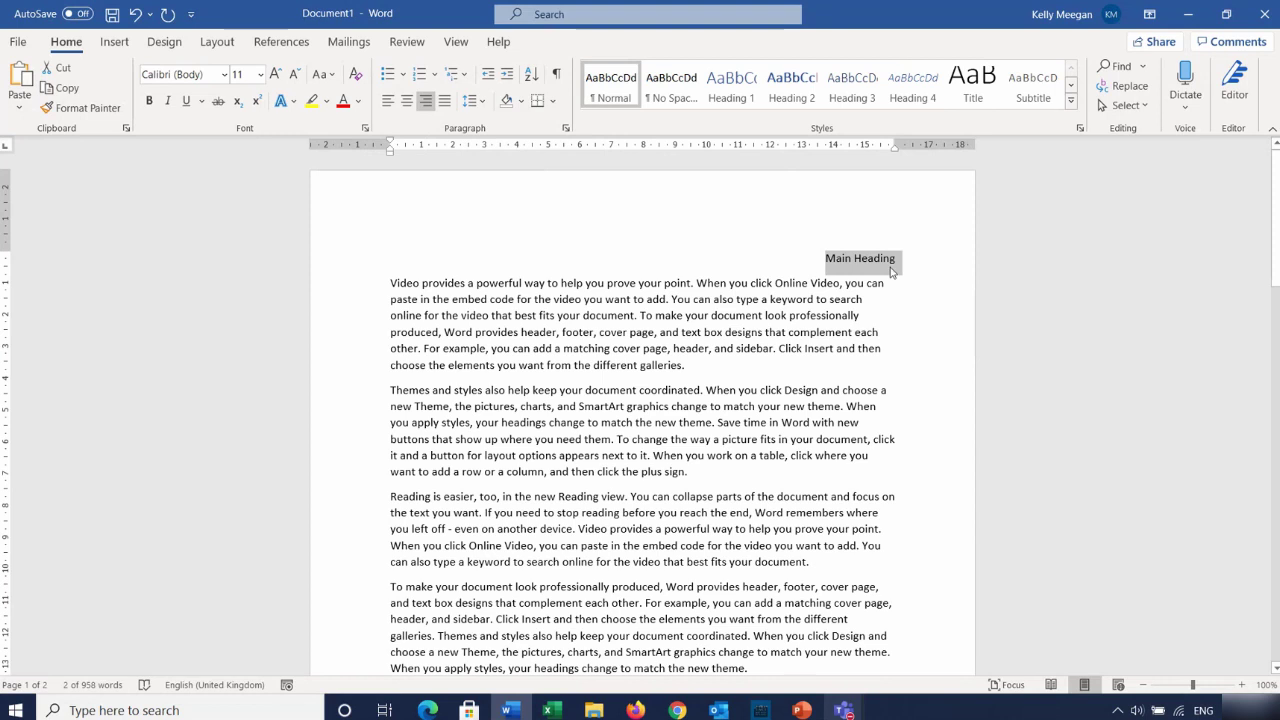
click(446, 104)
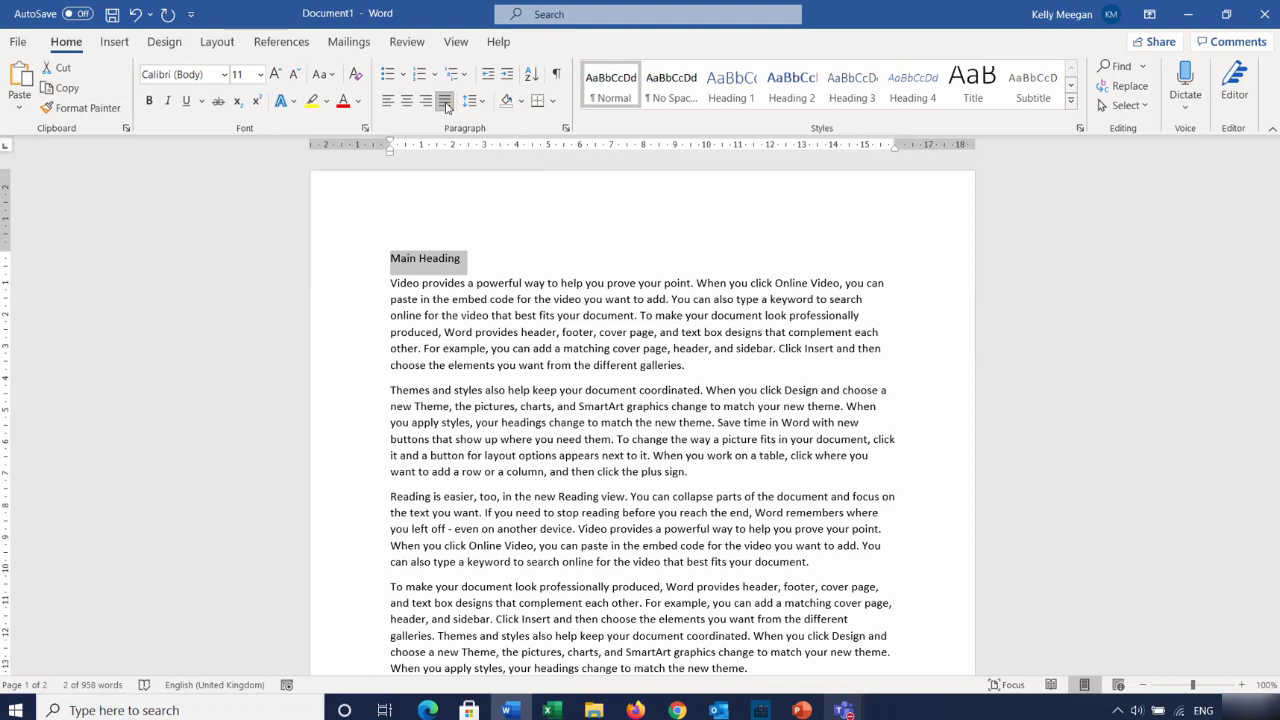
click(446, 102)
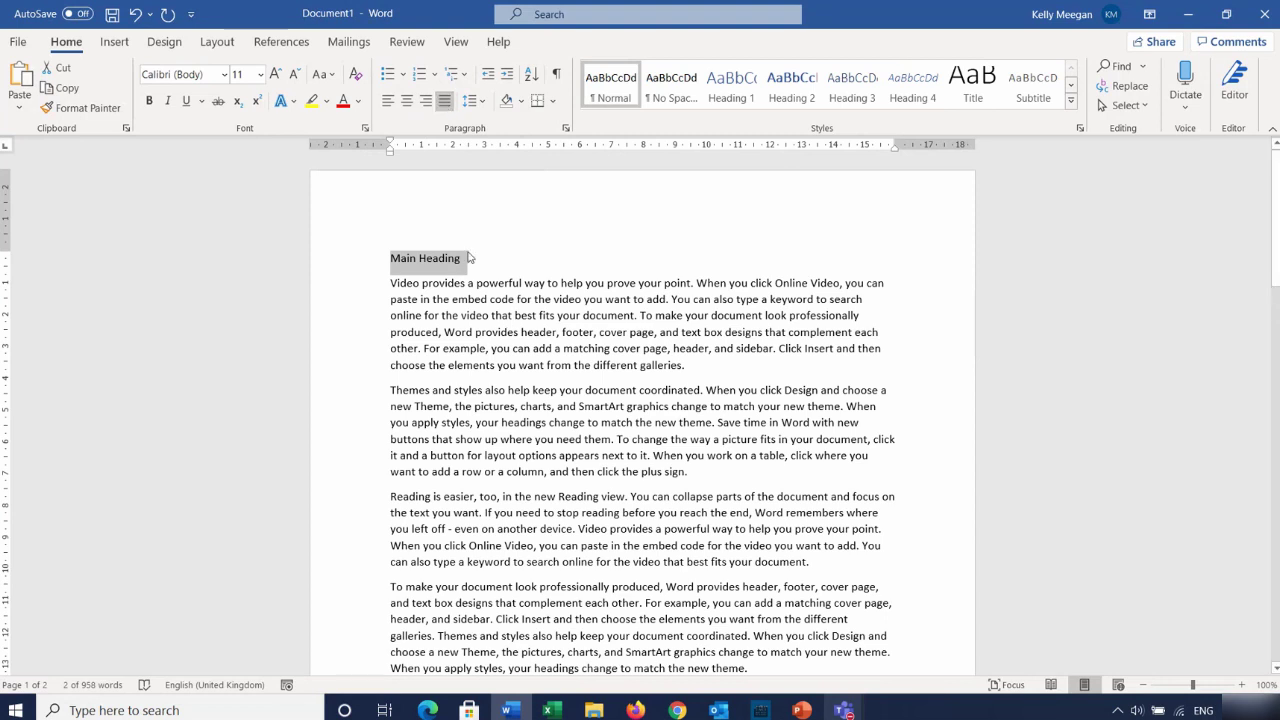
click(407, 102)
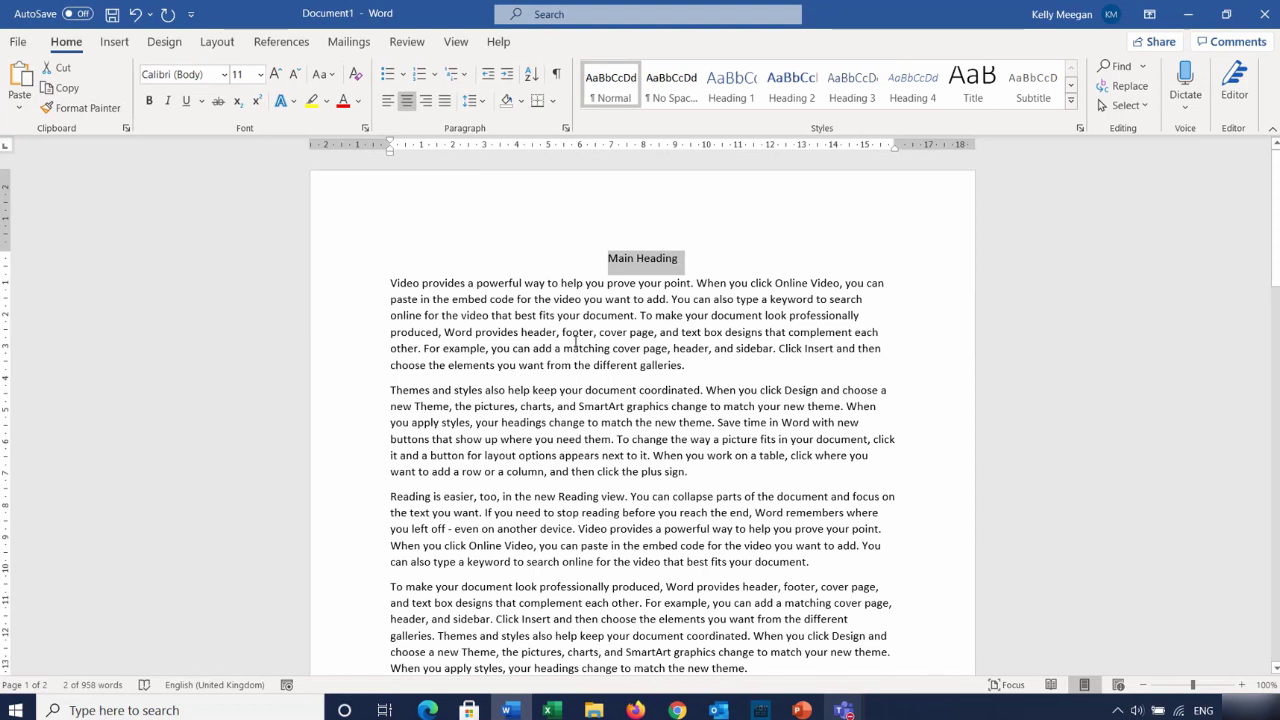
Select the first body paragraph, try centred and right alignment on it, and leave it justified
click(575, 348)
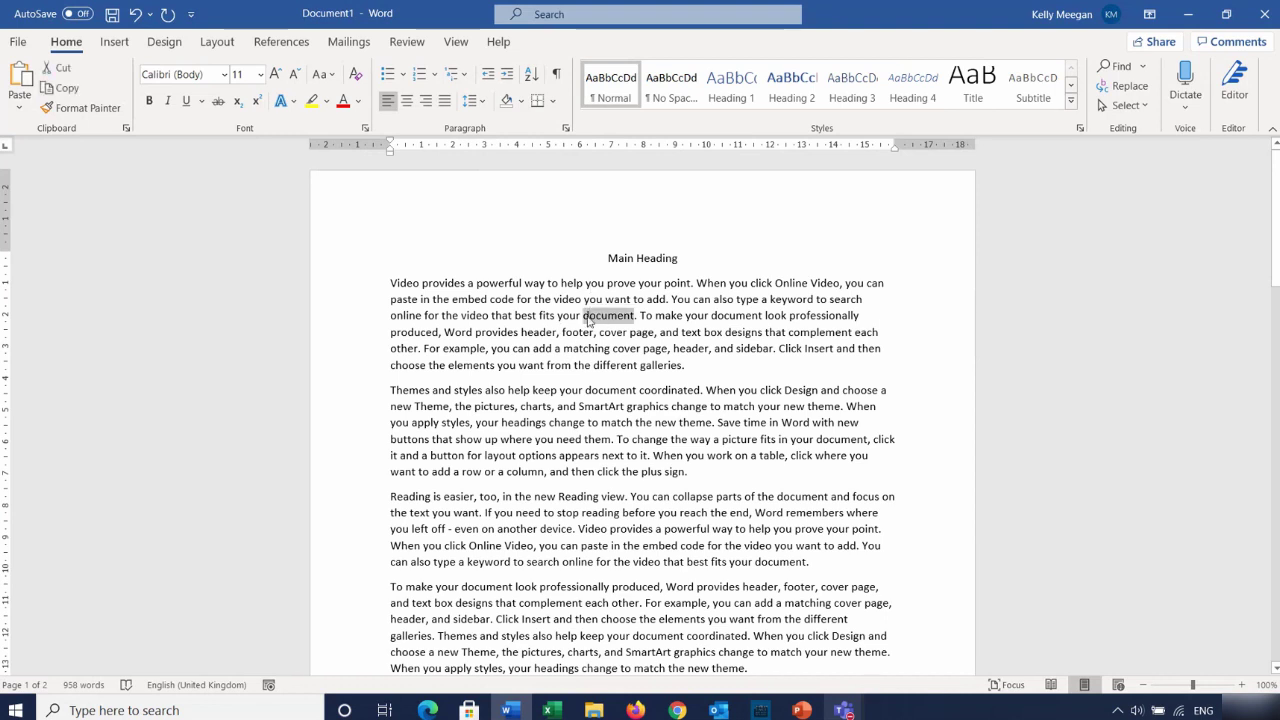
triple_click(588, 316)
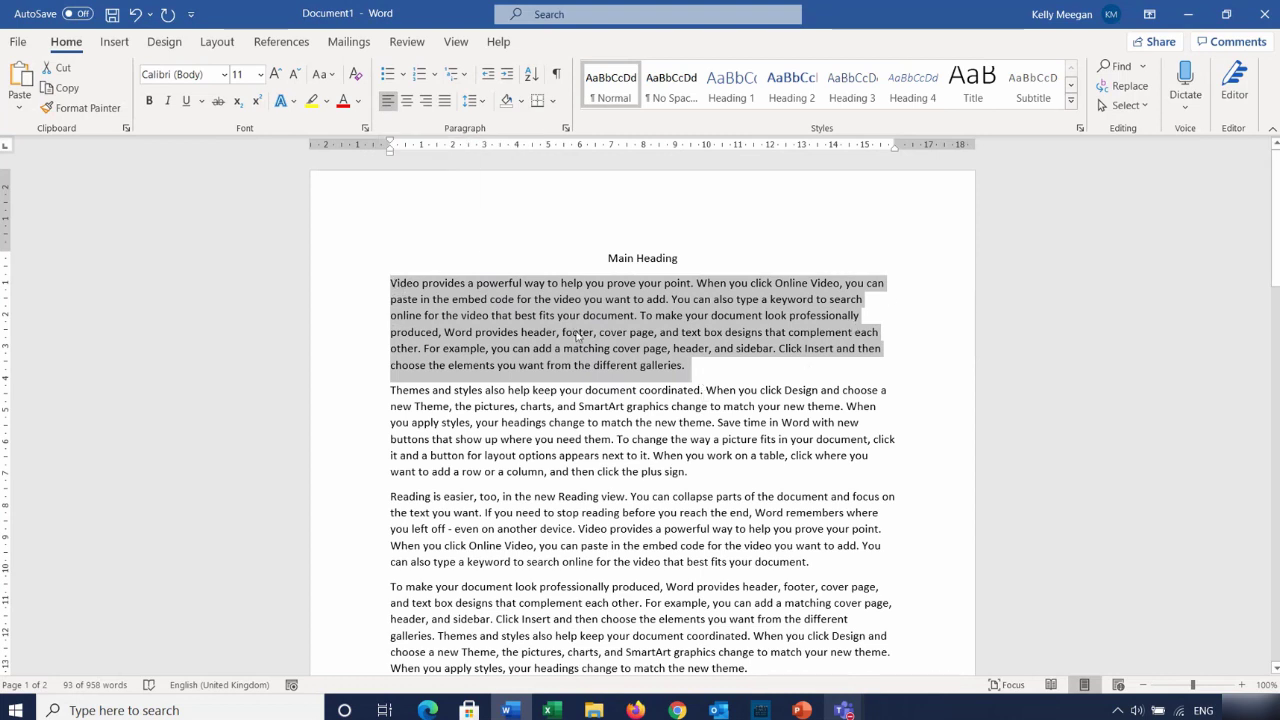
click(408, 101)
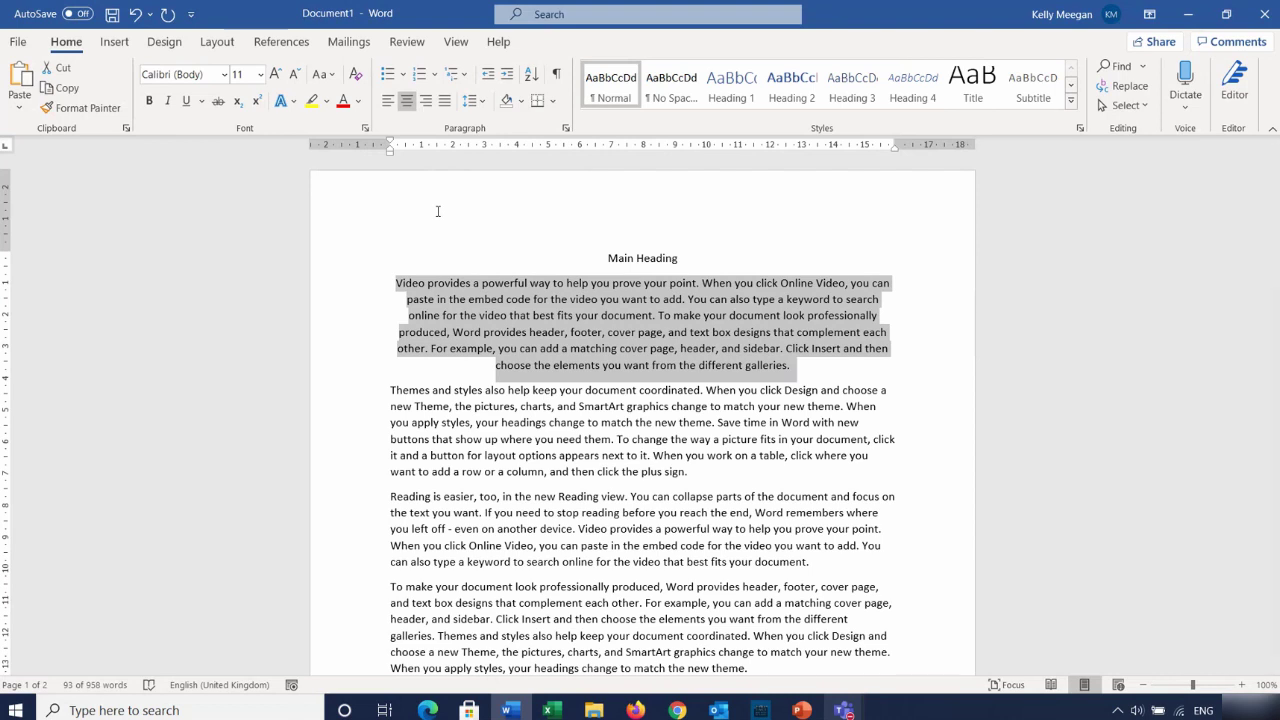
click(426, 101)
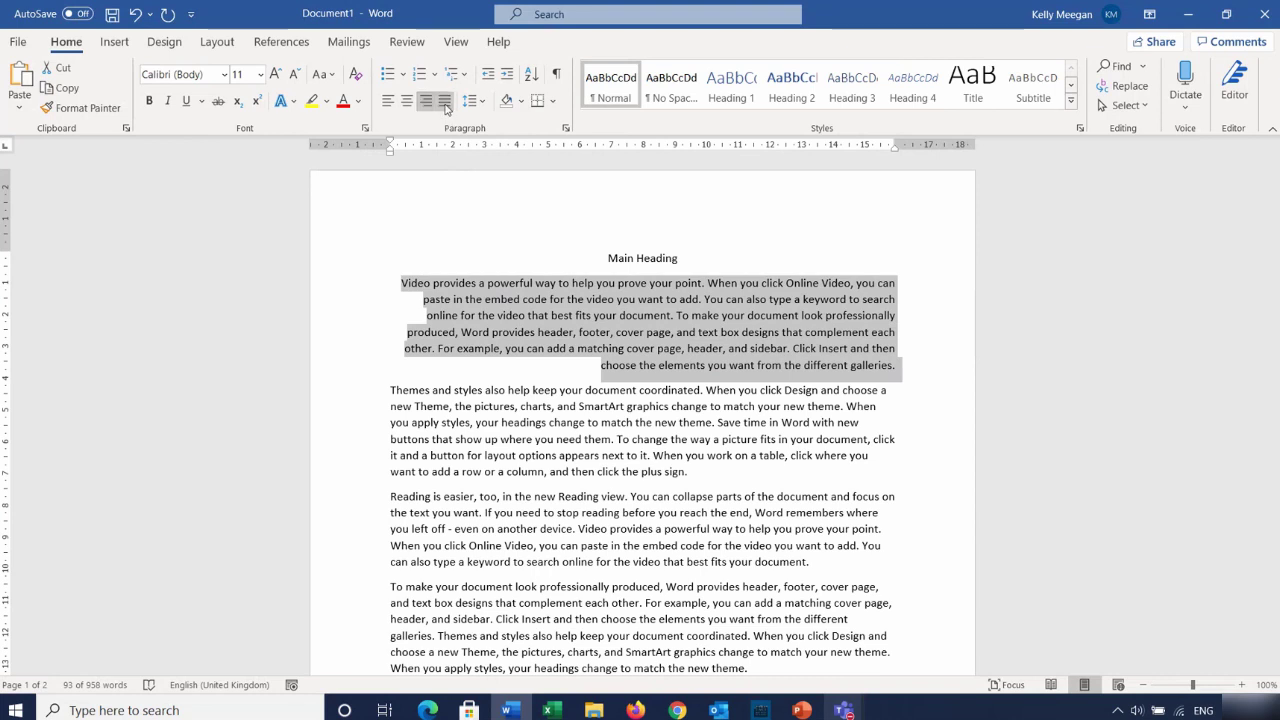
click(445, 102)
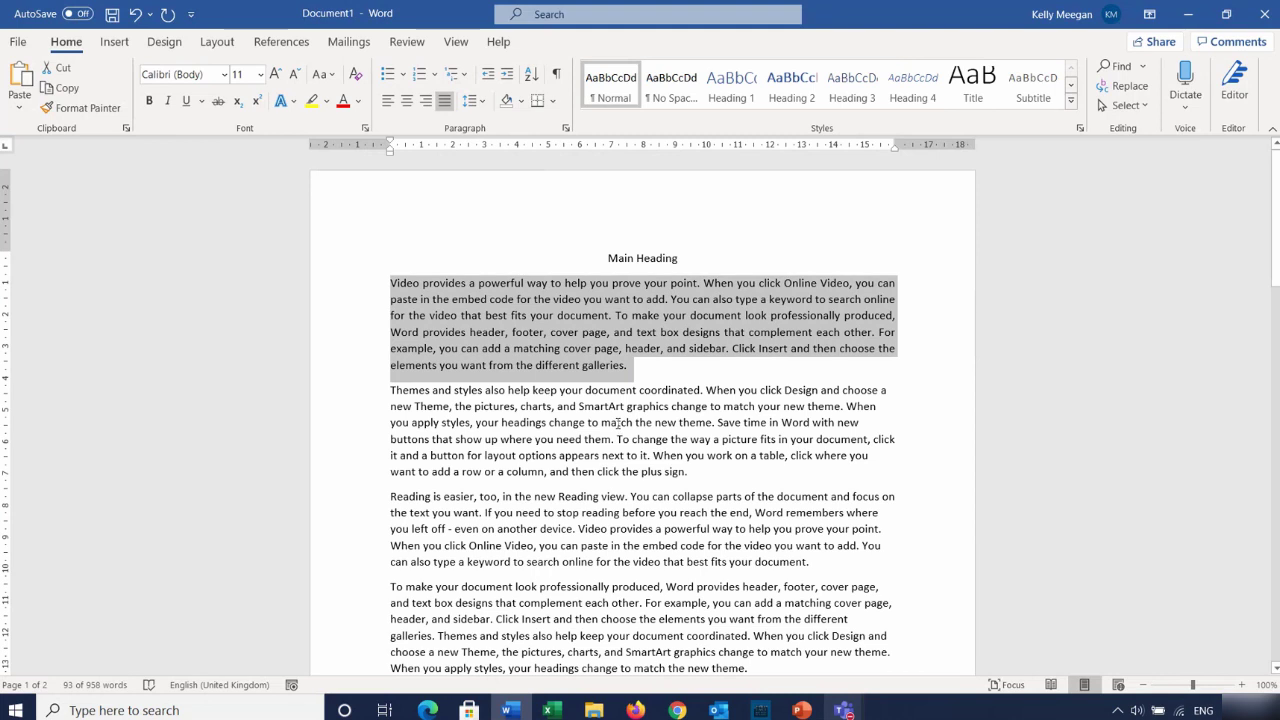
Select the second body paragraph, starting "Themes and styles", and increase its indent by five levels
click(618, 423)
triple_click(618, 425)
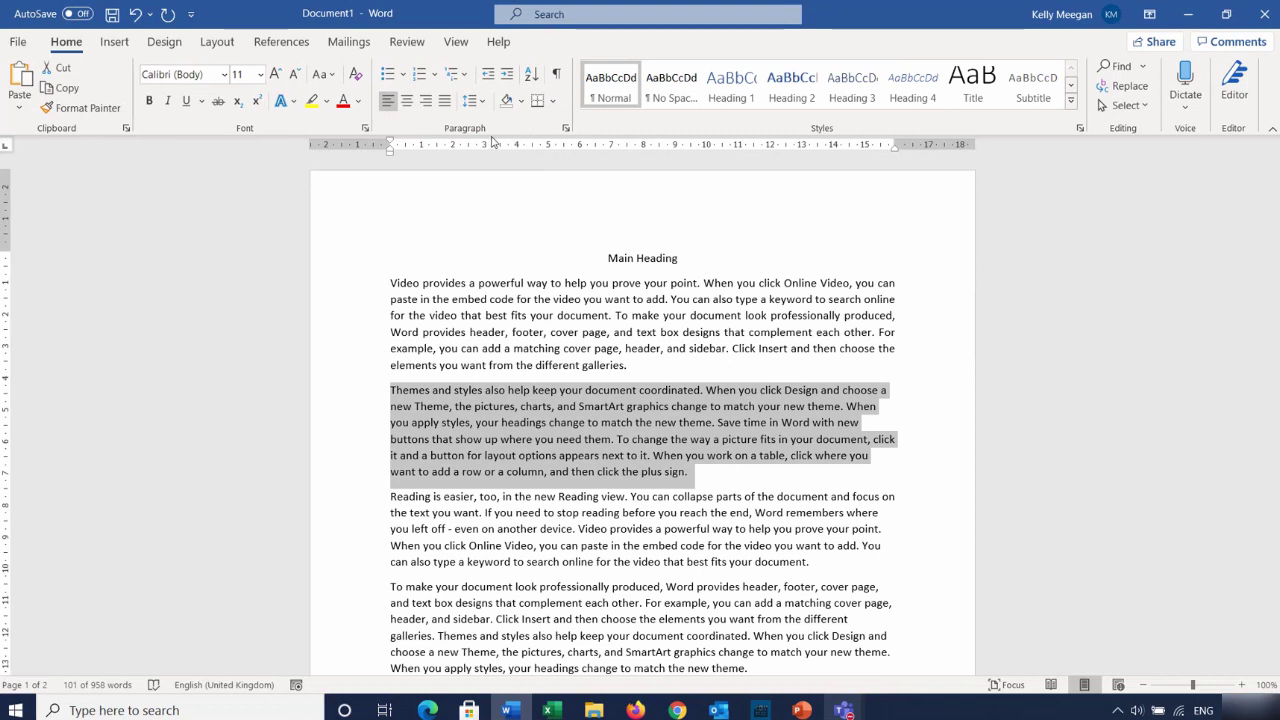
click(508, 77)
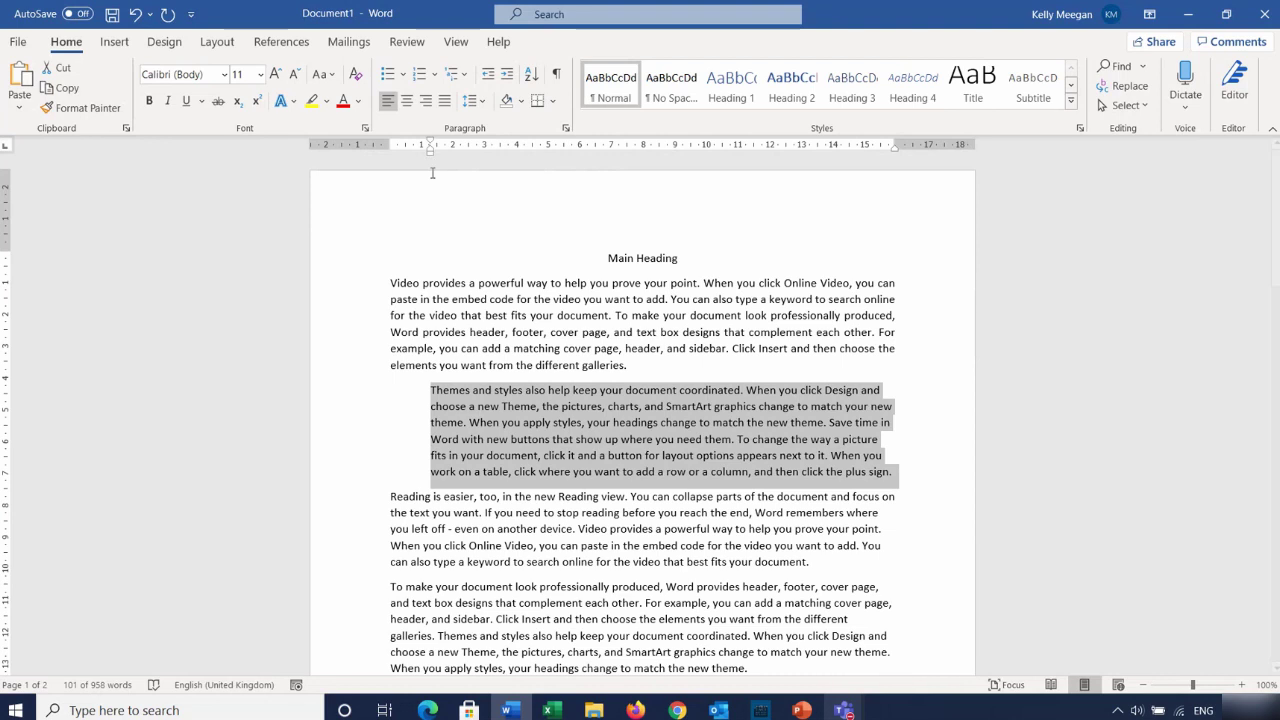
click(509, 77)
click(509, 77)
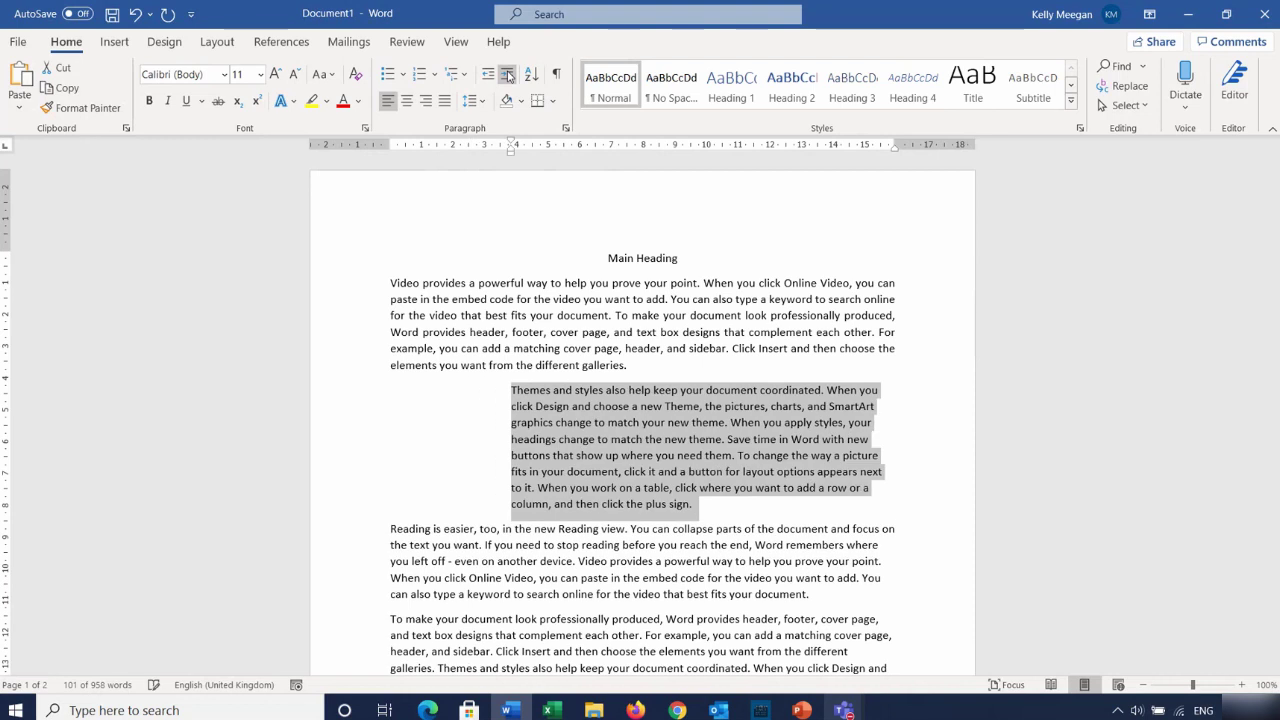
click(509, 77)
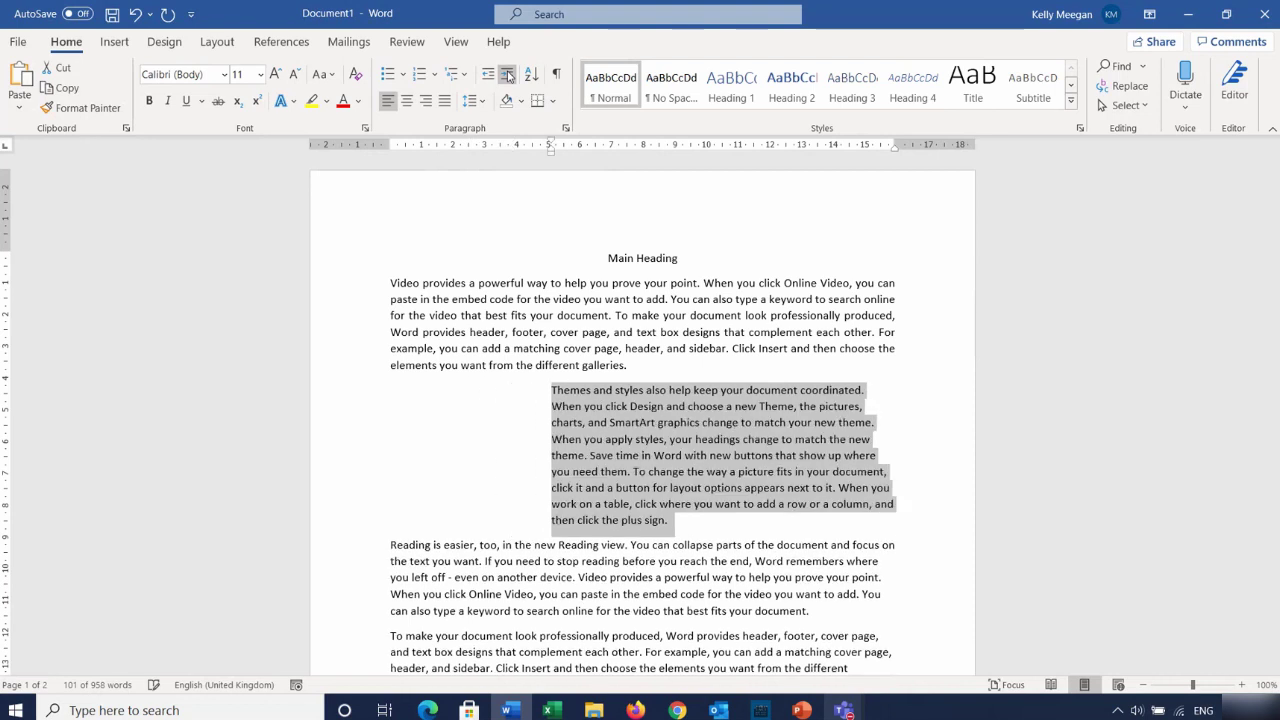
click(509, 77)
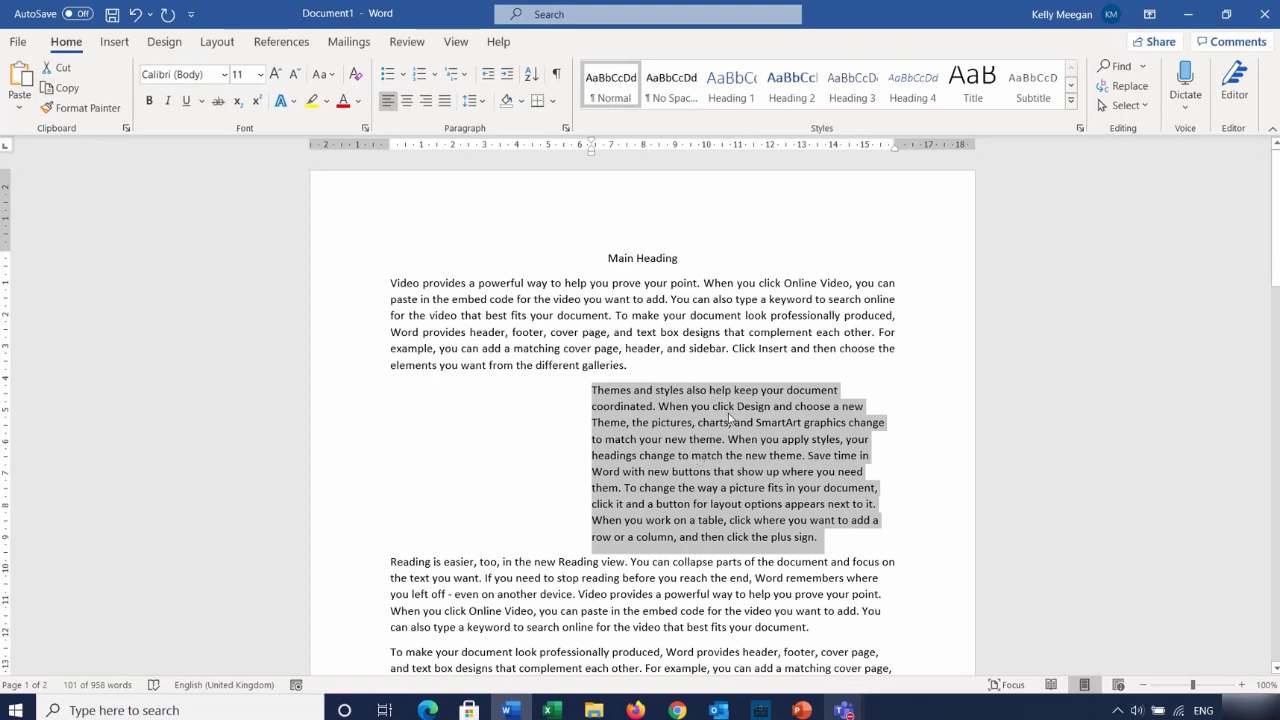
Decrease the second body paragraph's indent back to the left margin, and indent it again by one level
click(488, 81)
click(488, 81)
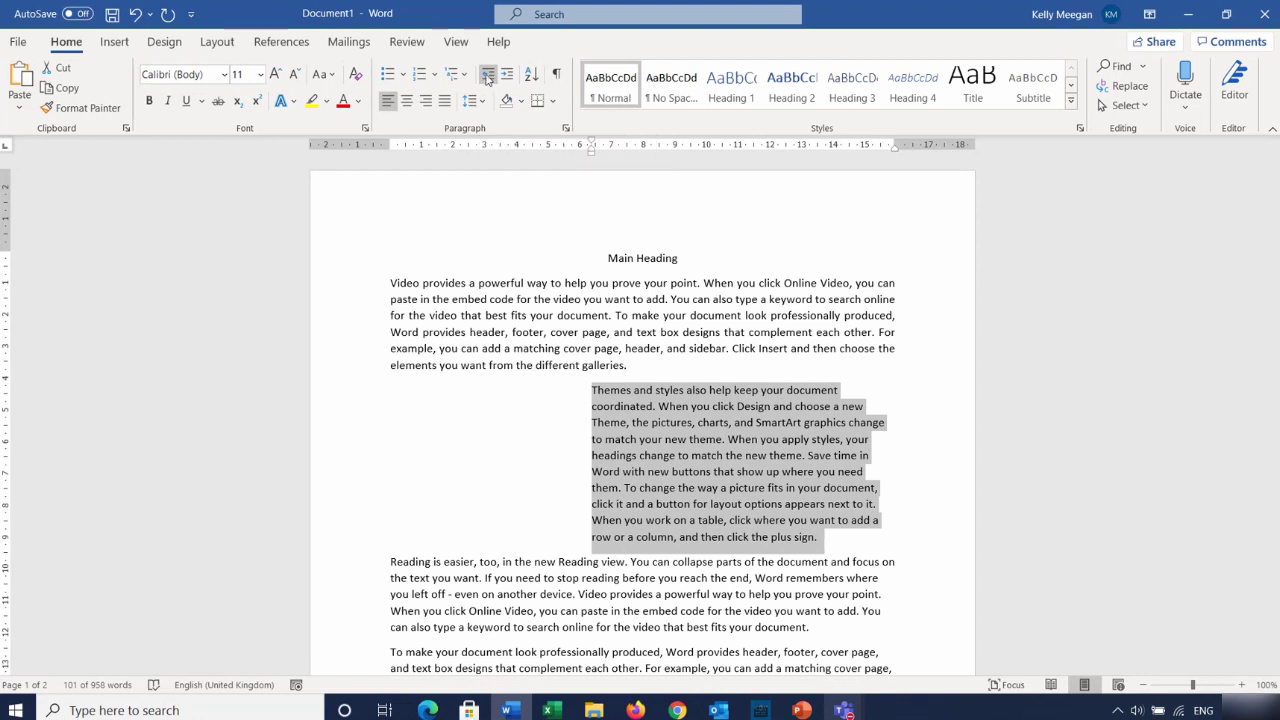
click(488, 79)
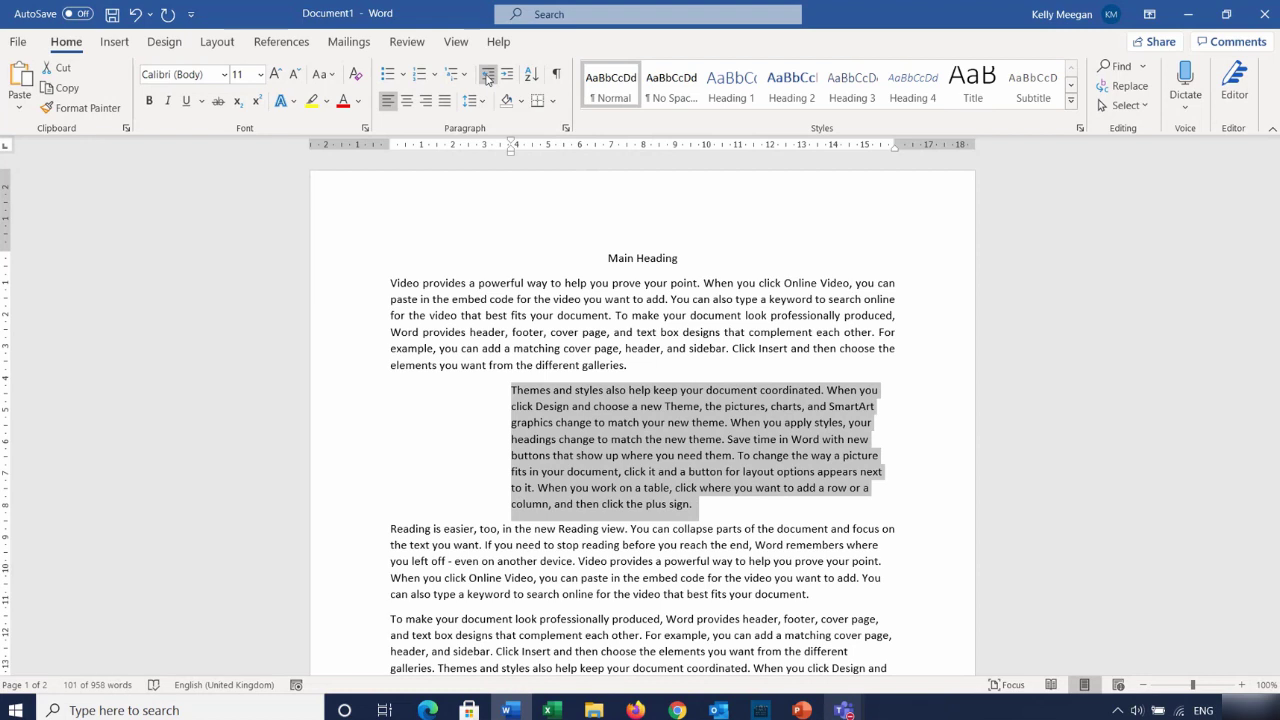
click(488, 79)
click(488, 79)
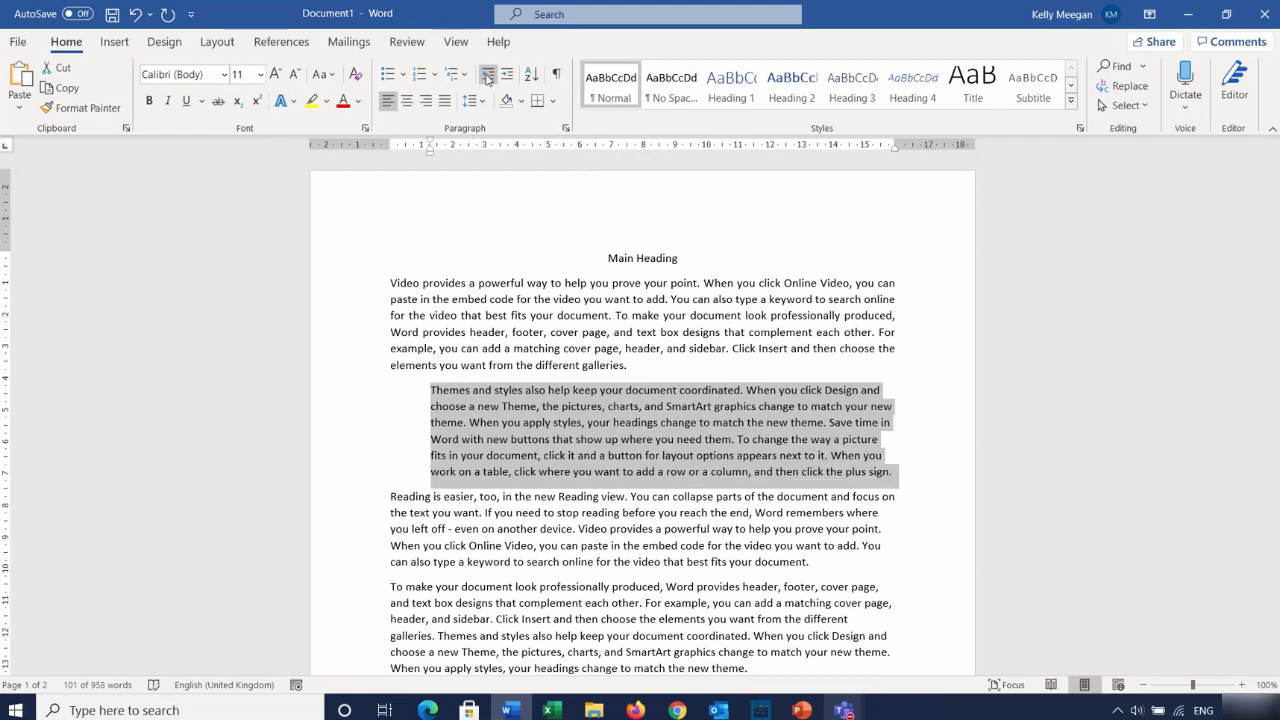
click(488, 79)
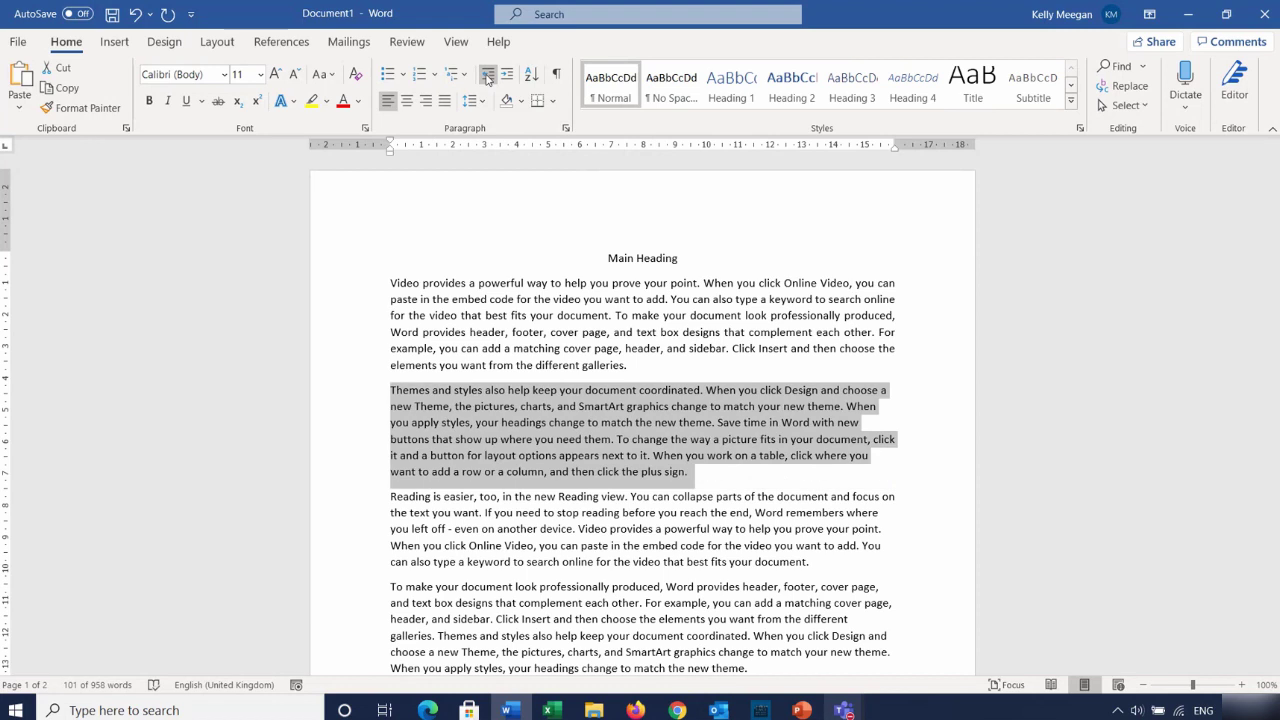
click(488, 79)
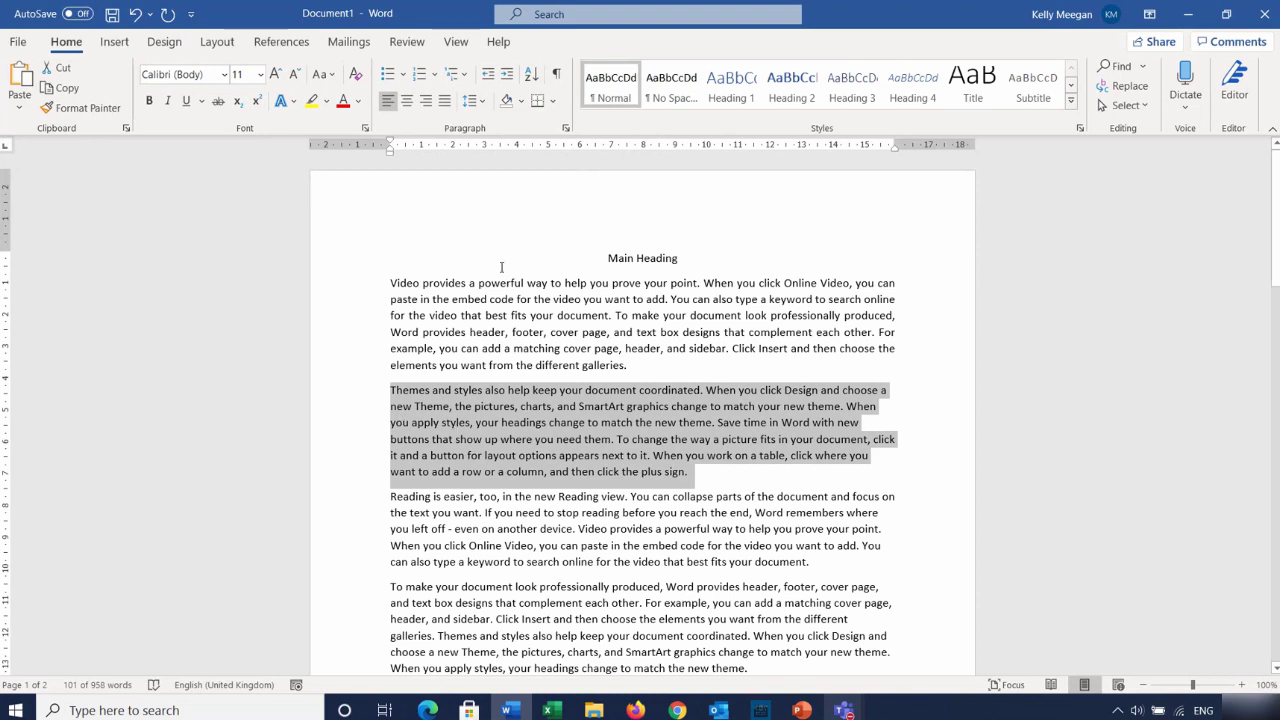
click(508, 76)
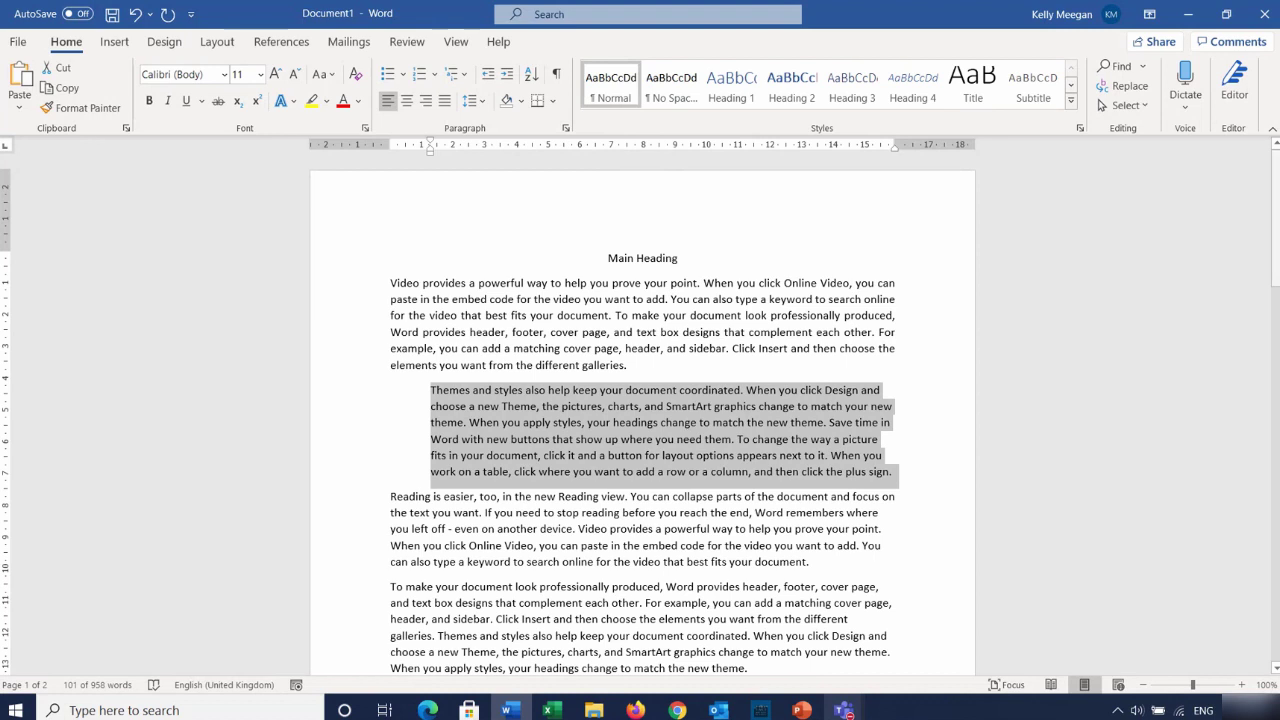
Set the line spacing of the third body paragraph, starting "Reading is easier", to 2.0 and clear the selection
click(1277, 268)
drag(1277, 268, 1277, 290)
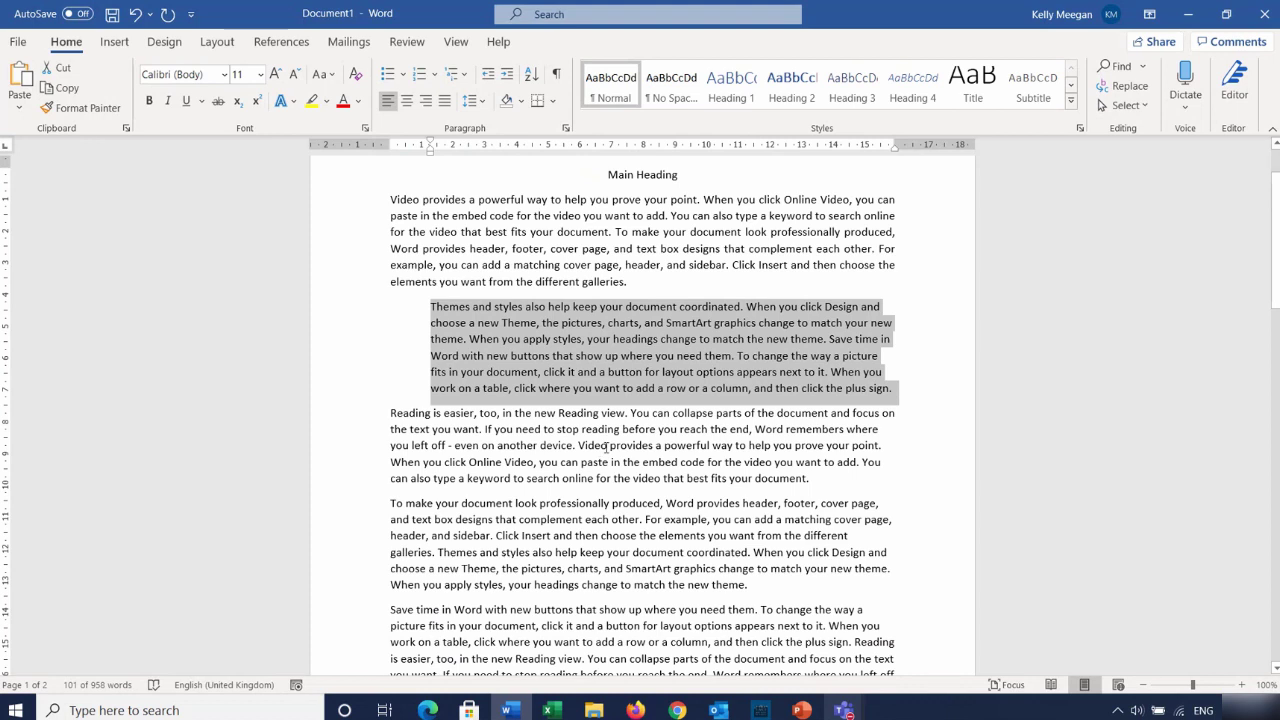
triple_click(606, 447)
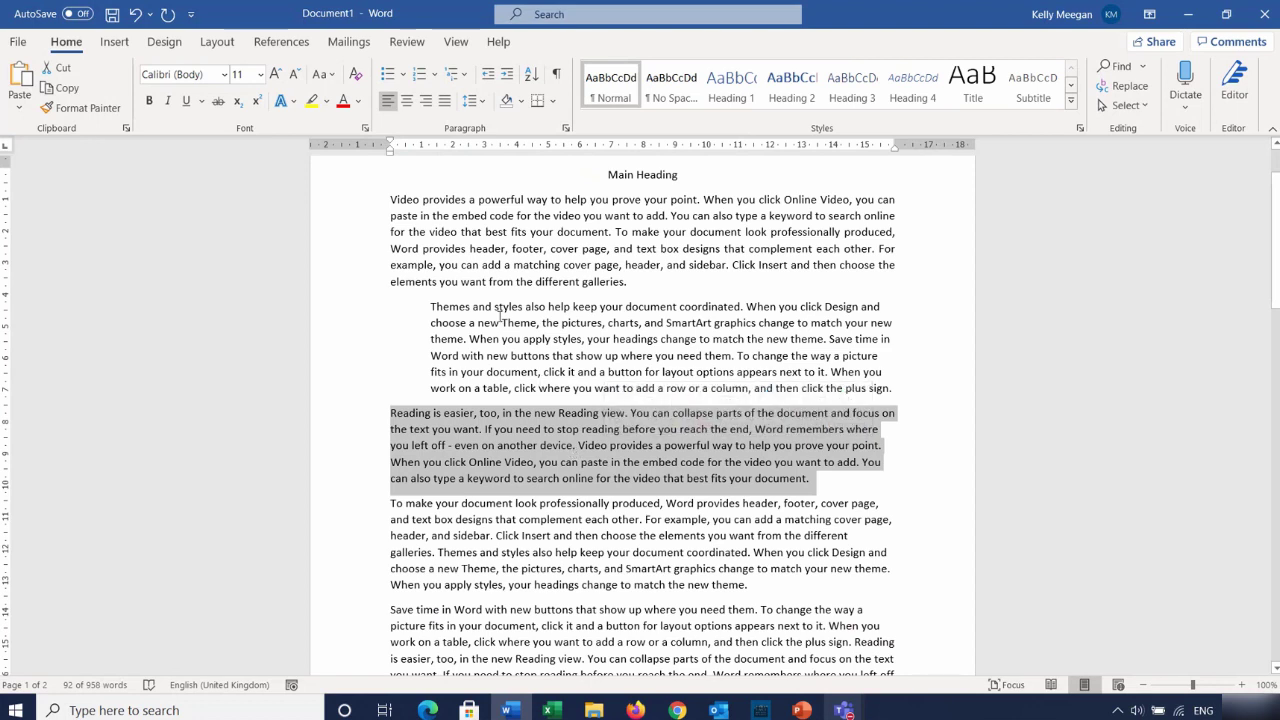
click(473, 104)
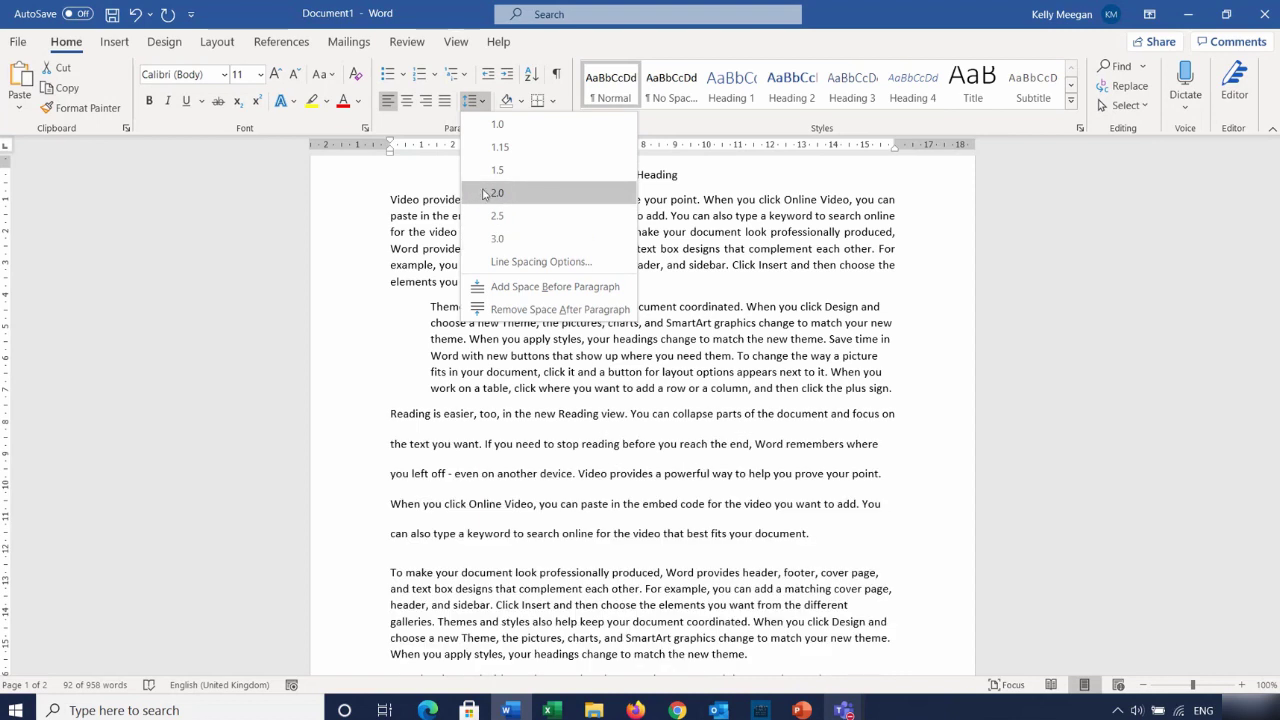
click(486, 193)
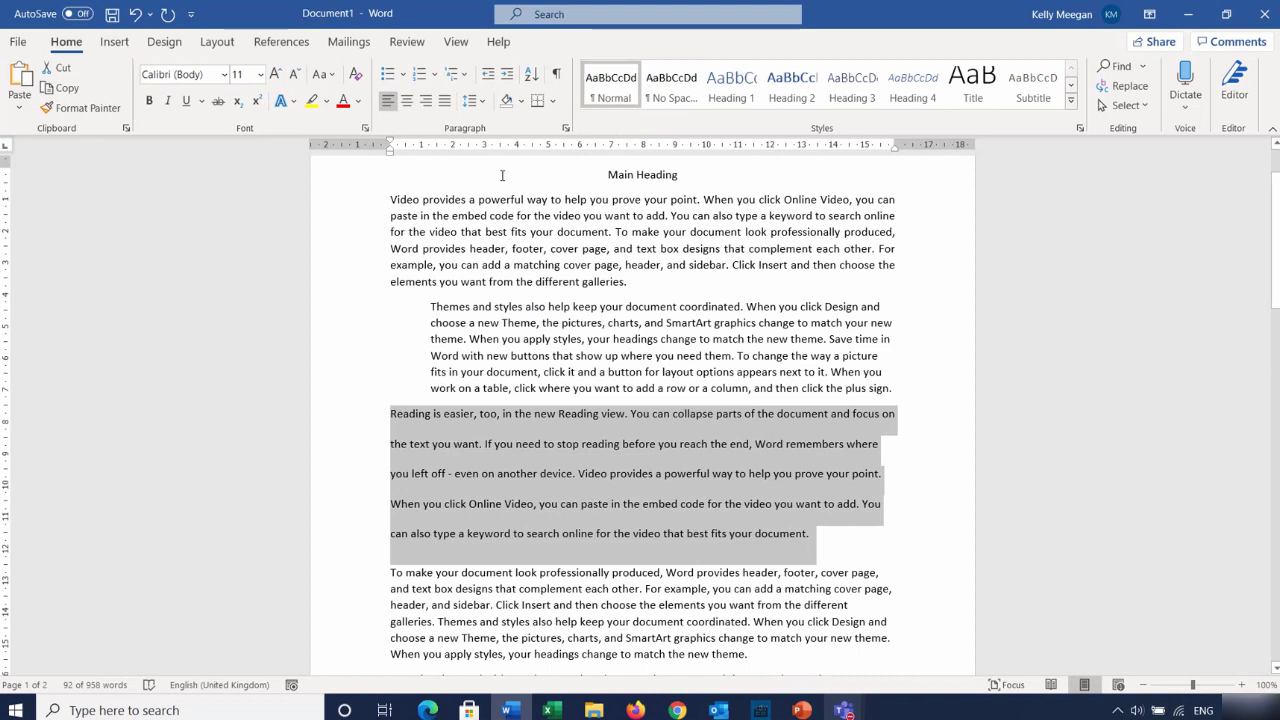
click(553, 251)
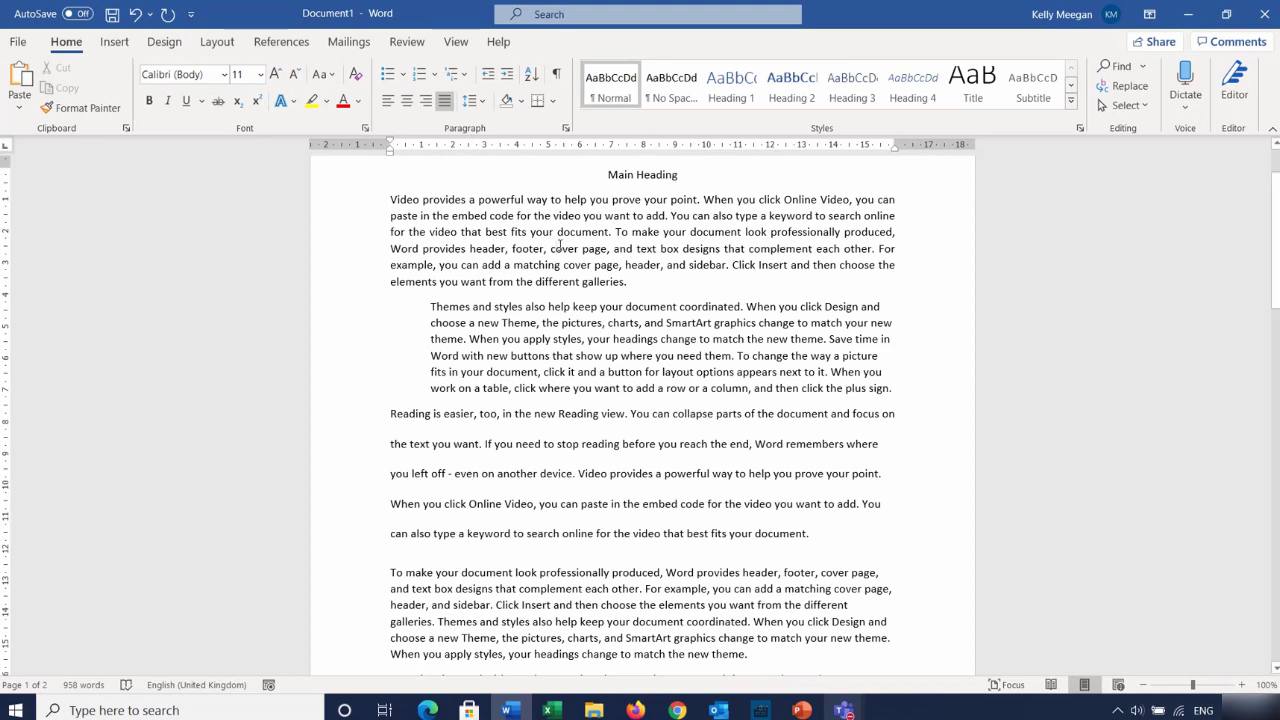
Create a new blank document and enter "Test Text" in it
click(18, 45)
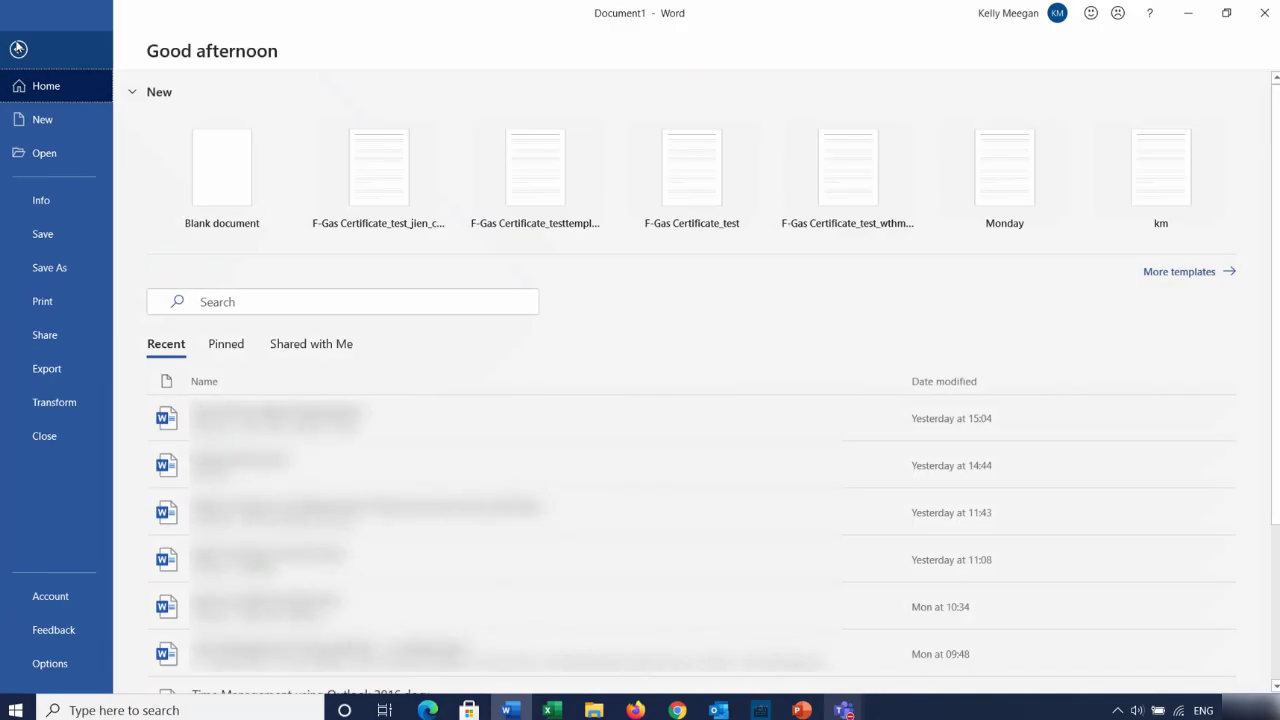
click(213, 183)
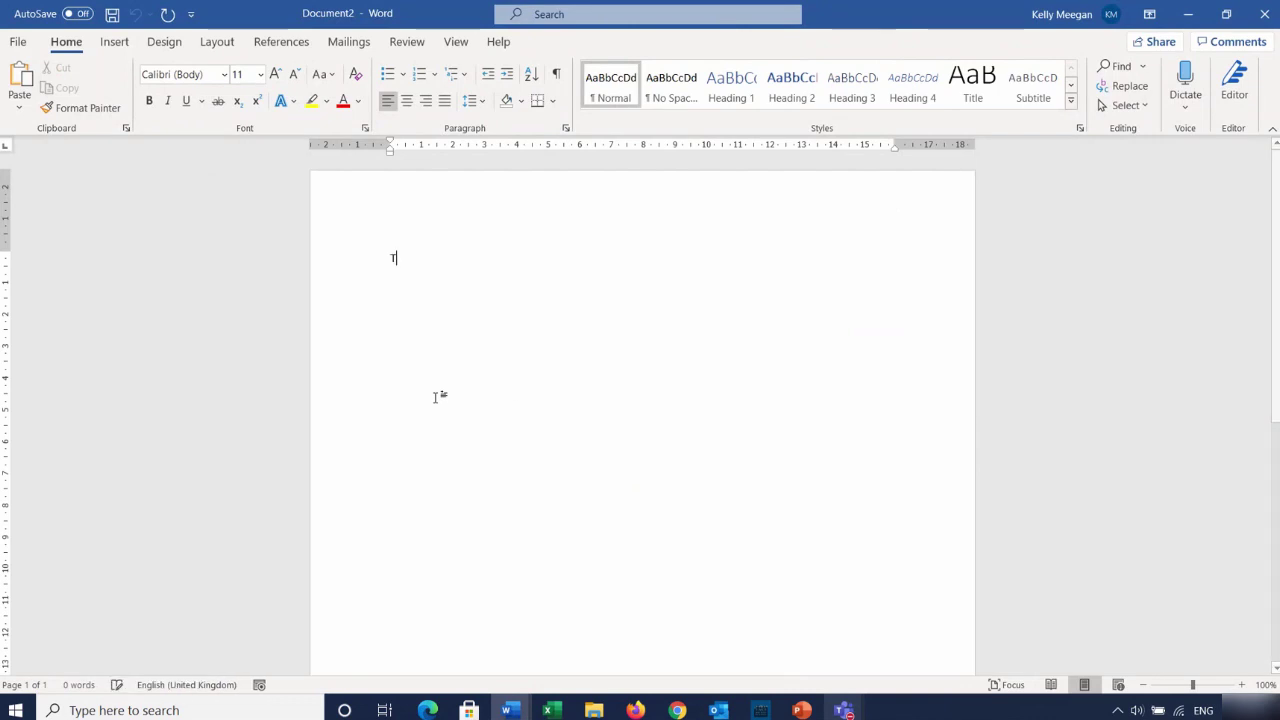
text(Test Te)
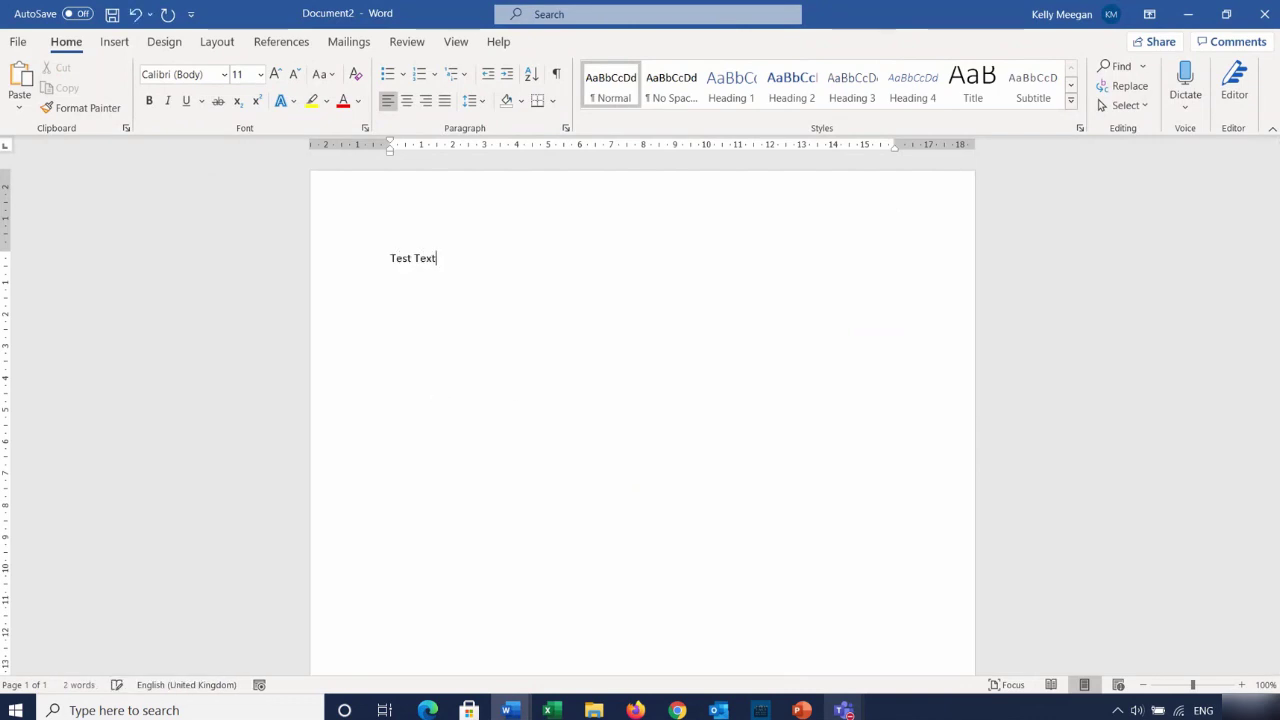
text(xt)
key(Return)
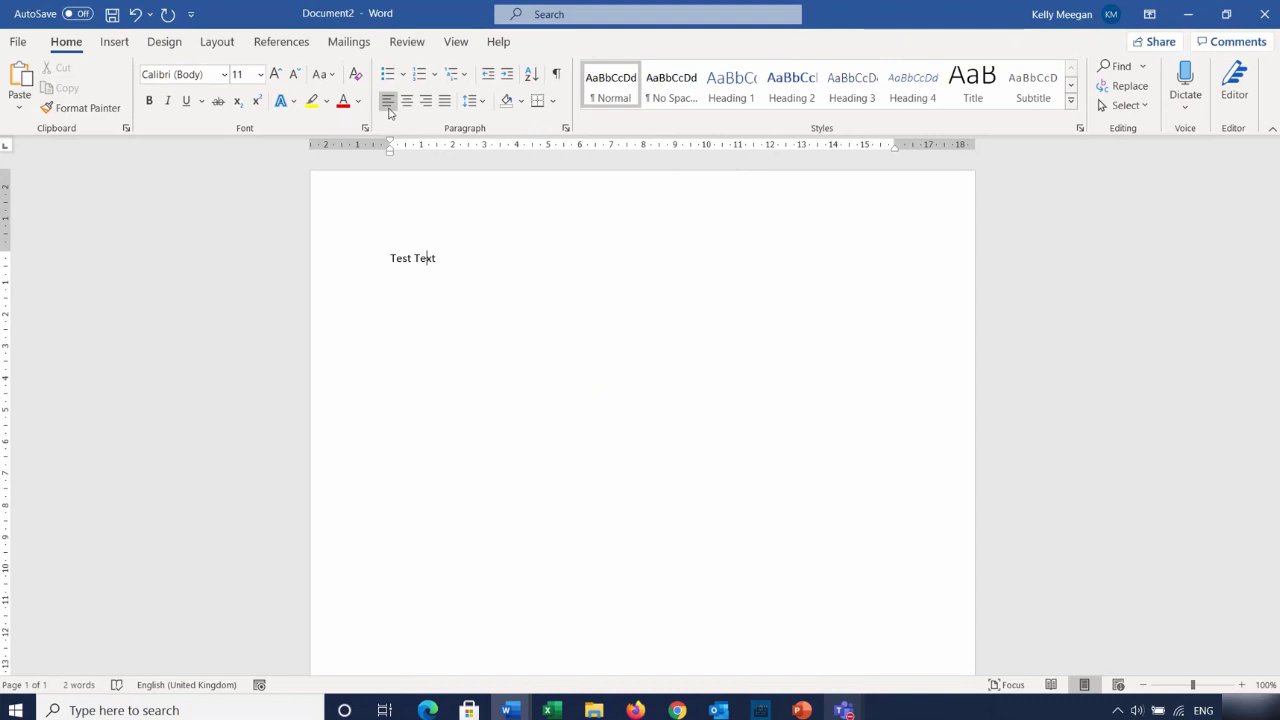
Examine the default alignment, indentation and spacing values in the Paragraph settings of the test text, and close them without changes
click(567, 133)
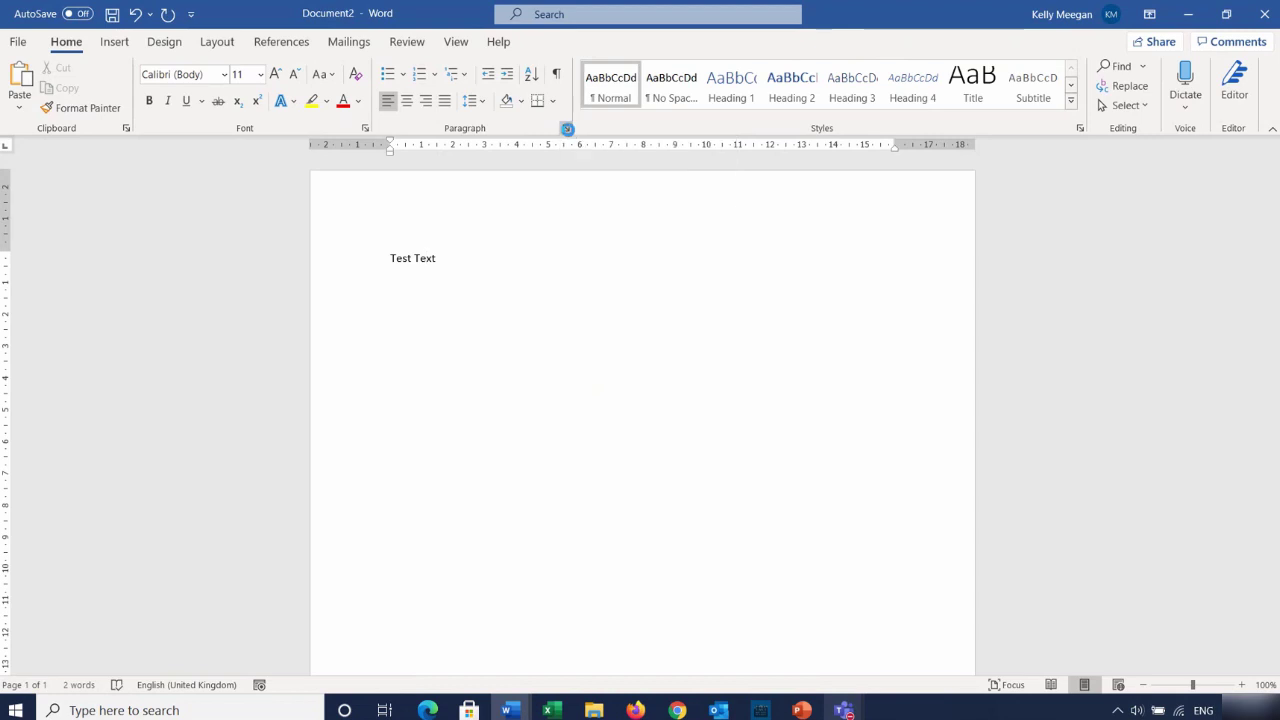
drag(655, 80, 675, 59)
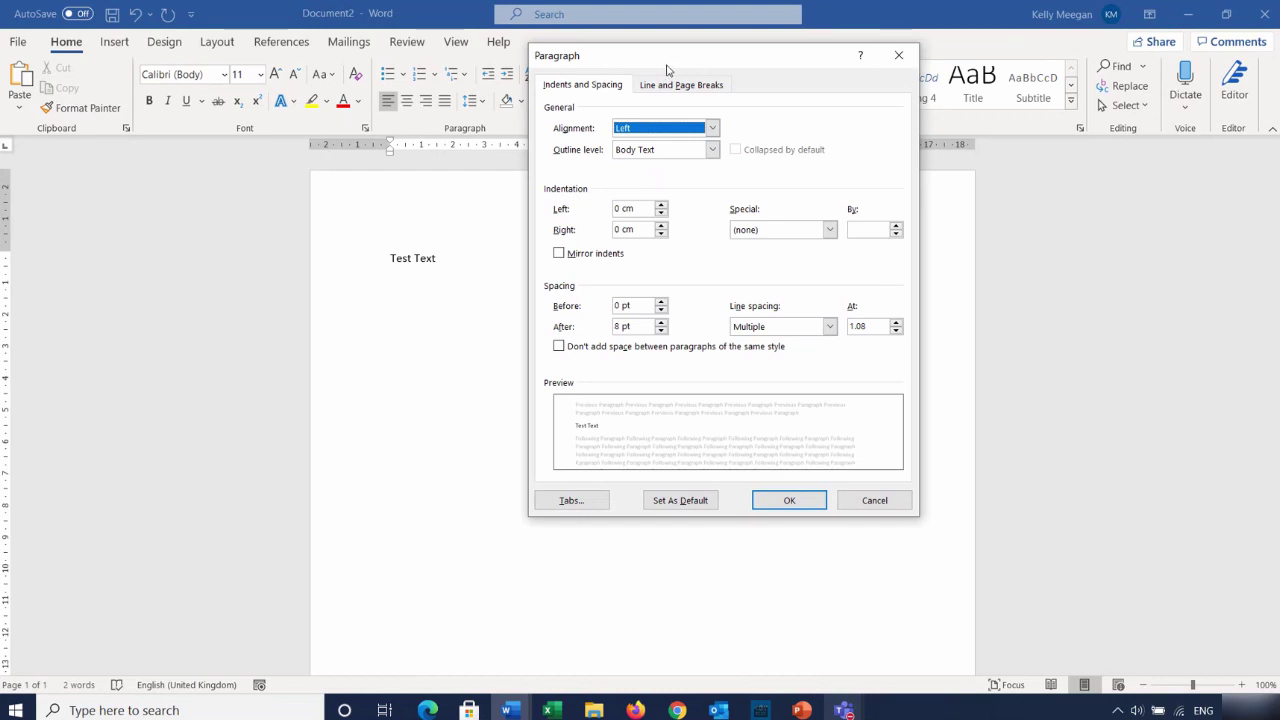
drag(669, 71, 708, 75)
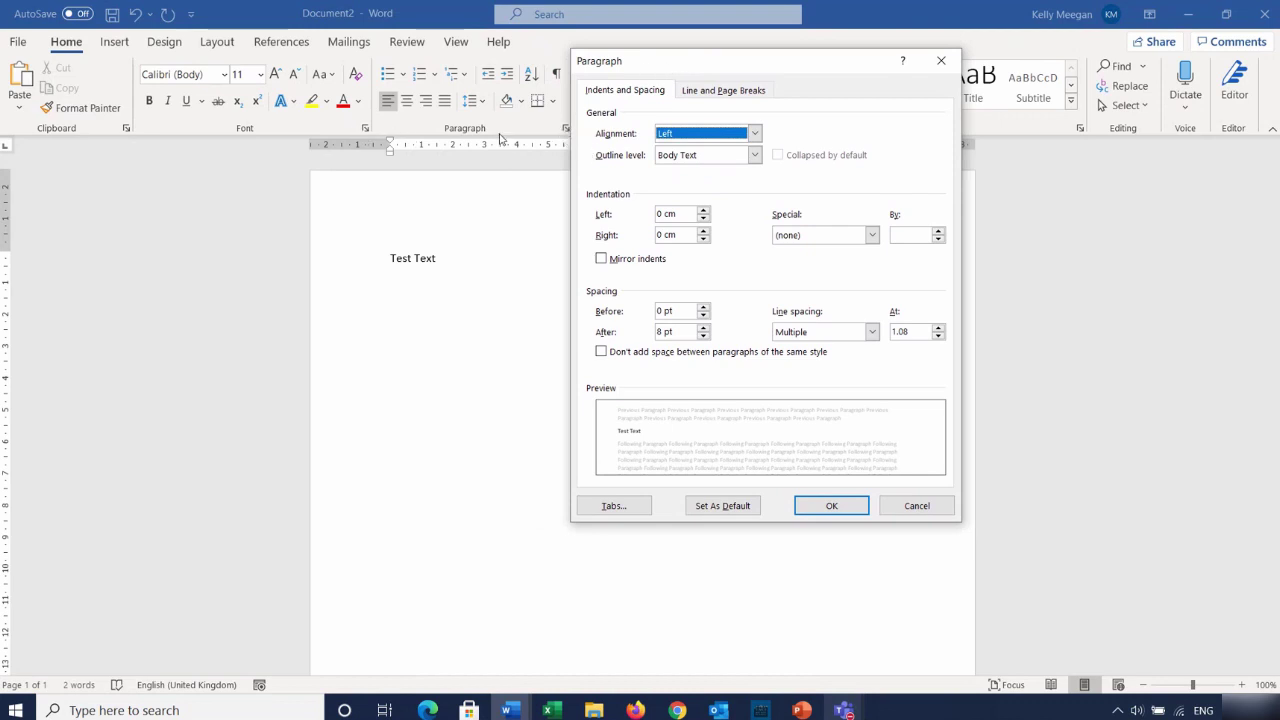
drag(658, 74, 625, 62)
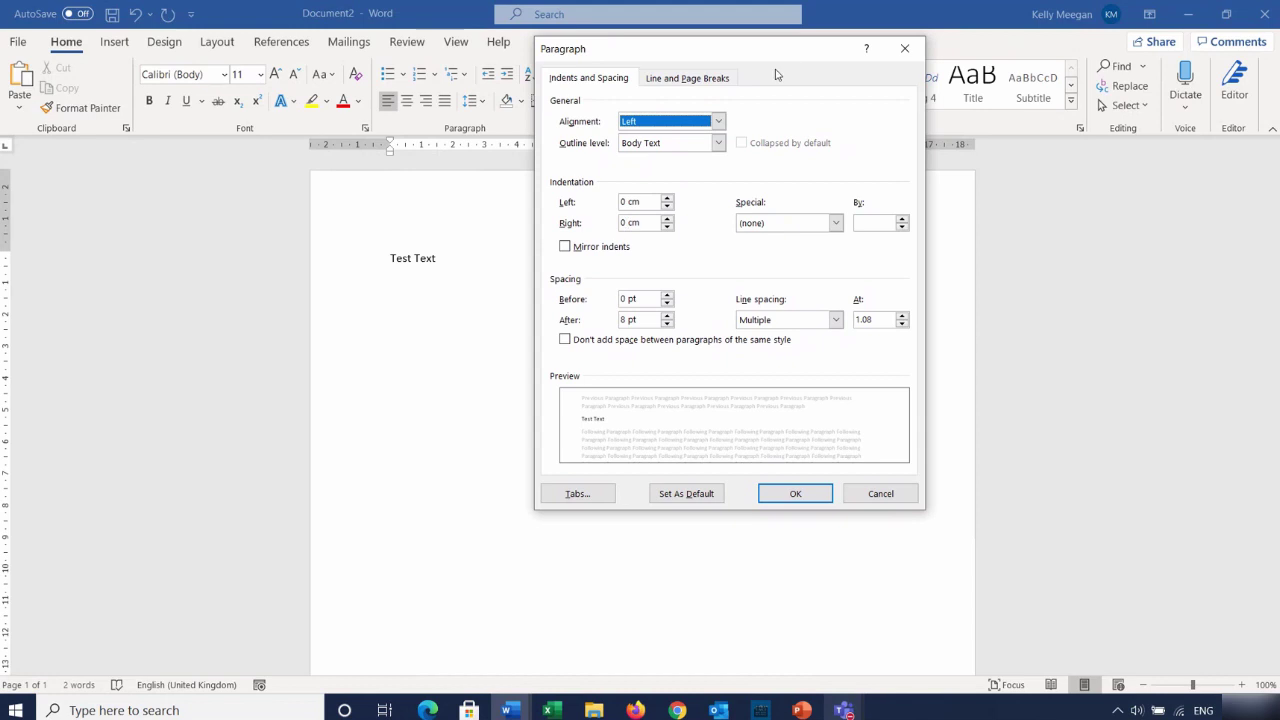
drag(783, 58, 735, 55)
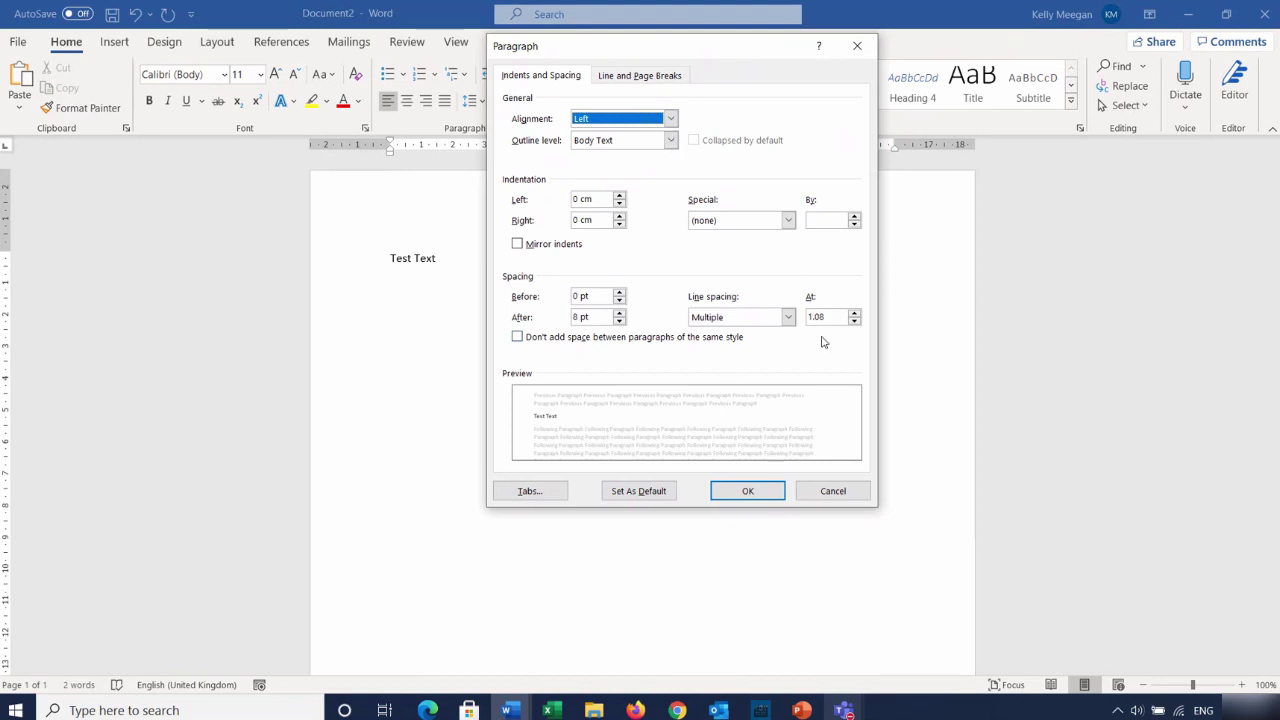
click(834, 492)
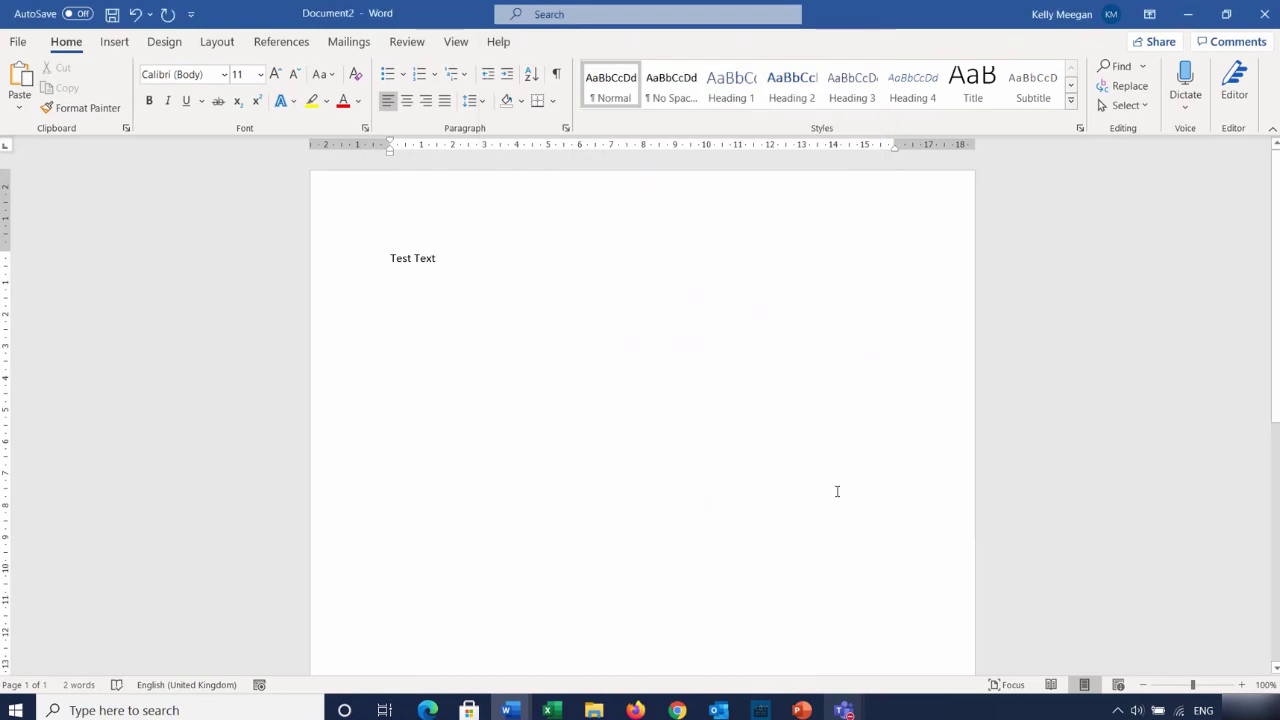
Switch back to Document1 and select the text from "Main Heading" through the third body paragraph
click(507, 710)
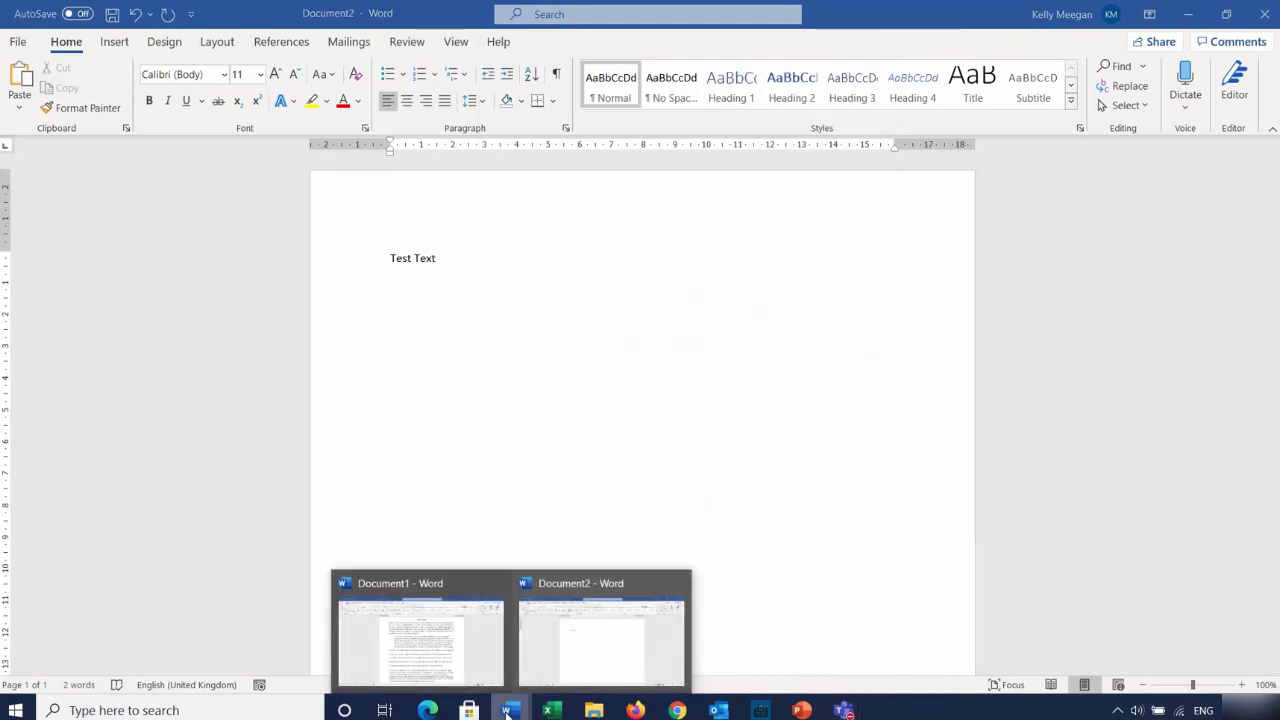
click(418, 645)
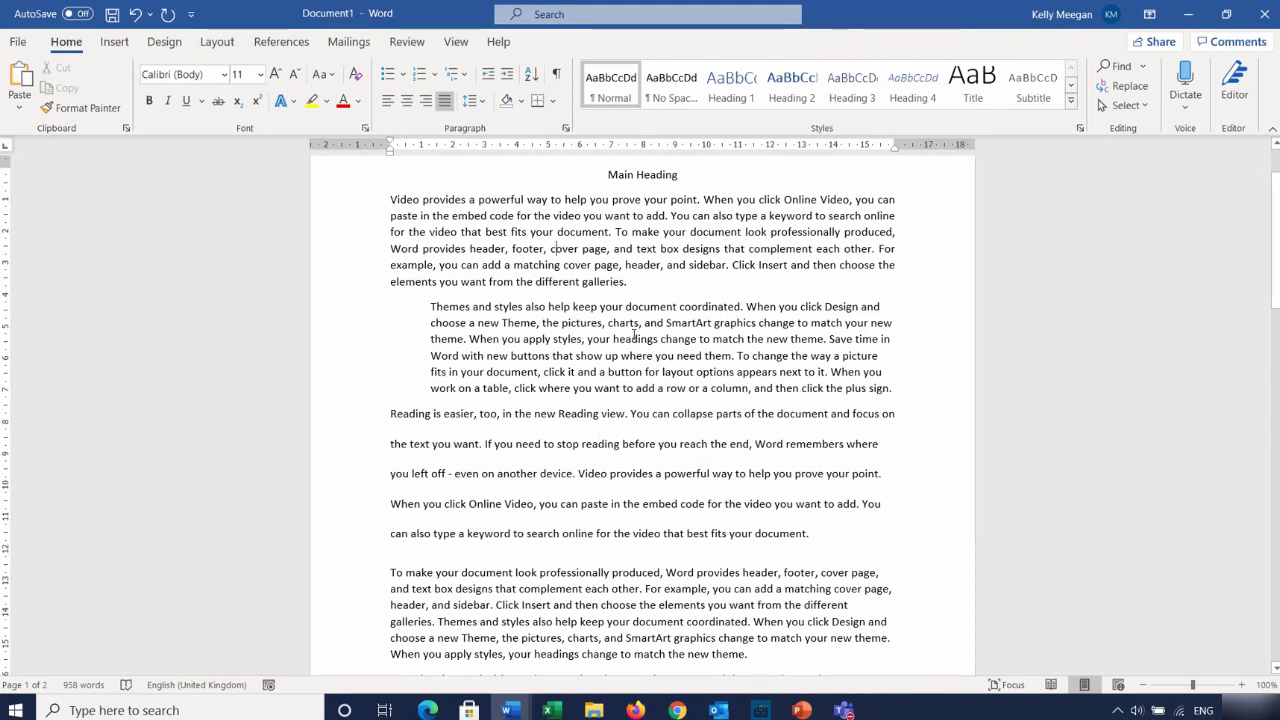
click(609, 175)
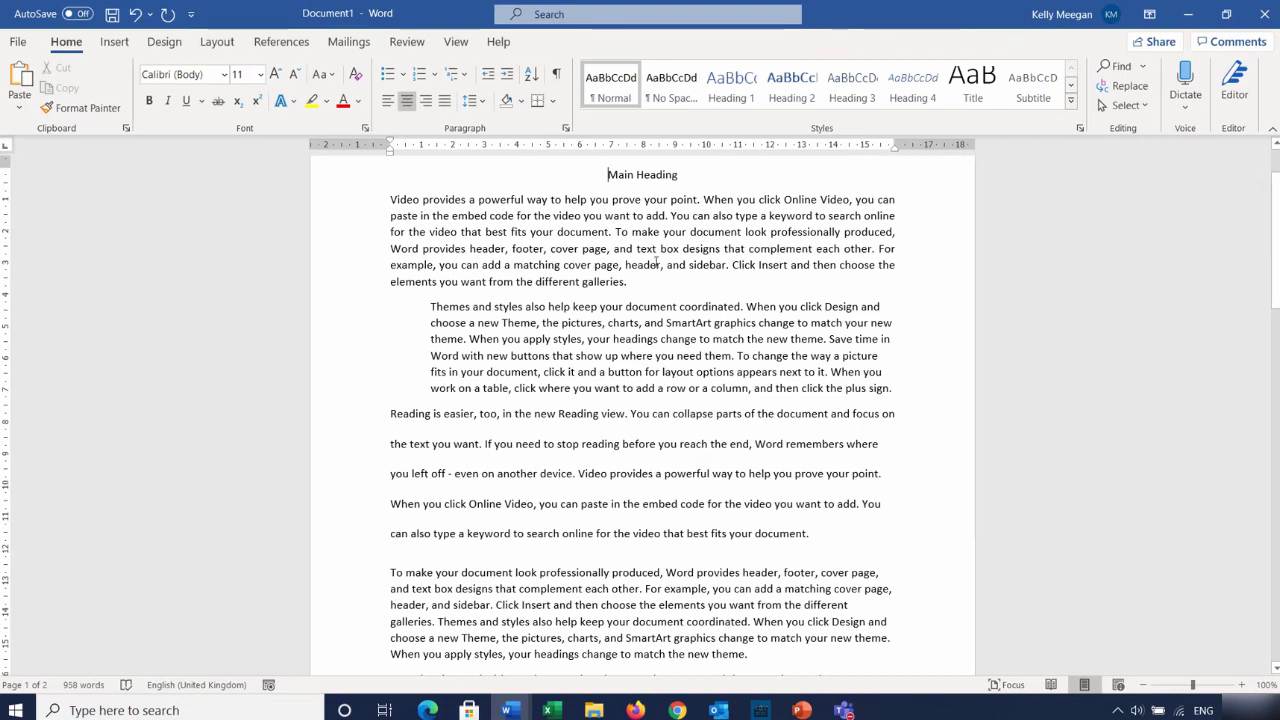
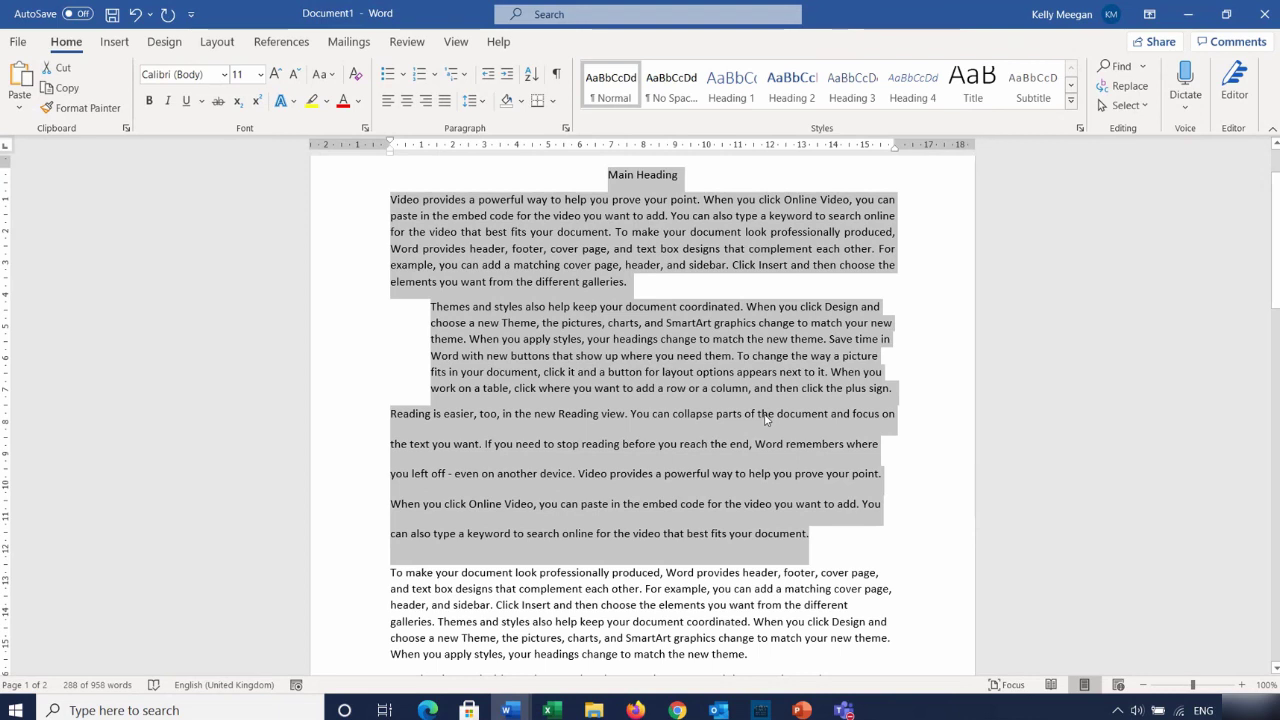
In the Paragraph settings for the selected text, set the alignment to Left and the left indent to 0
click(566, 131)
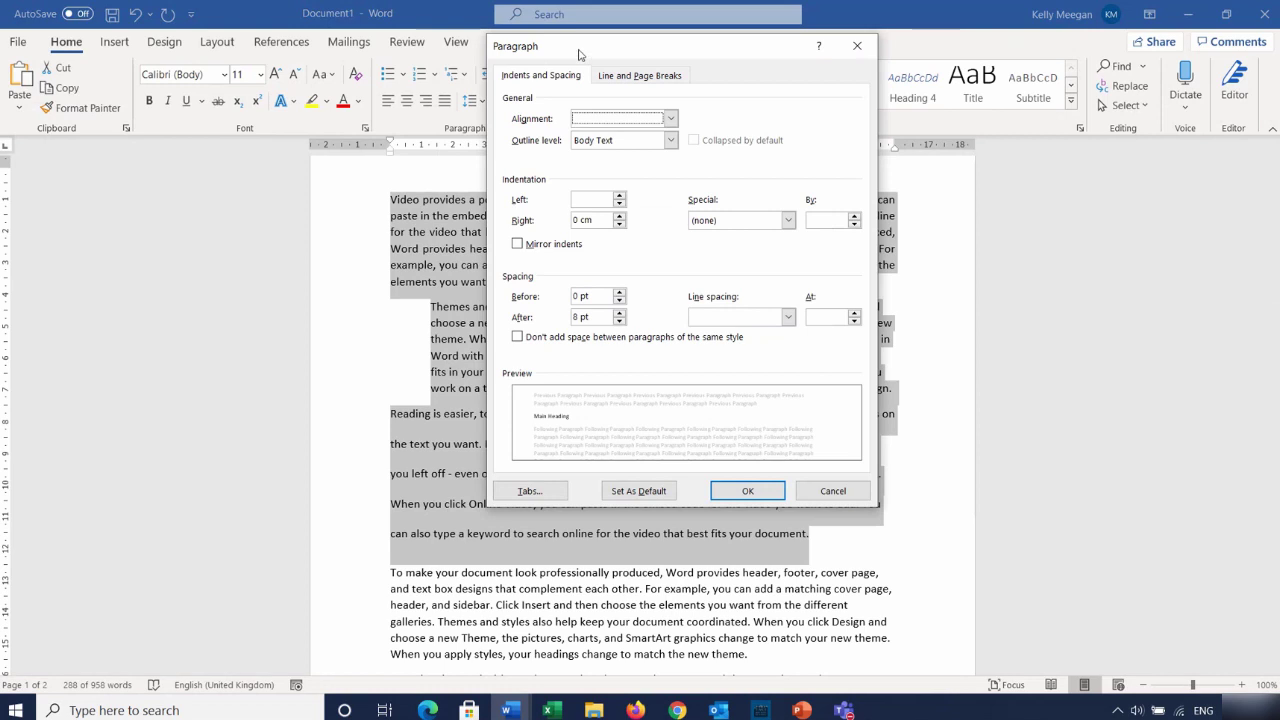
drag(582, 50, 631, 99)
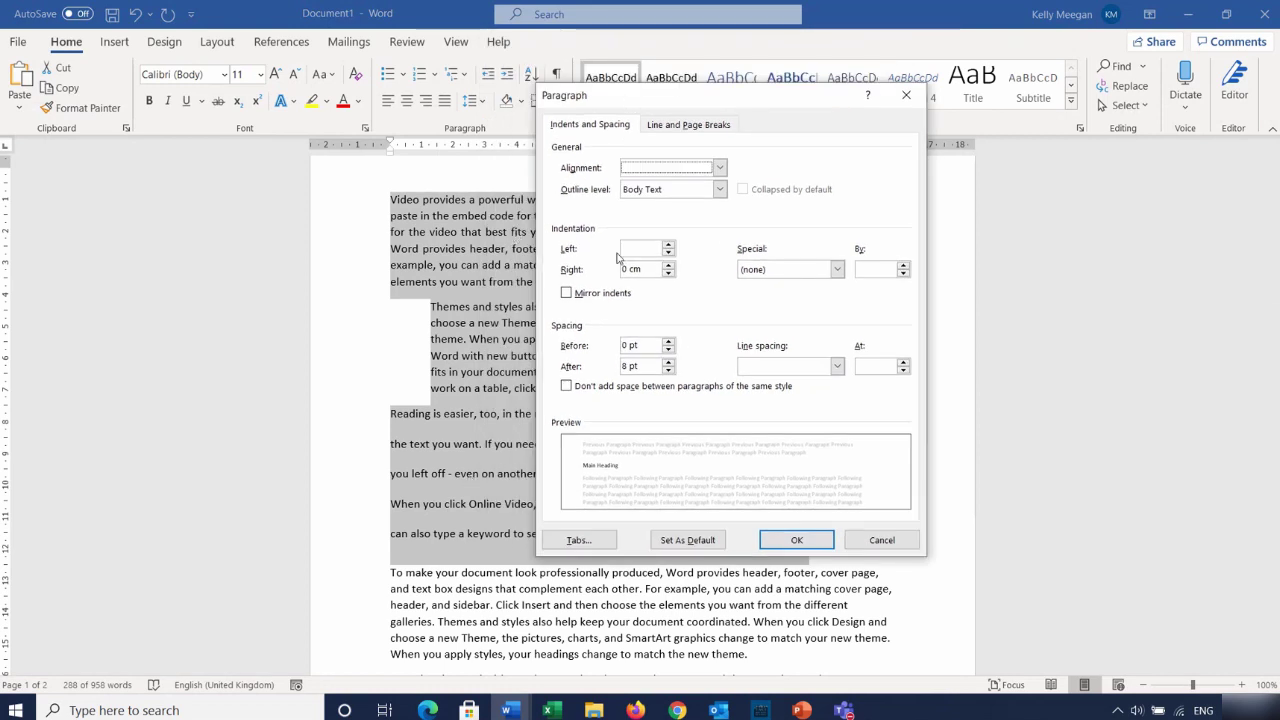
click(719, 167)
click(684, 183)
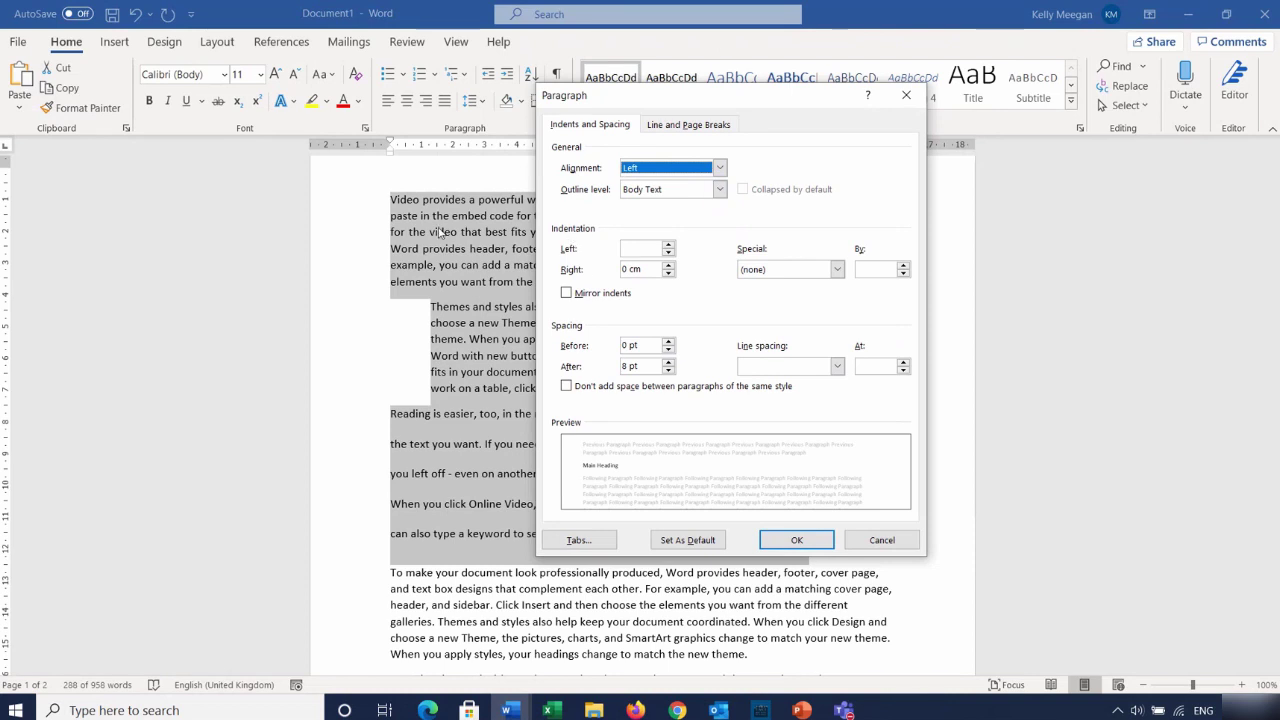
click(640, 249)
text(0)
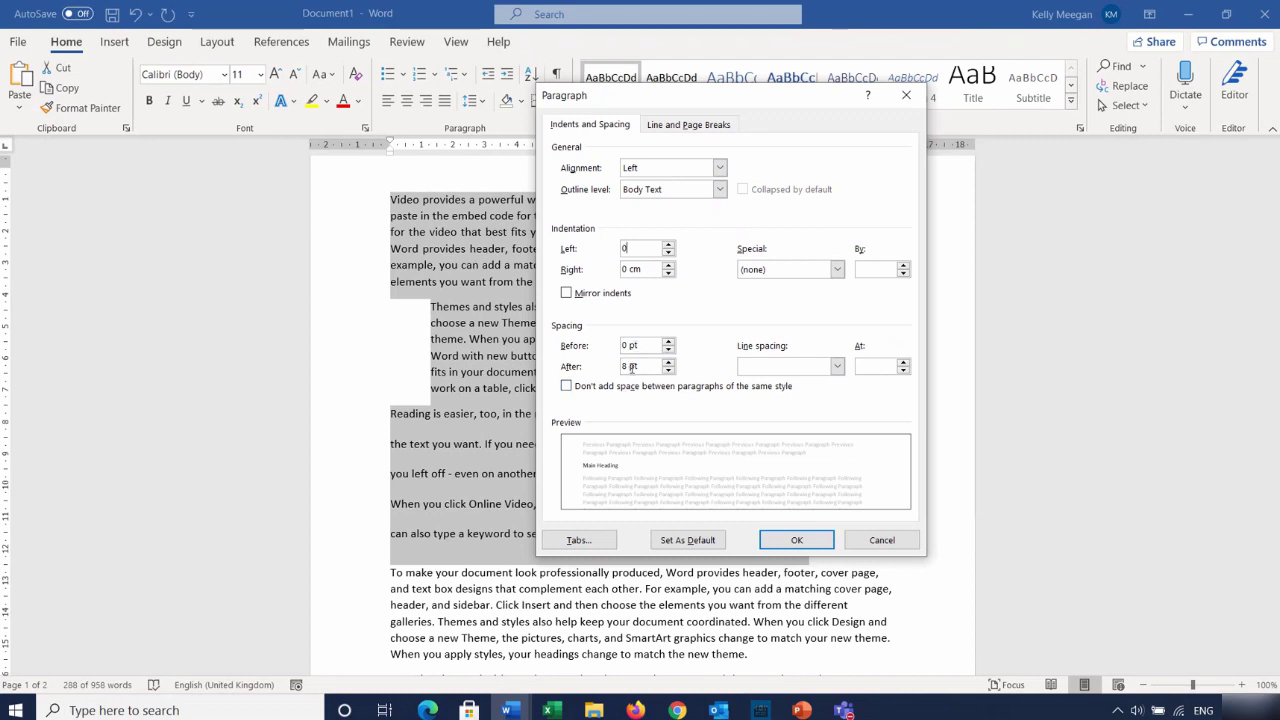
Set the line spacing to Multiple at 1.08, apply the paragraph settings to the selected text, and undo them
click(632, 367)
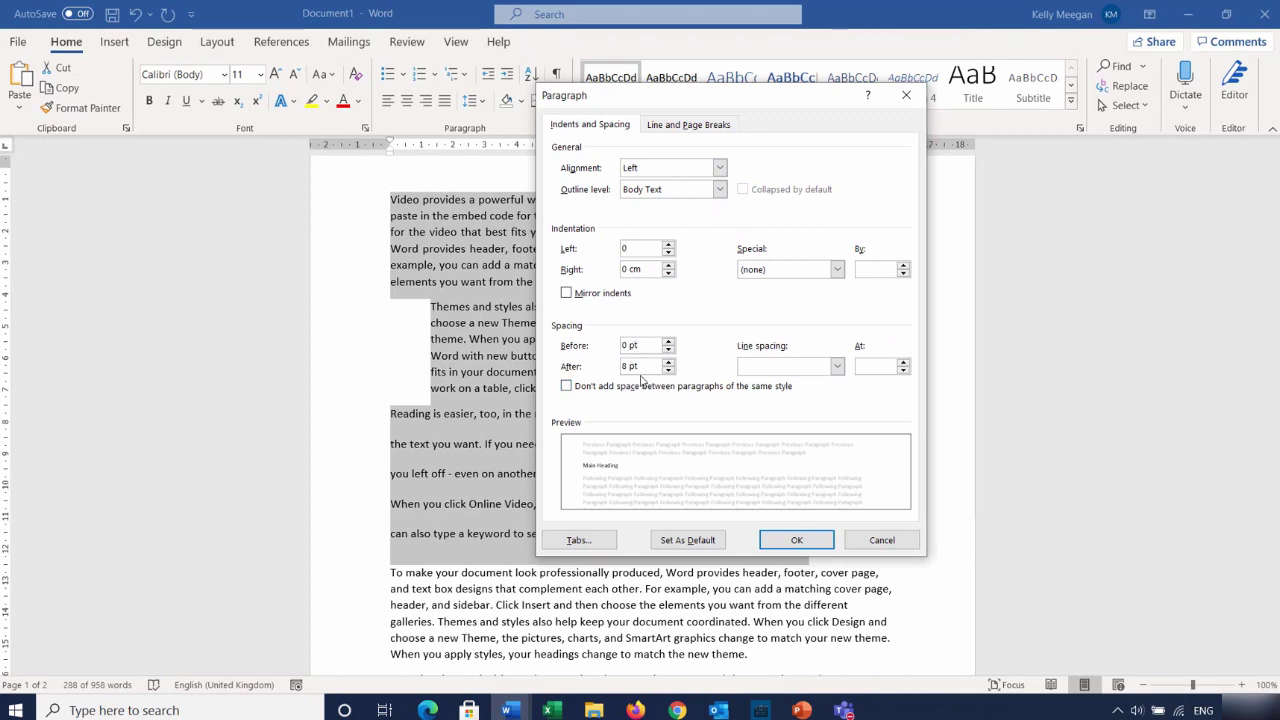
click(839, 369)
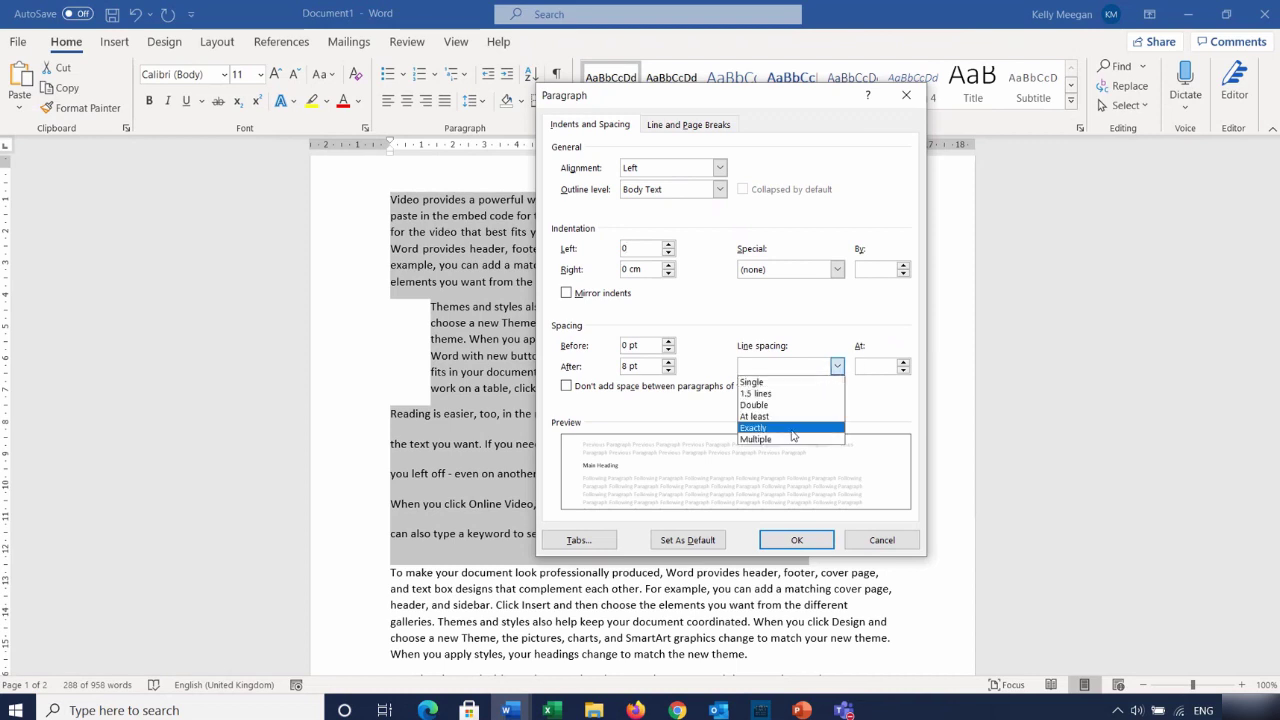
click(828, 437)
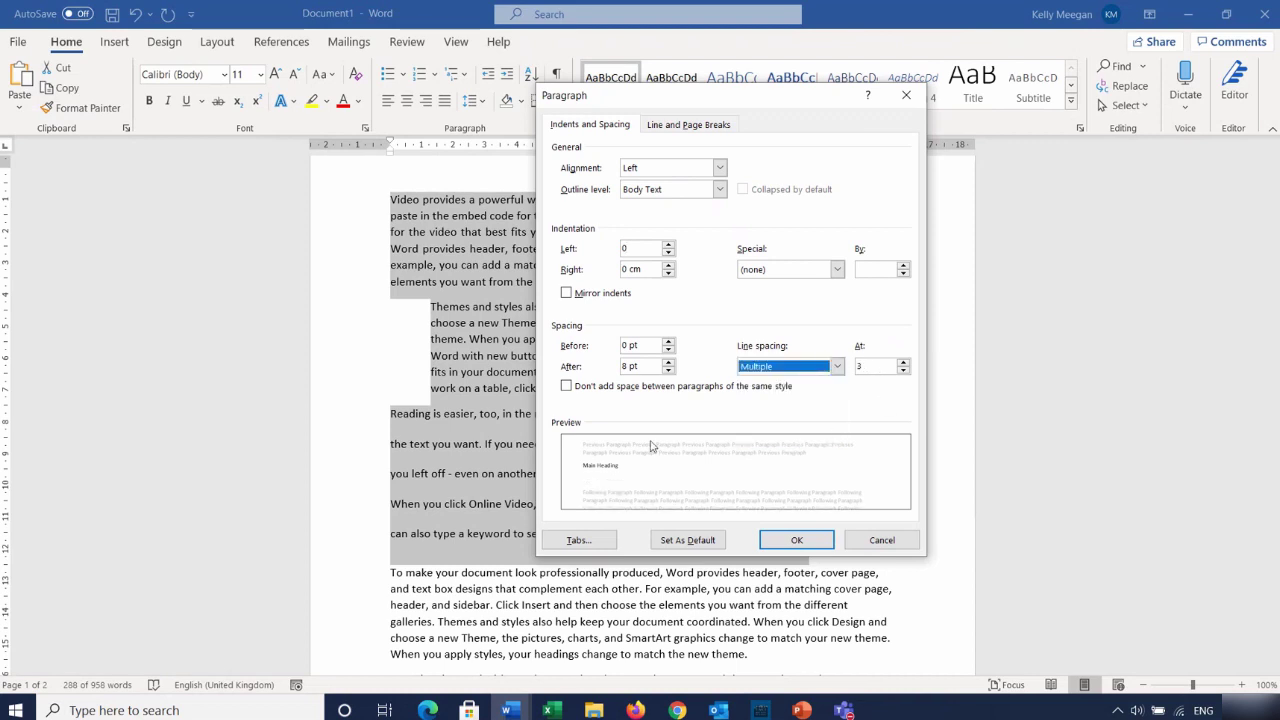
double_click(873, 366)
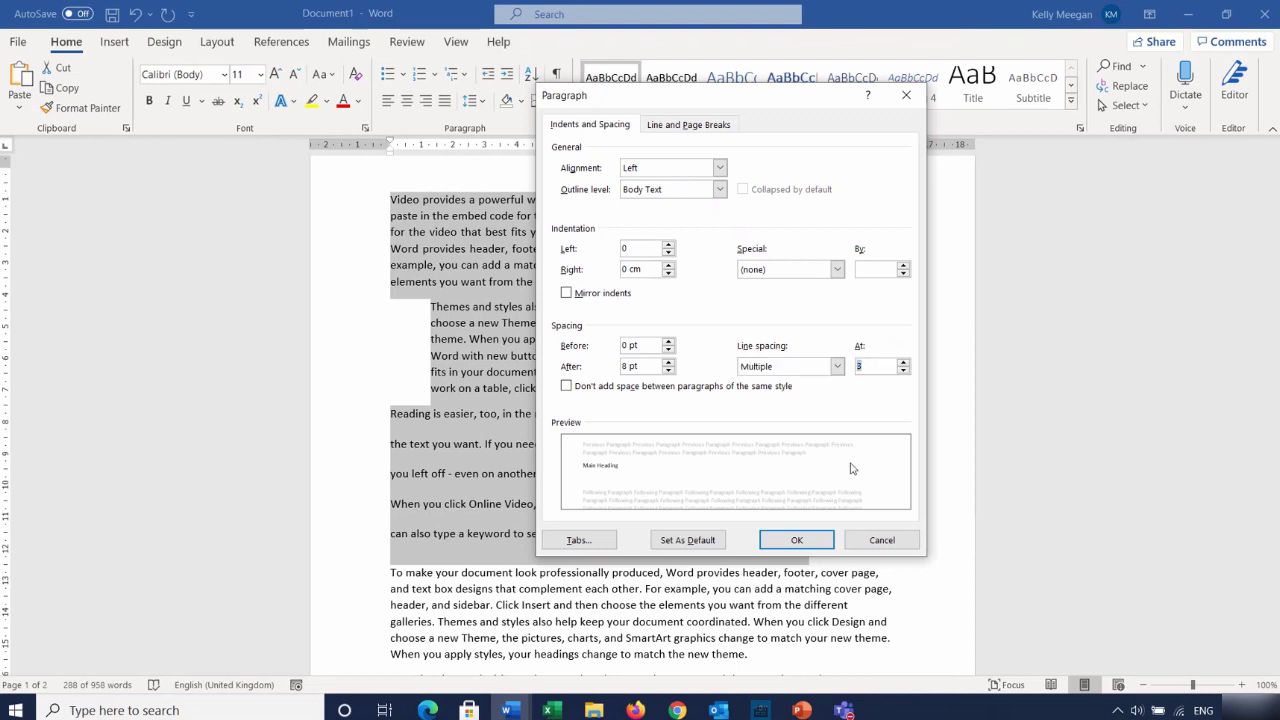
text(1.08)
click(805, 541)
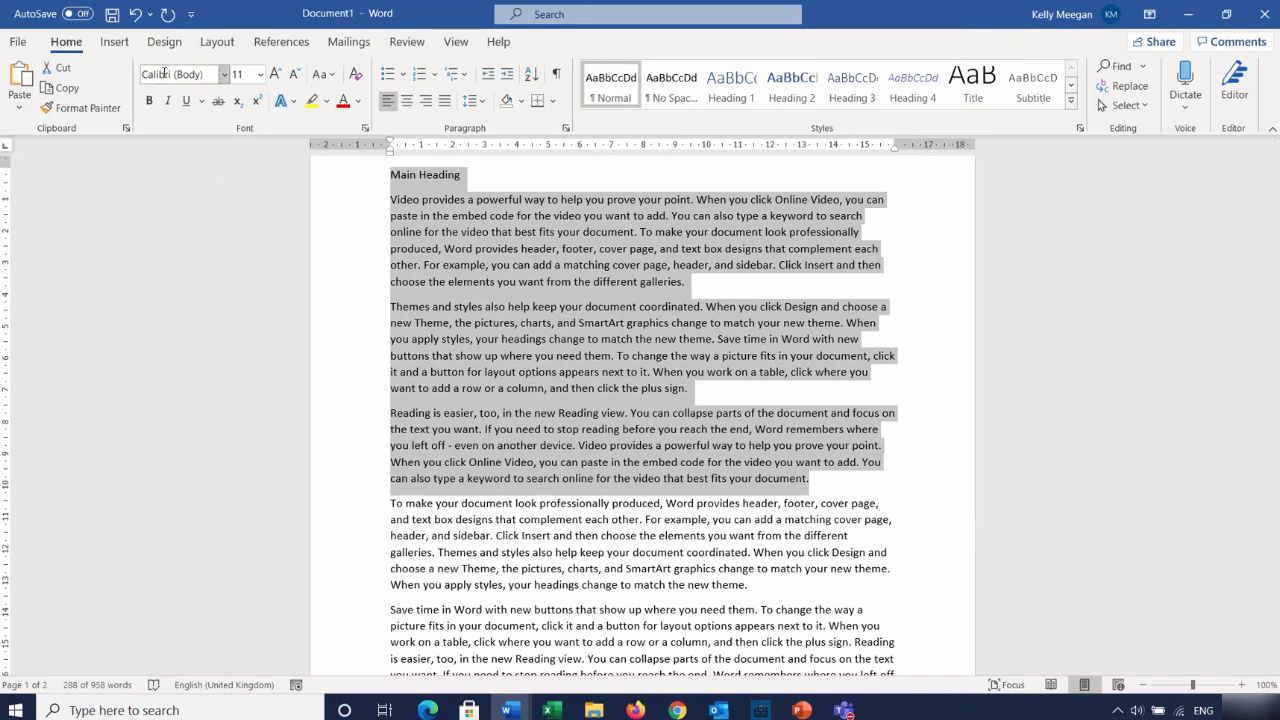
click(137, 14)
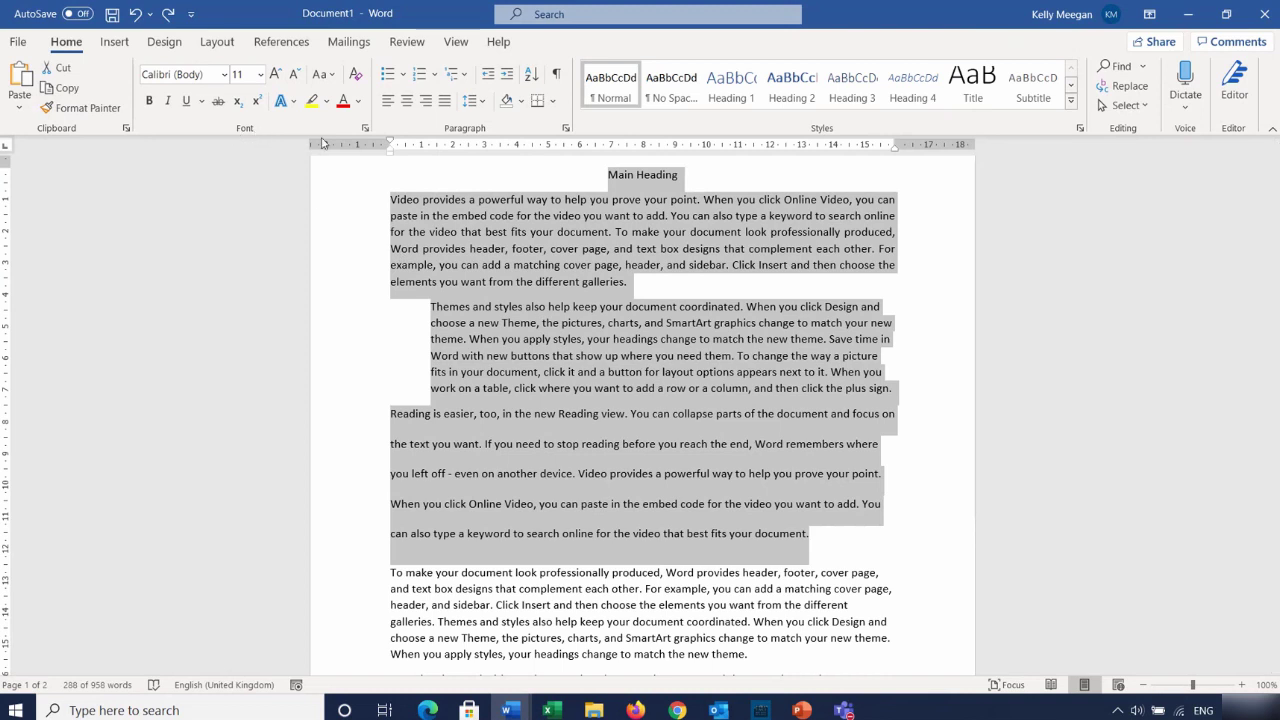
Clear all formatting from the selected heading and first three body paragraphs, and deselect the text
click(356, 76)
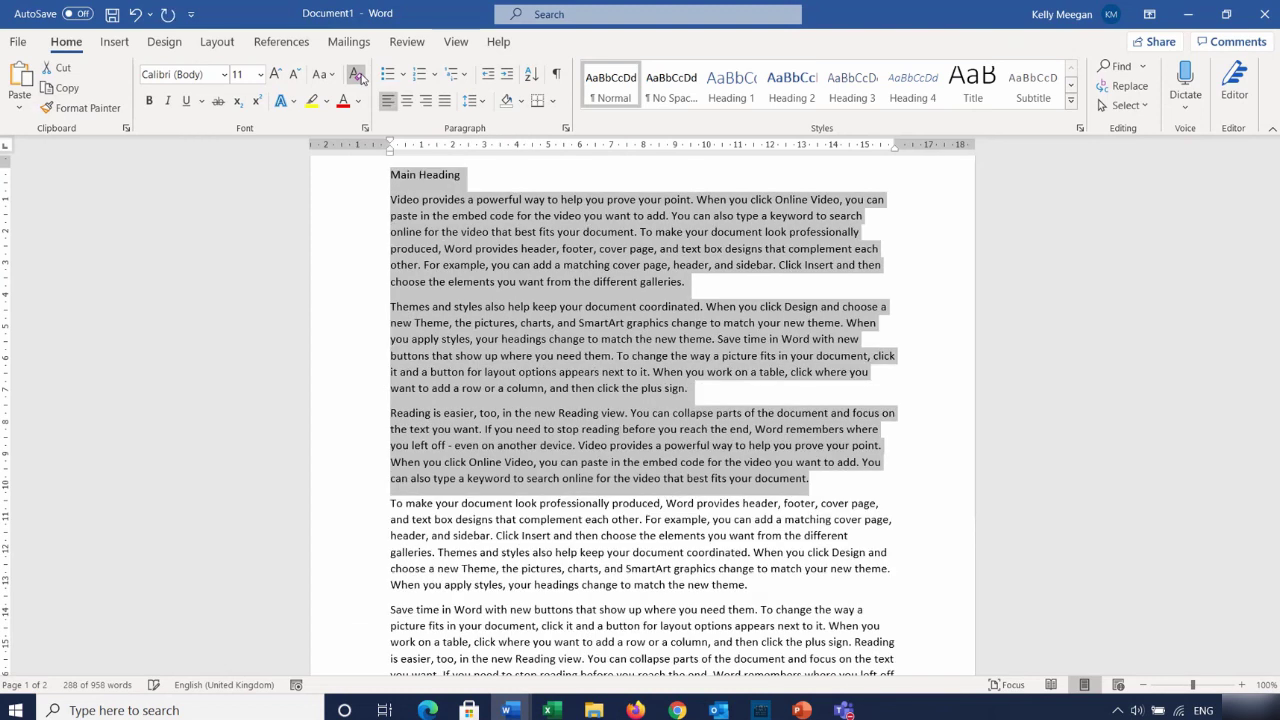
click(710, 290)
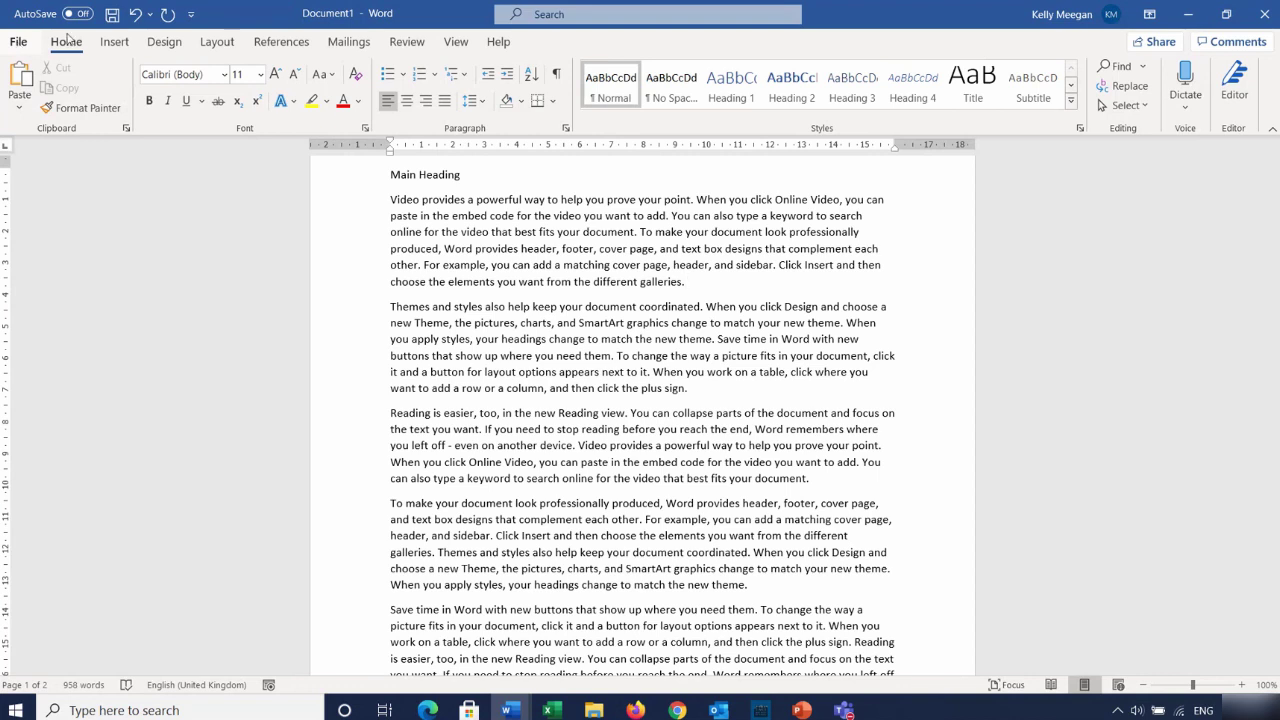
Add the New and Open commands to the Quick Access Toolbar
click(190, 14)
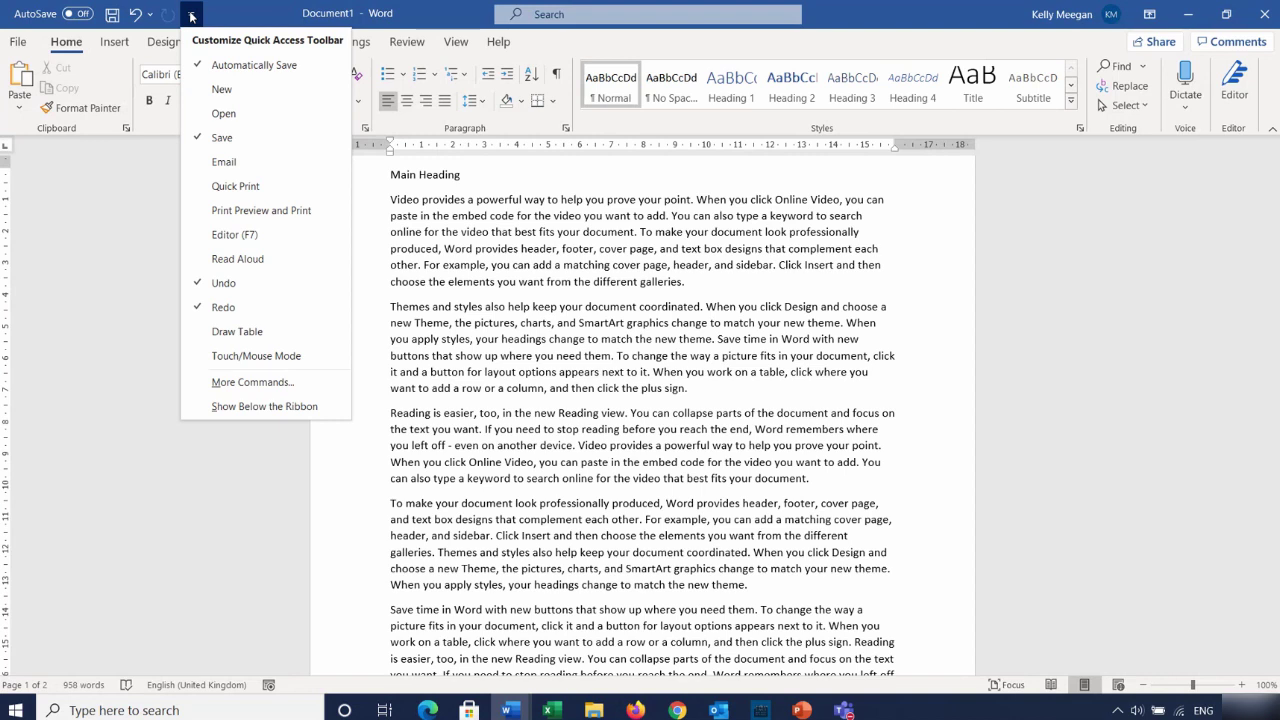
click(222, 90)
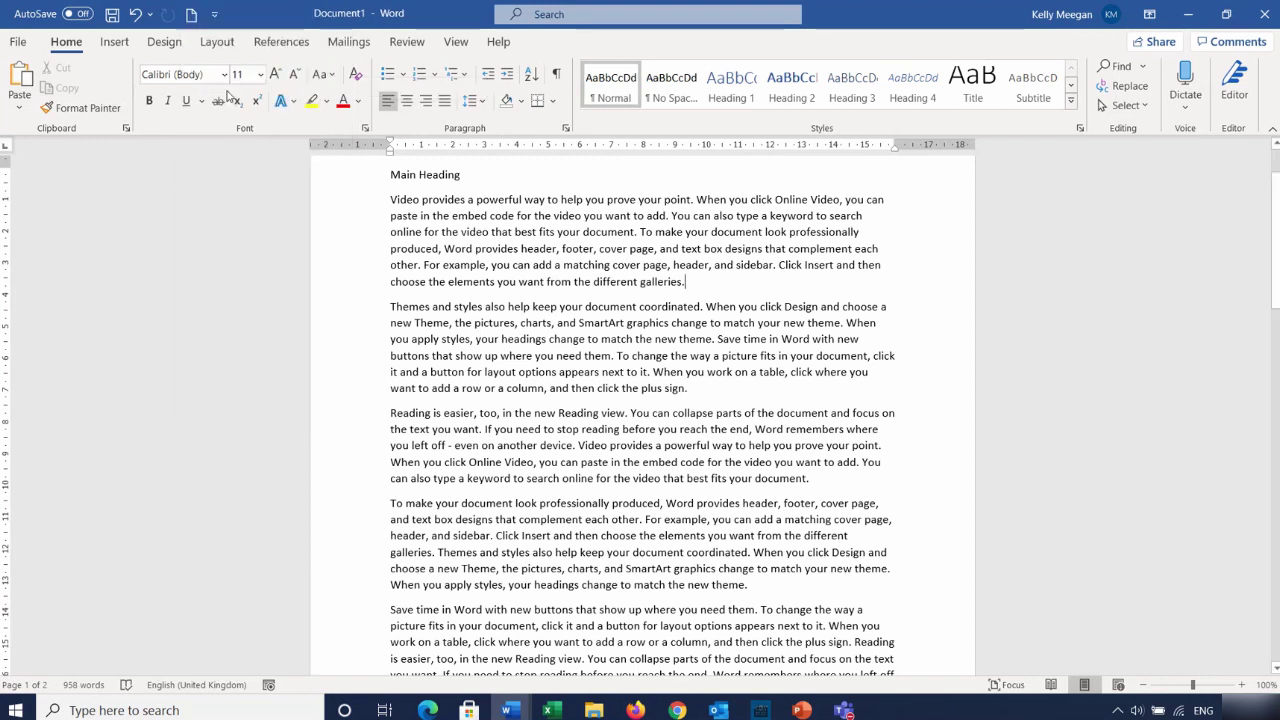
click(214, 14)
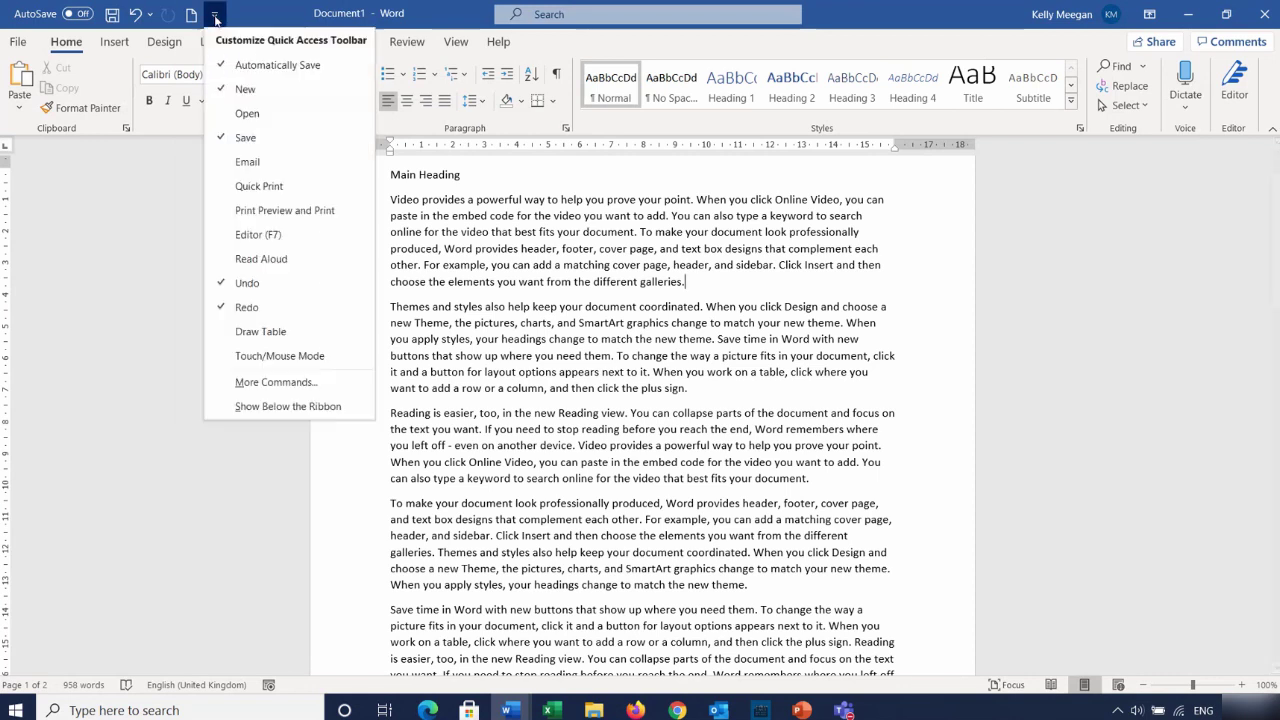
click(226, 115)
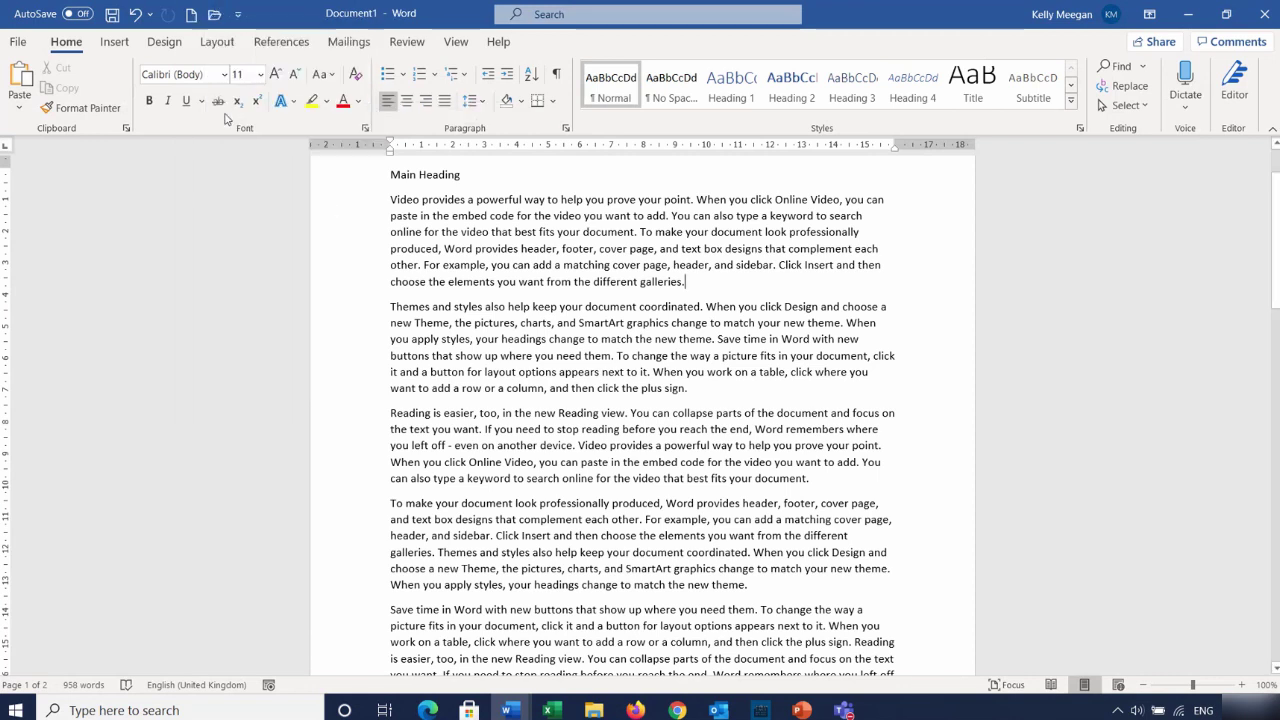
Add the Print Preview and Print command and the Email command to the Quick Access Toolbar
click(238, 15)
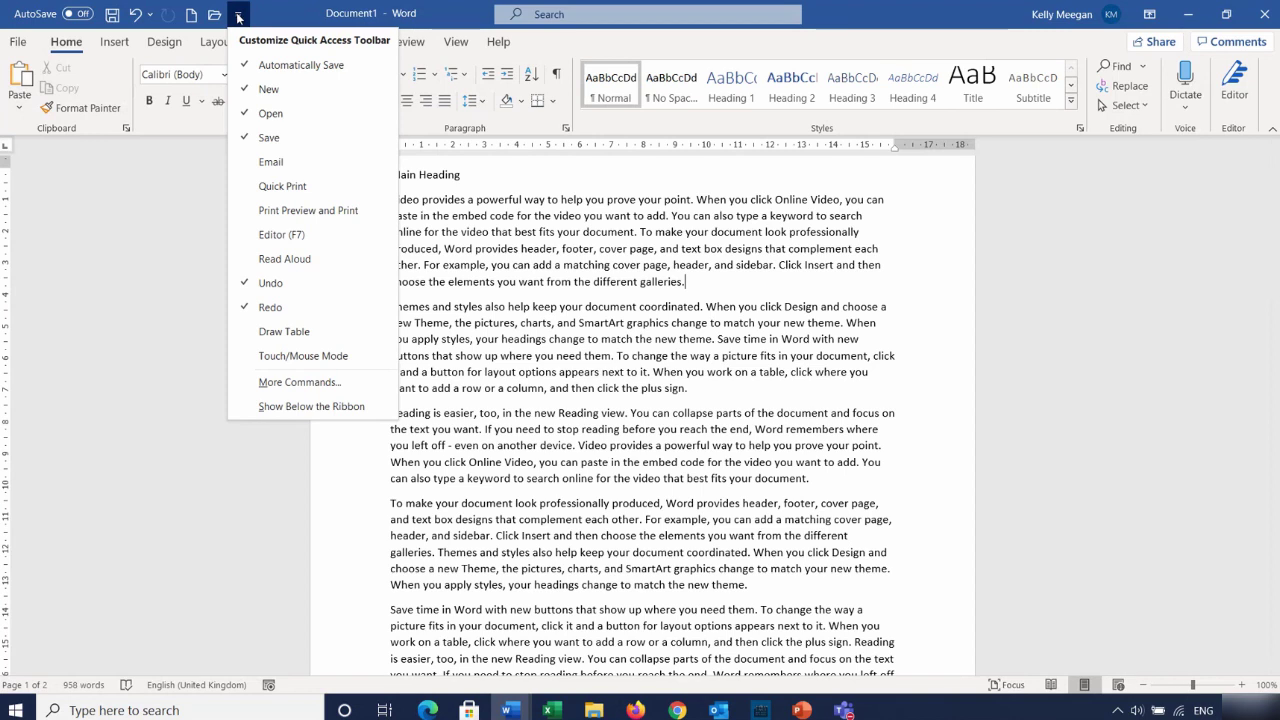
click(263, 213)
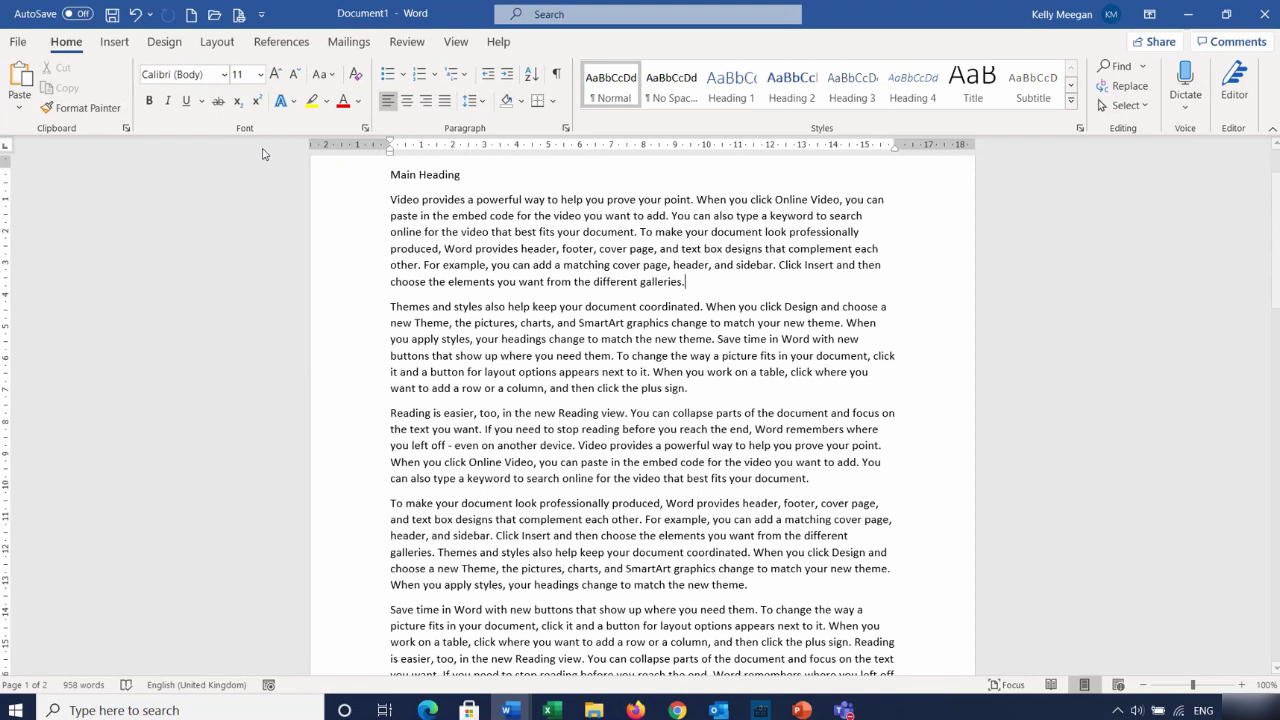
click(262, 17)
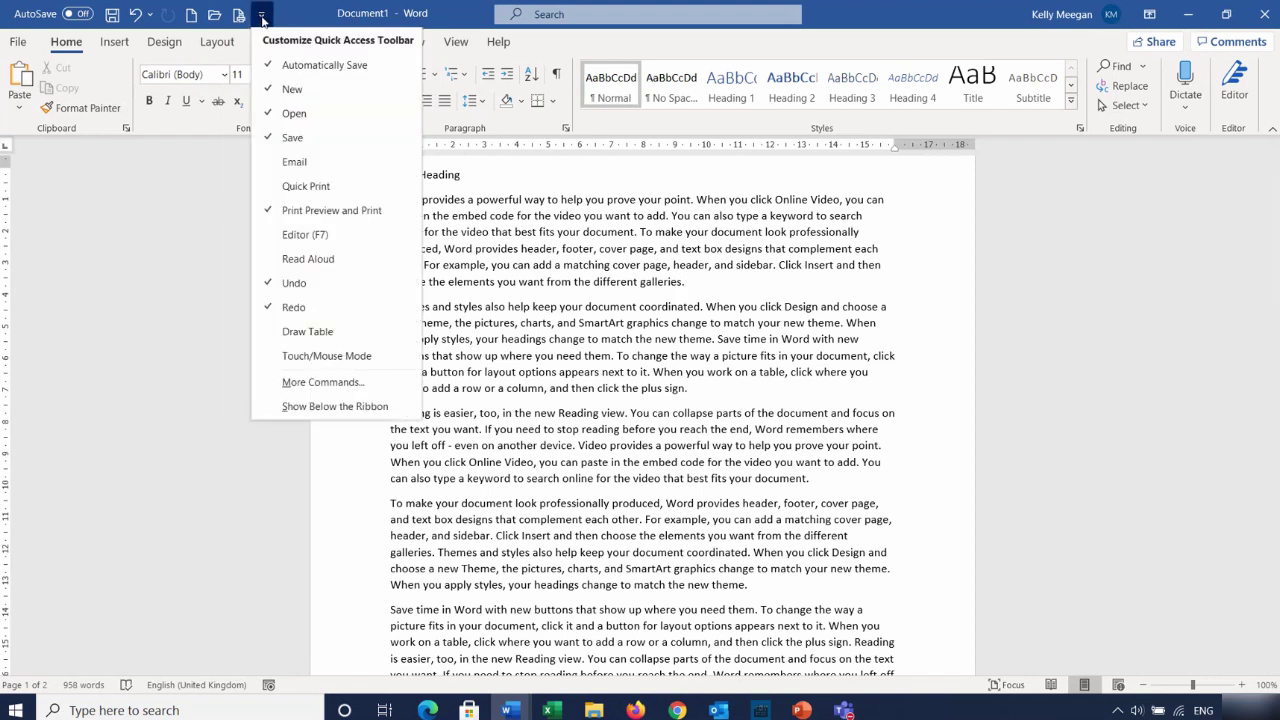
click(291, 163)
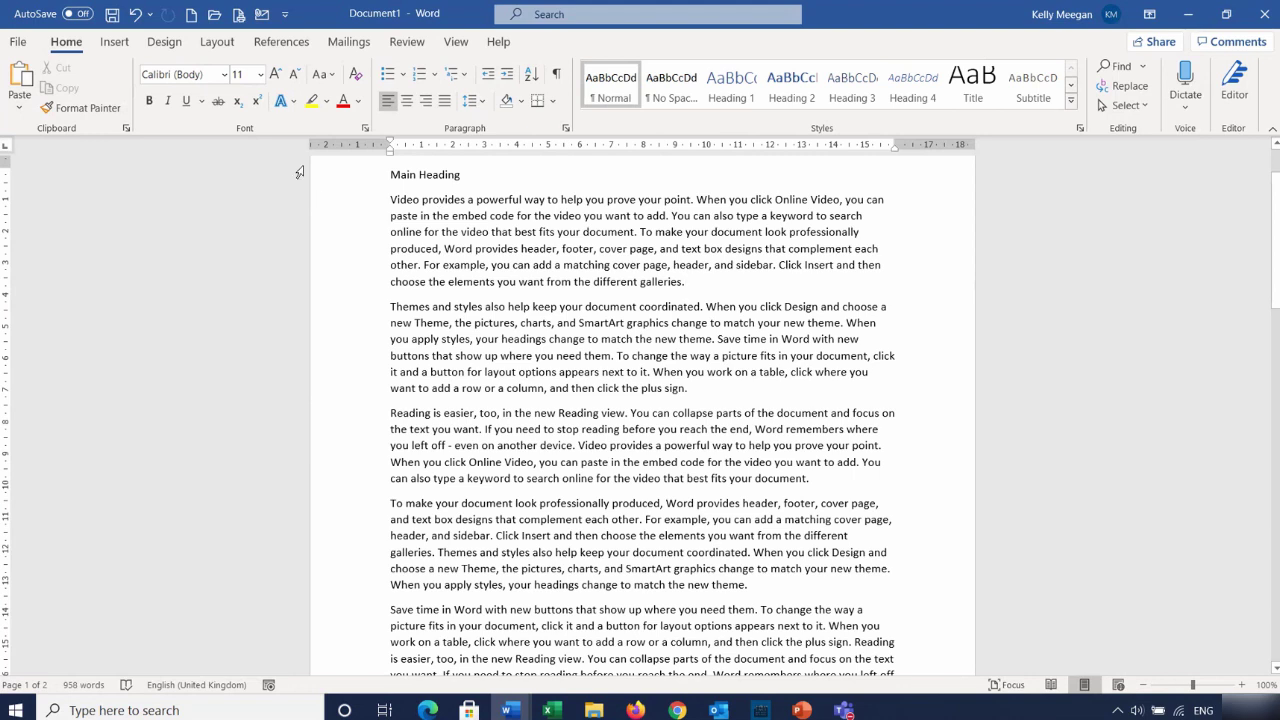
Add the Close File command from the File Tab command set to the Quick Access Toolbar list
click(286, 14)
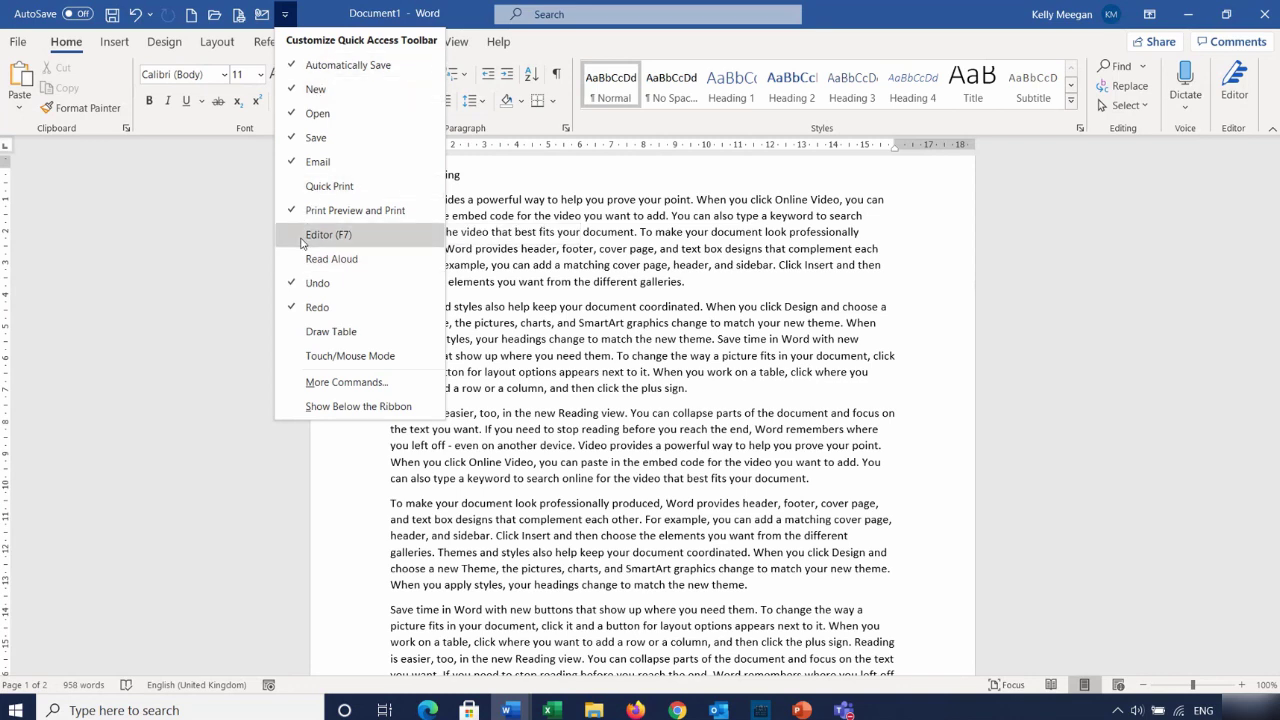
click(361, 385)
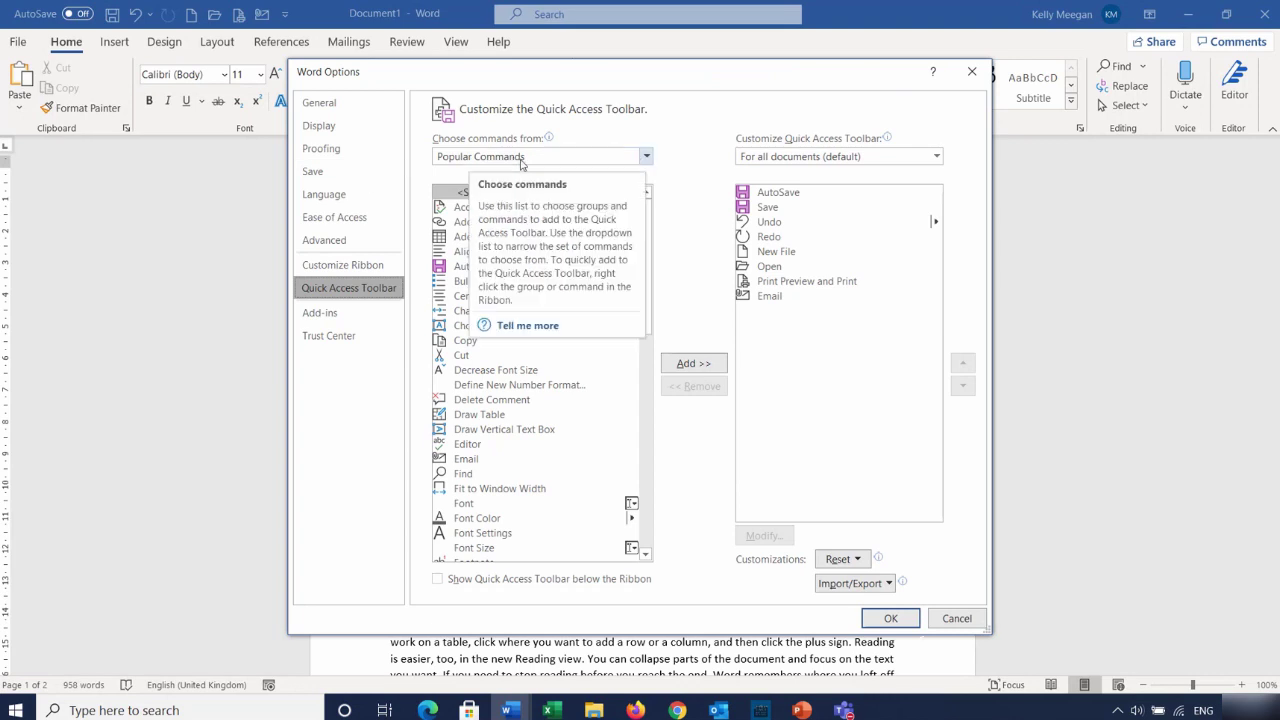
click(648, 158)
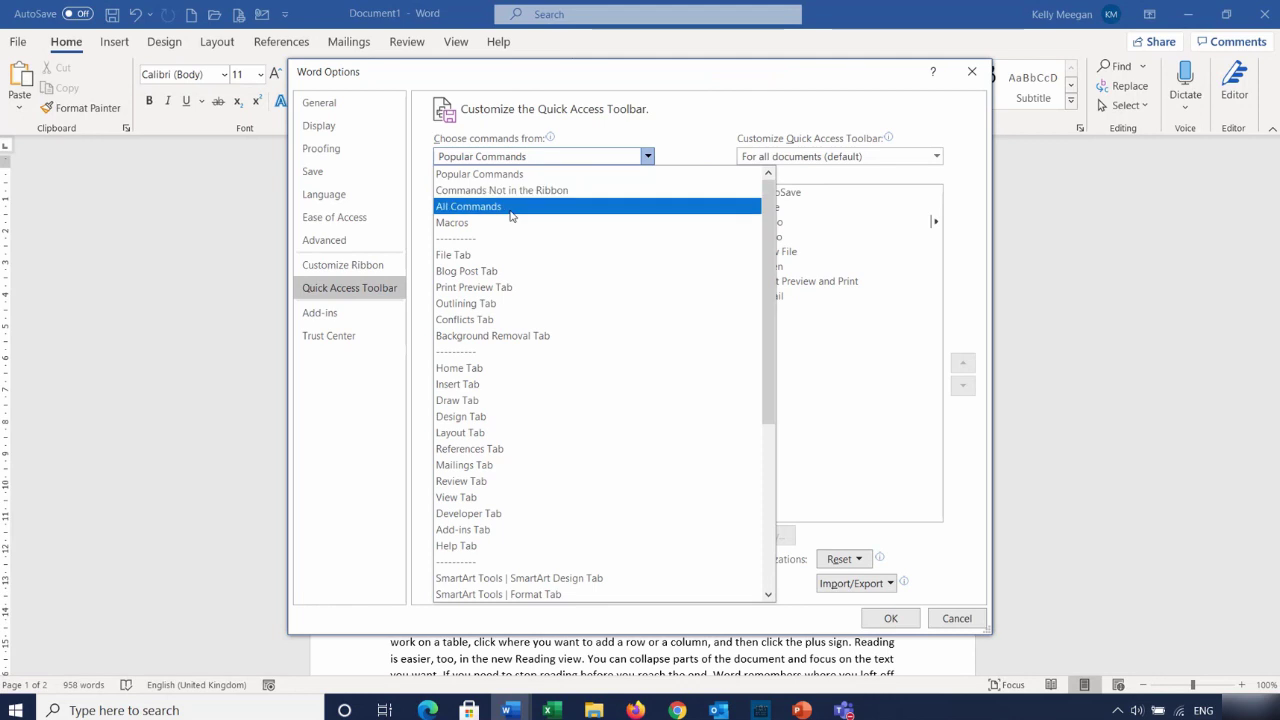
click(451, 256)
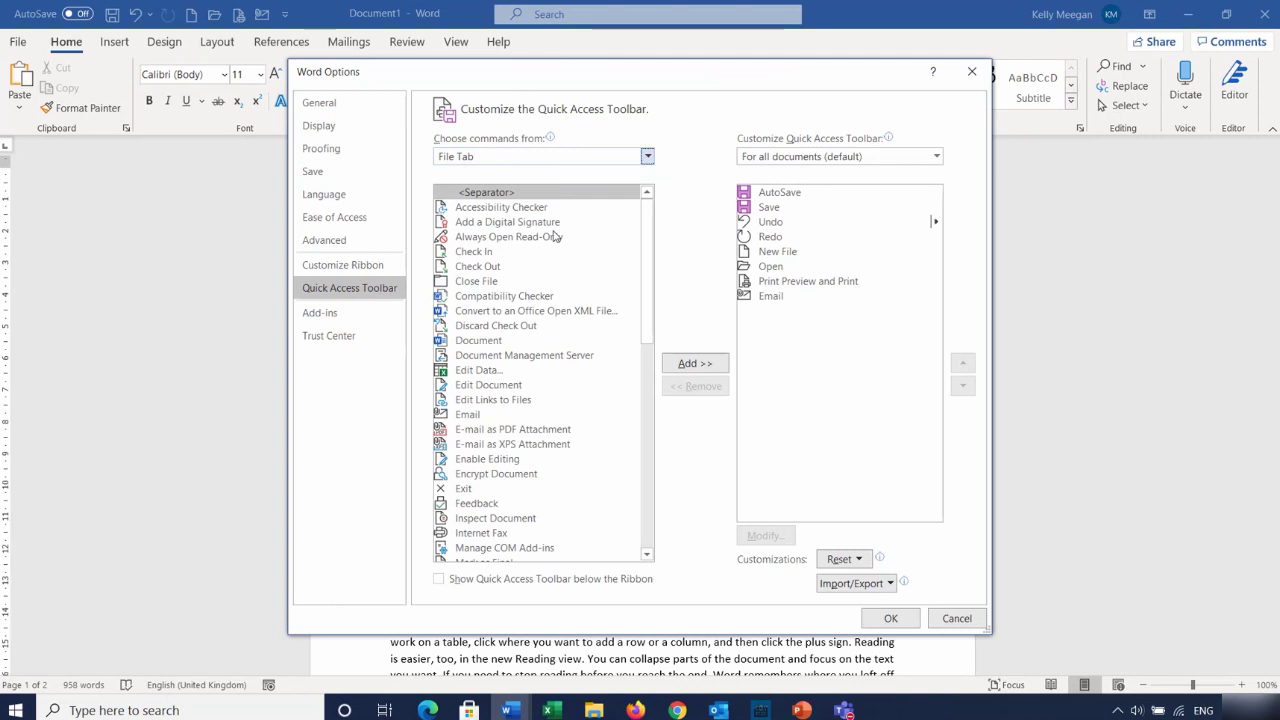
click(465, 283)
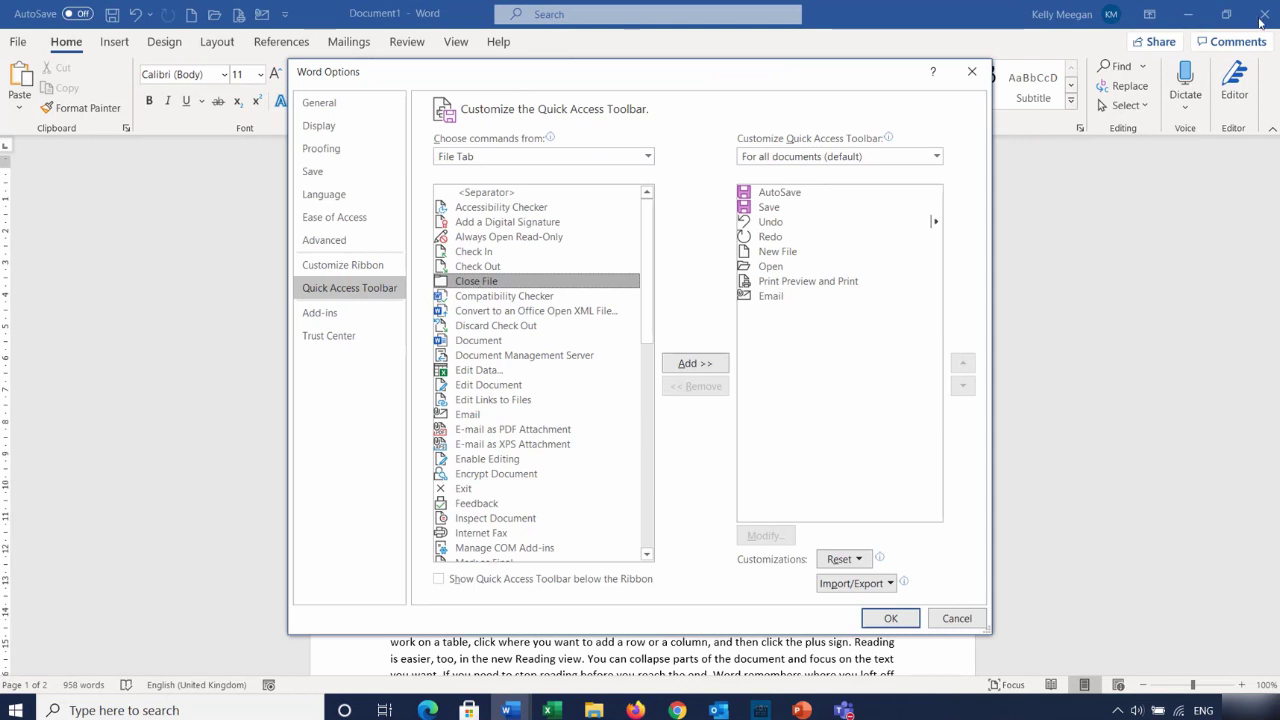
click(695, 364)
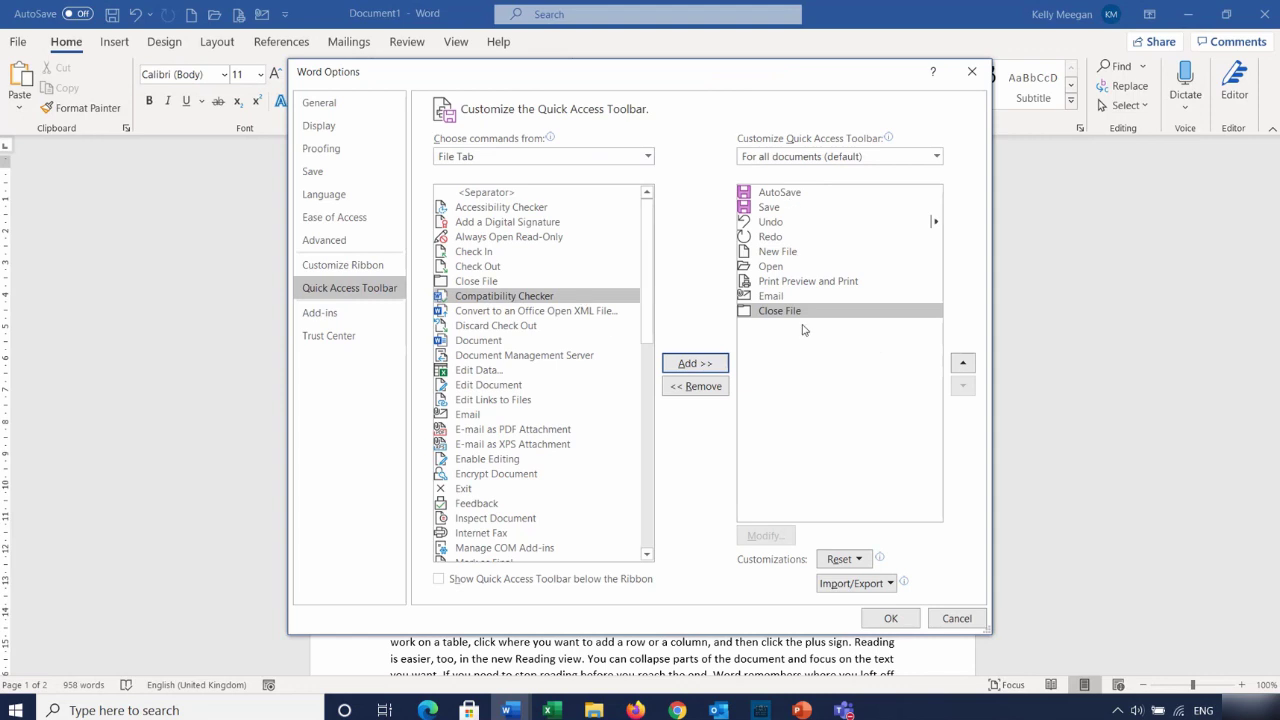
Move Close File up four places in the toolbar order, return it to the last position, and apply the customisation
click(962, 363)
click(962, 363)
click(962, 363)
click(962, 363)
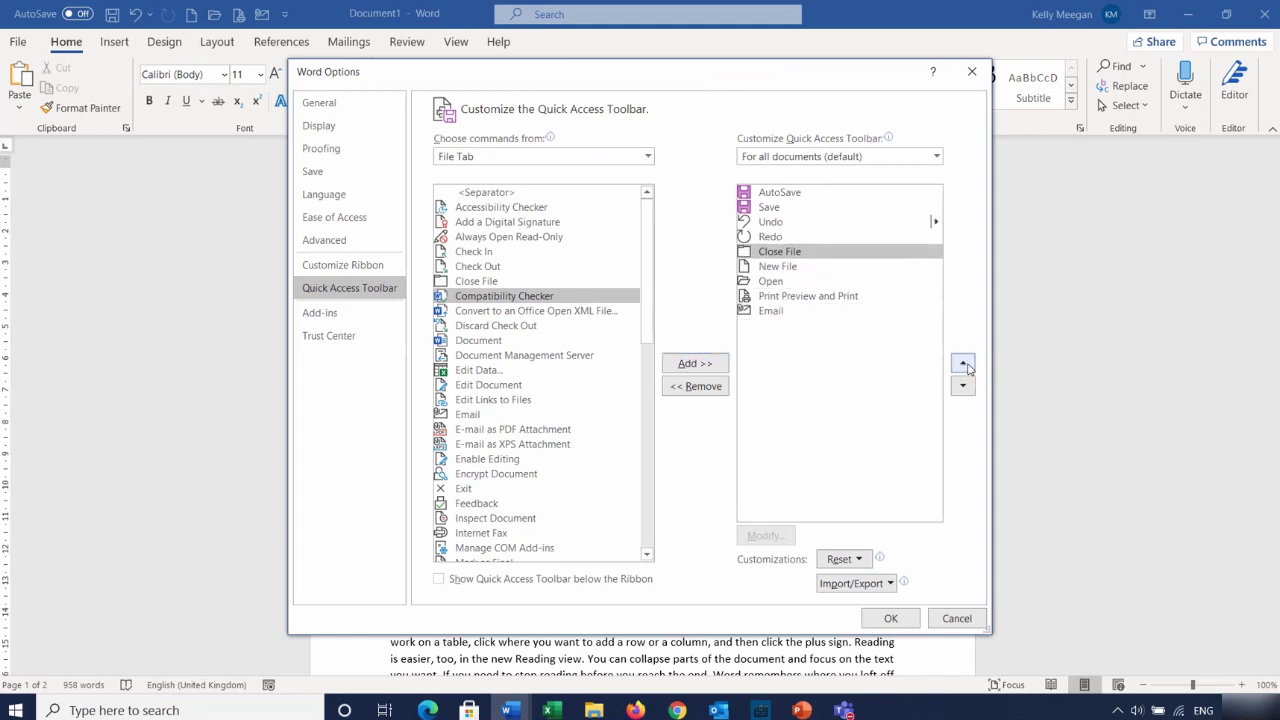
click(962, 386)
click(962, 386)
click(962, 386)
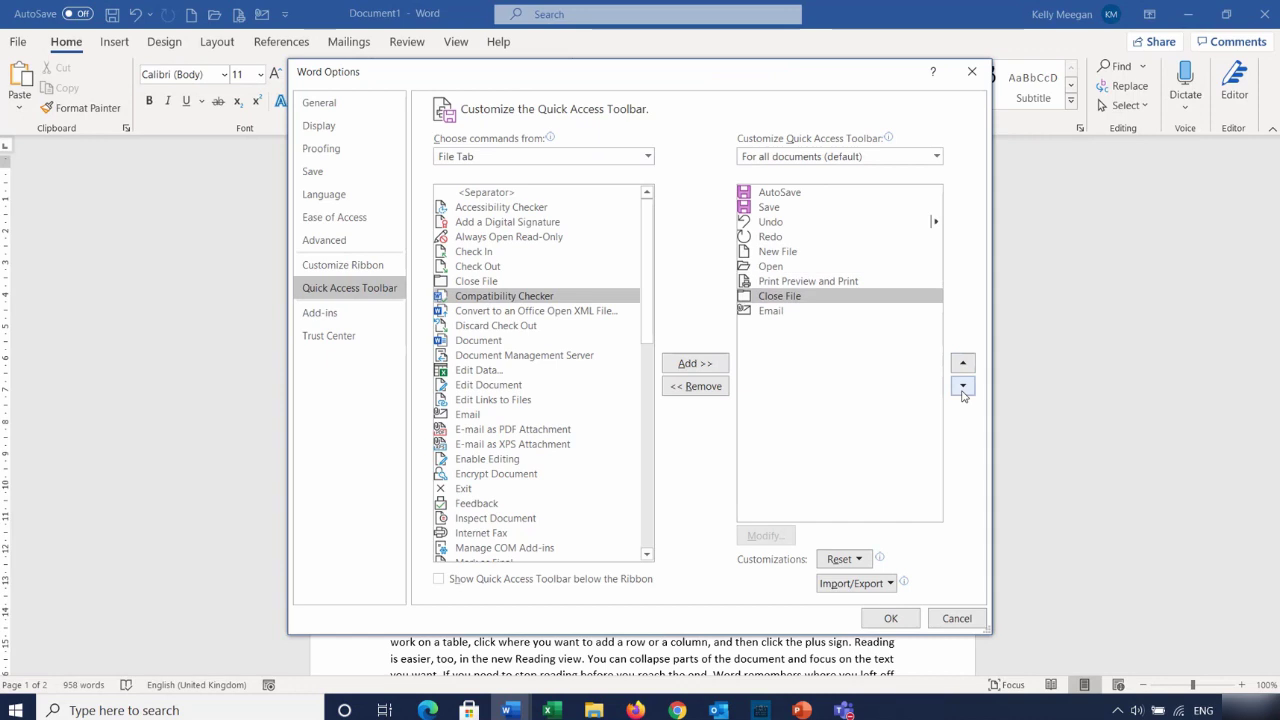
click(962, 386)
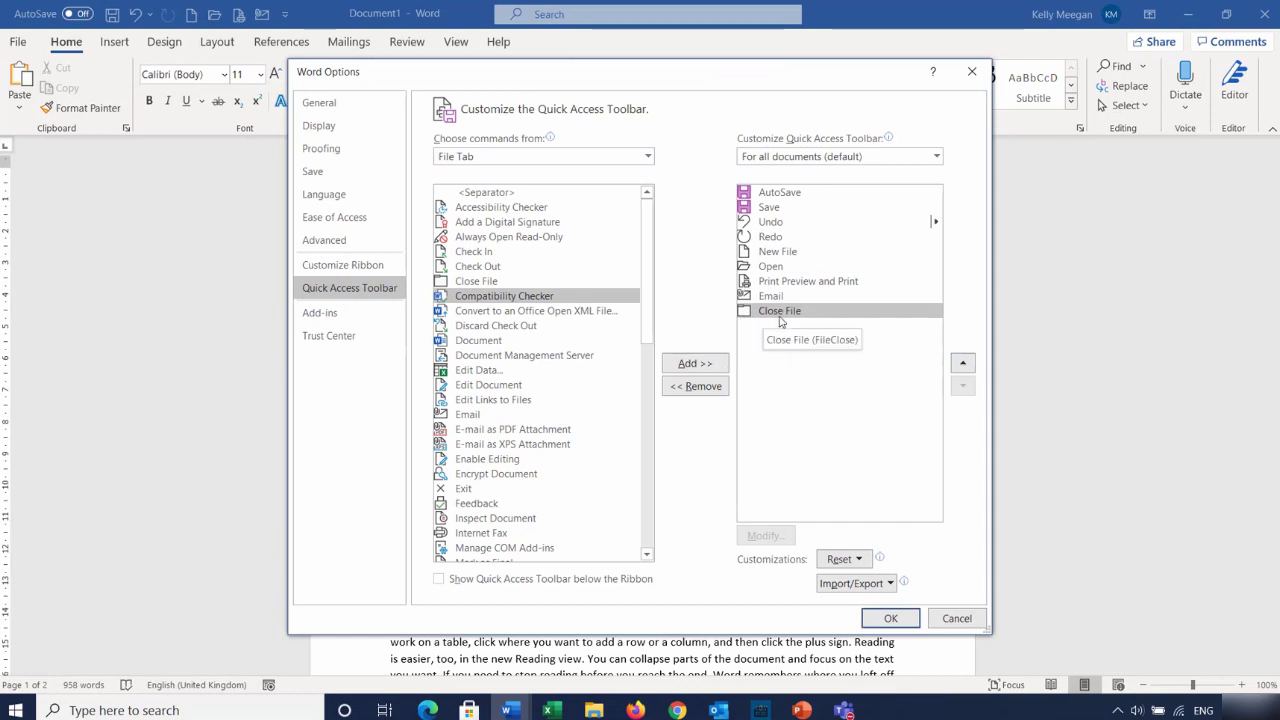
click(885, 620)
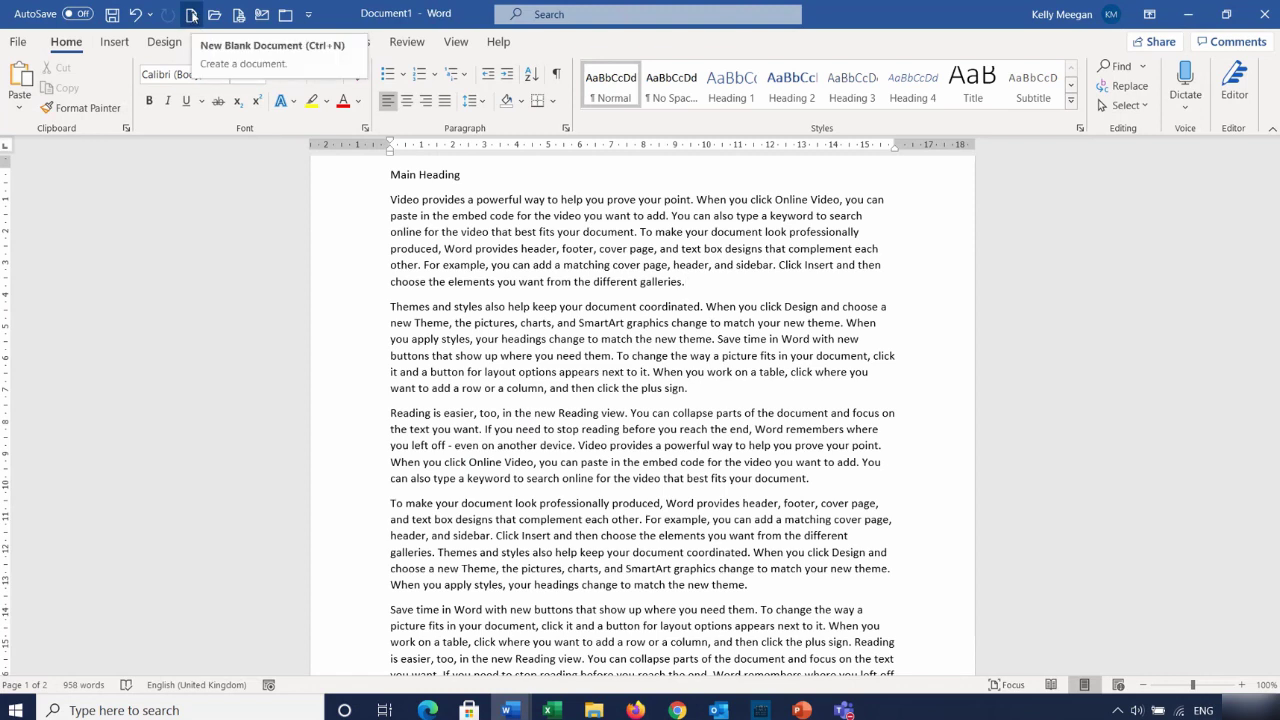
Create a new blank document and switch back to Document1
click(191, 16)
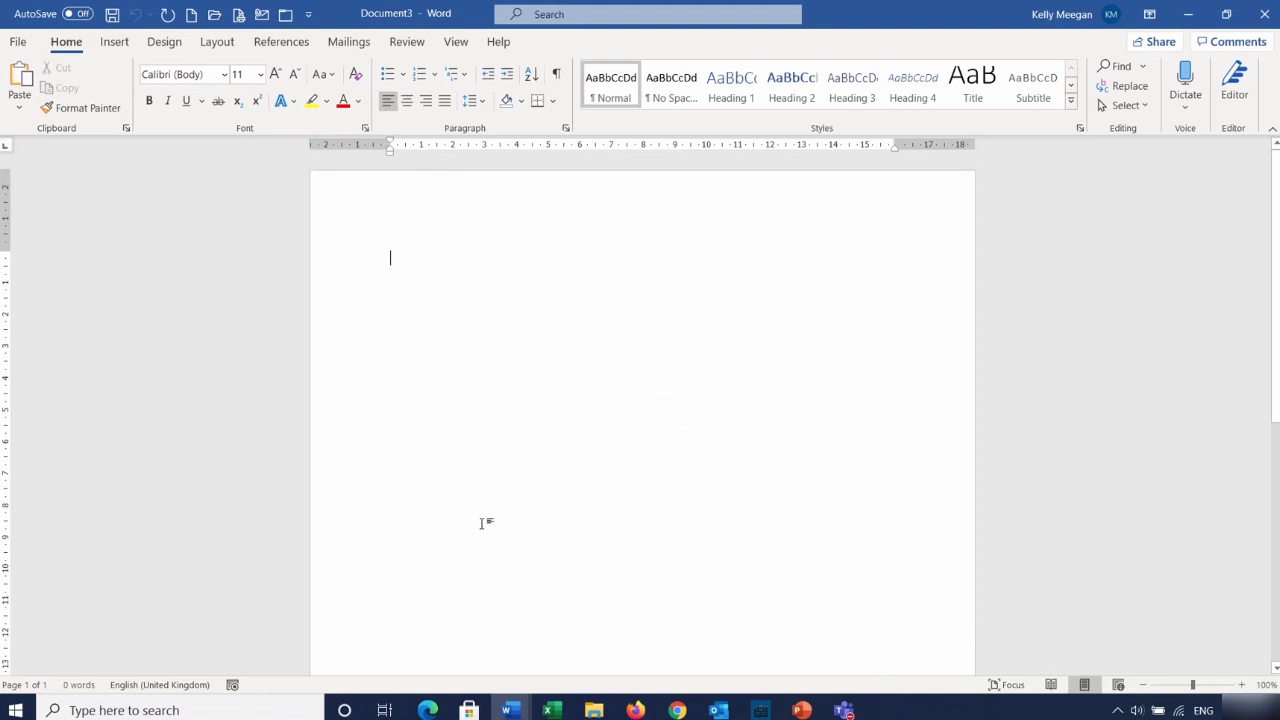
mouse_move(506, 709)
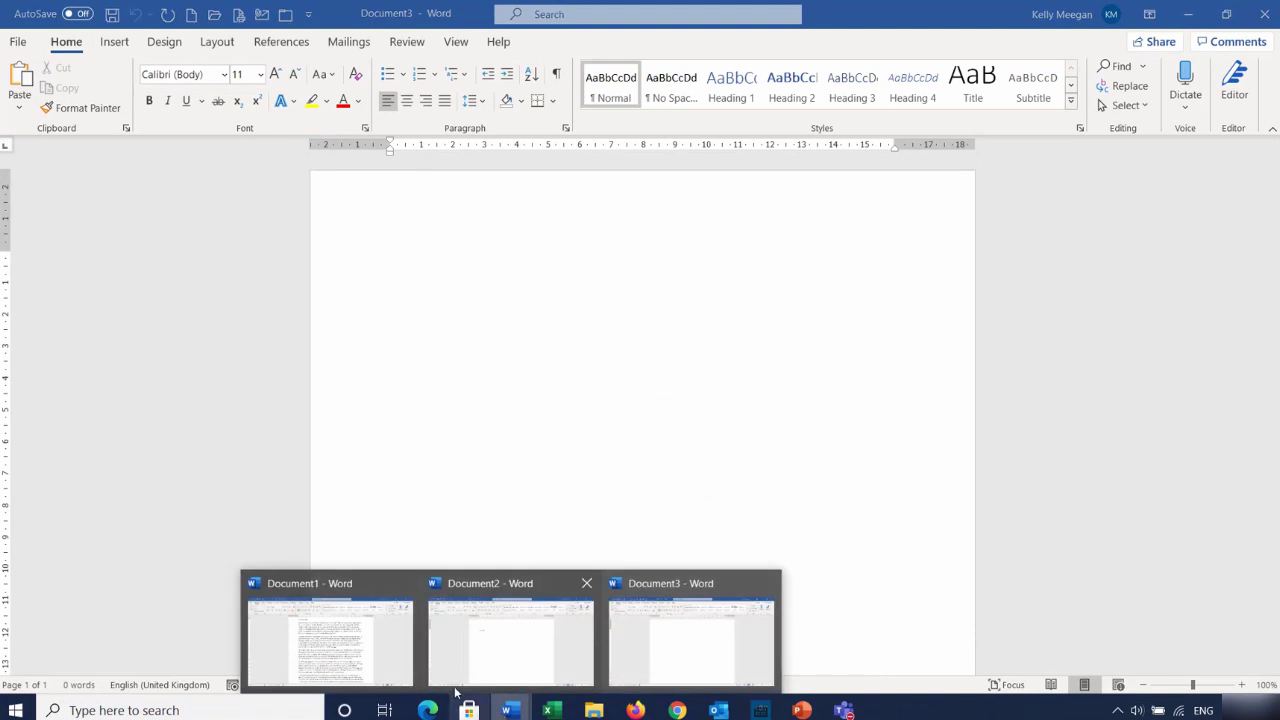
mouse_move(352, 650)
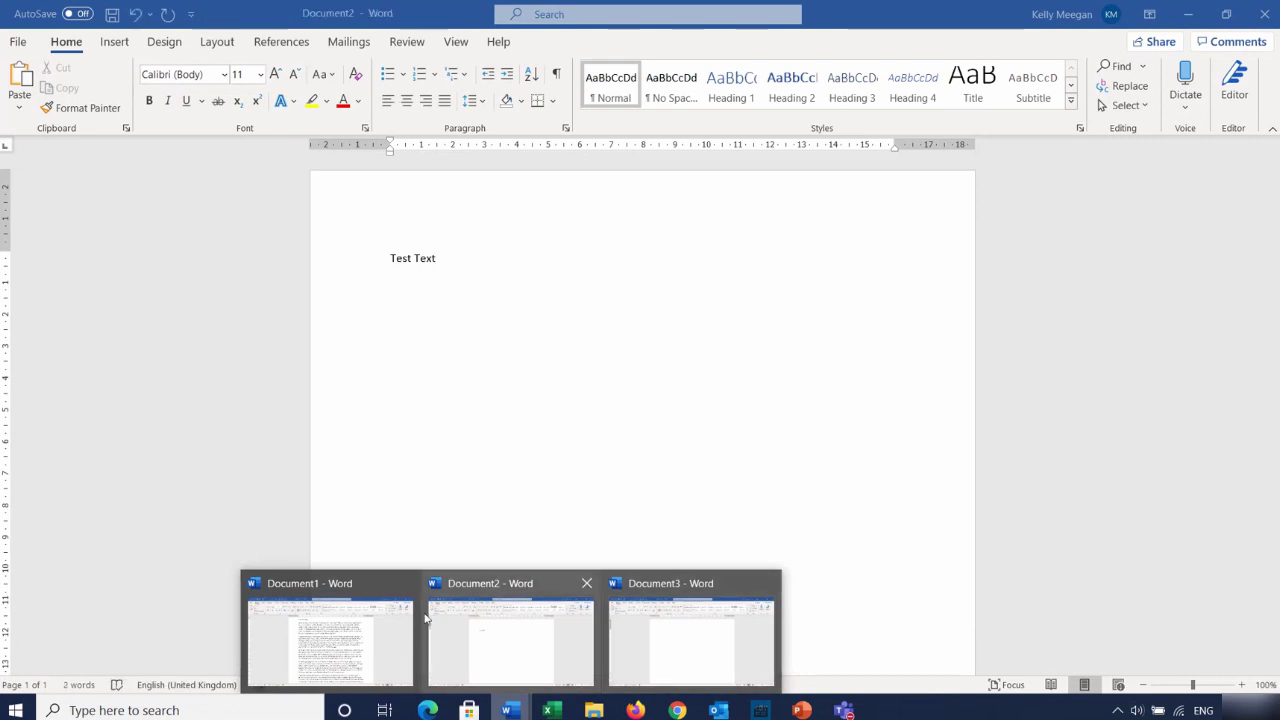
click(343, 638)
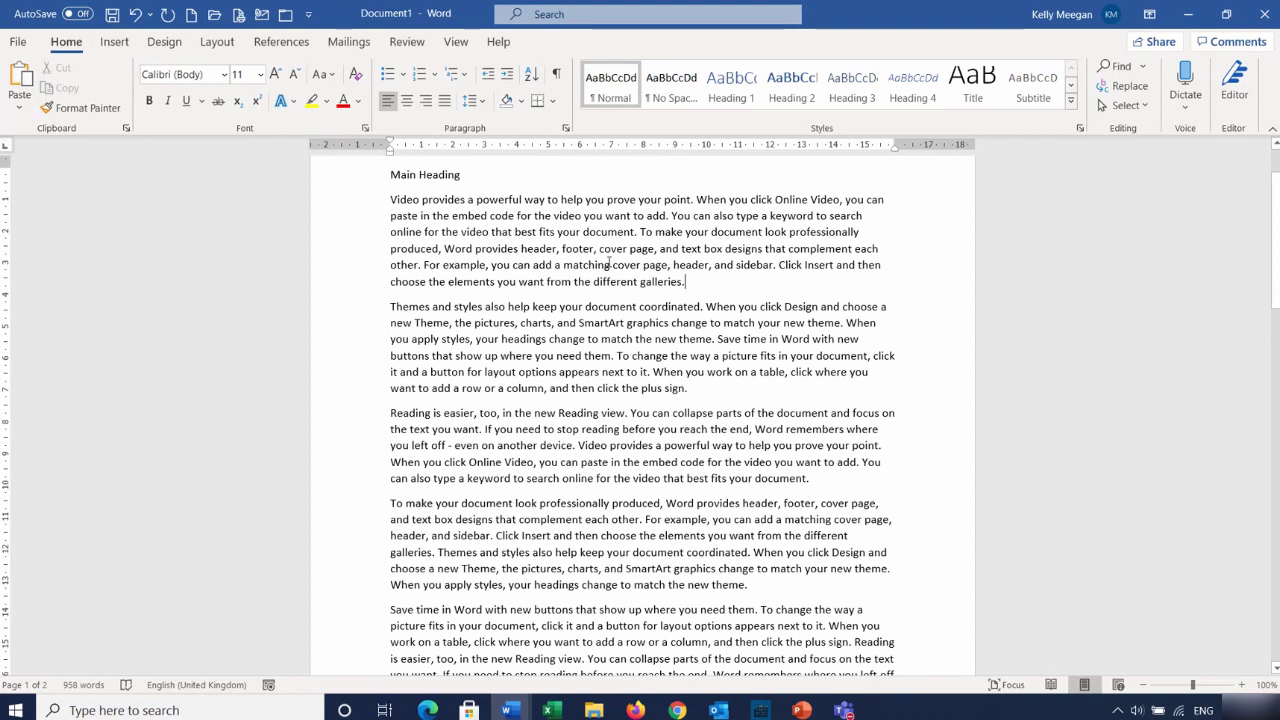
Copy the first, third and fifth body paragraphs of Document1 together as one non-adjacent selection
triple_click(602, 236)
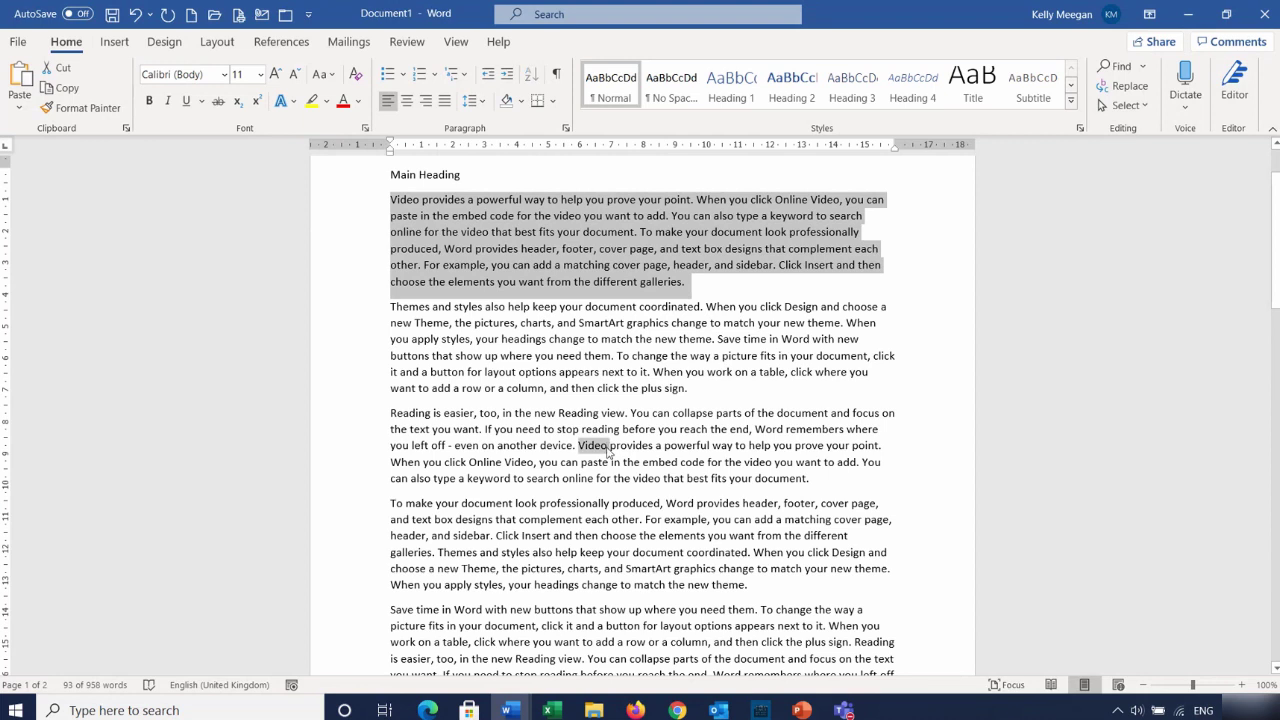
ctrl+triple_click(608, 447)
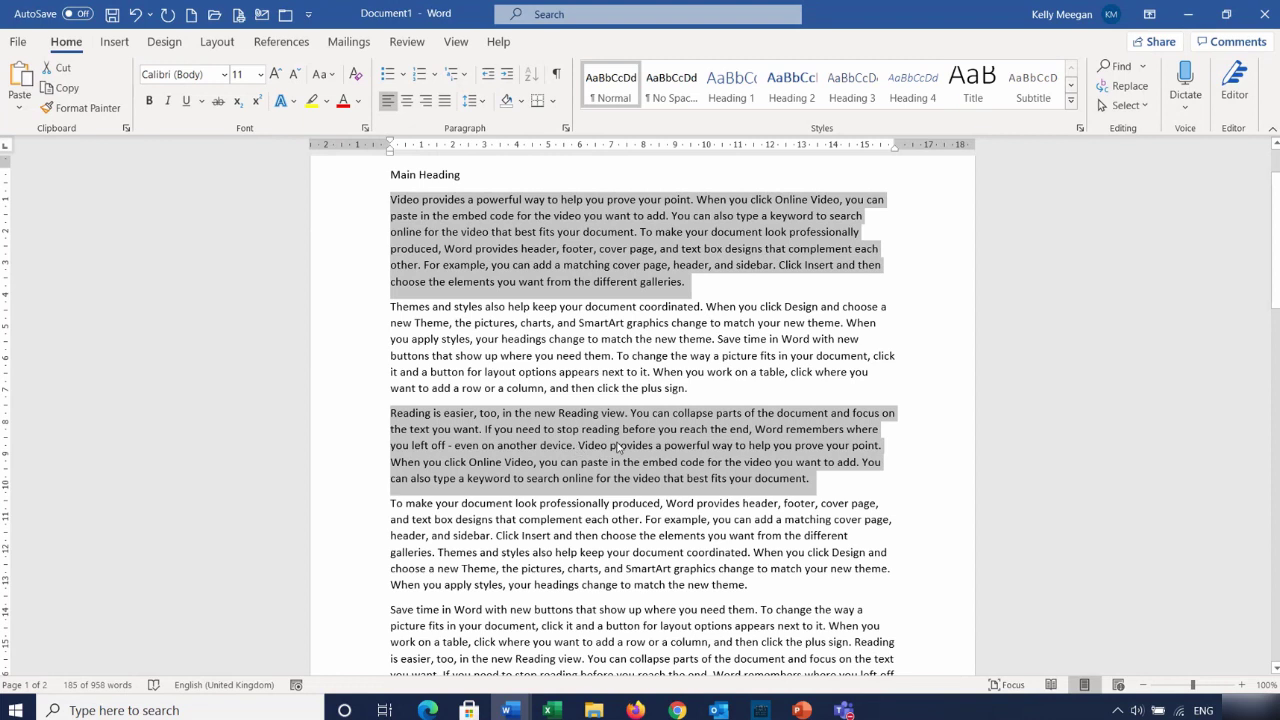
ctrl+triple_click(628, 636)
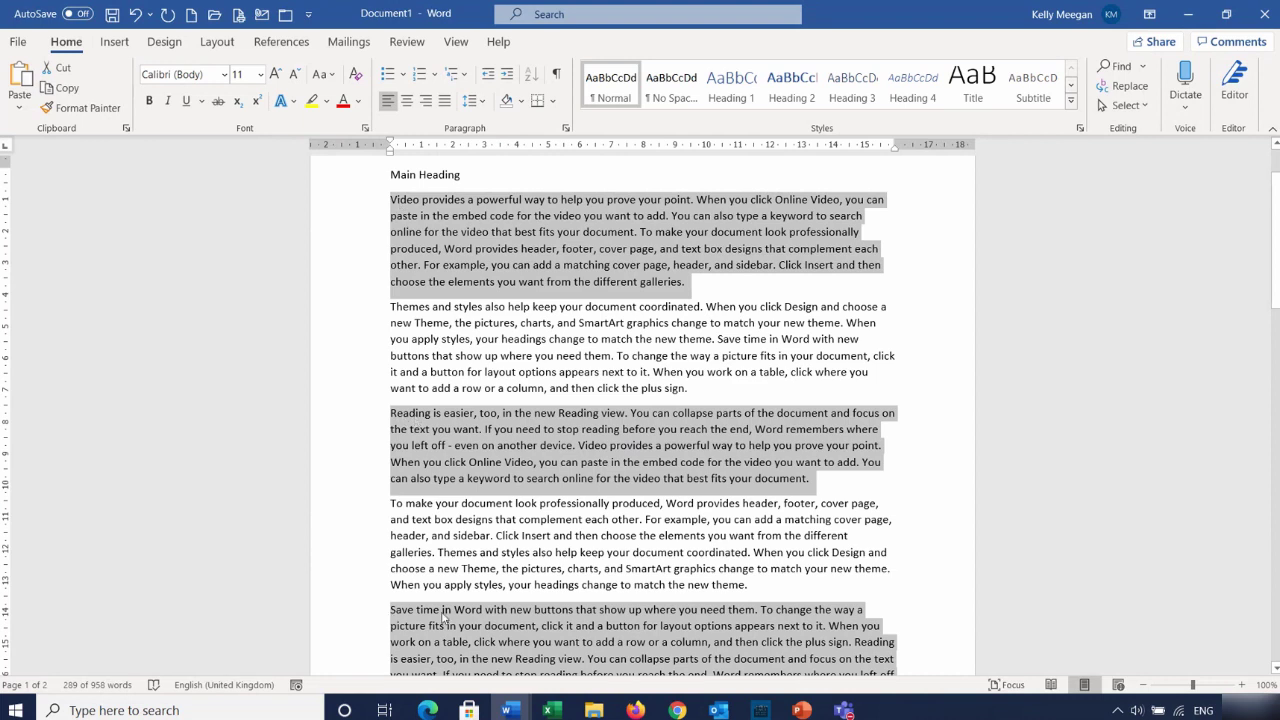
right_click(594, 436)
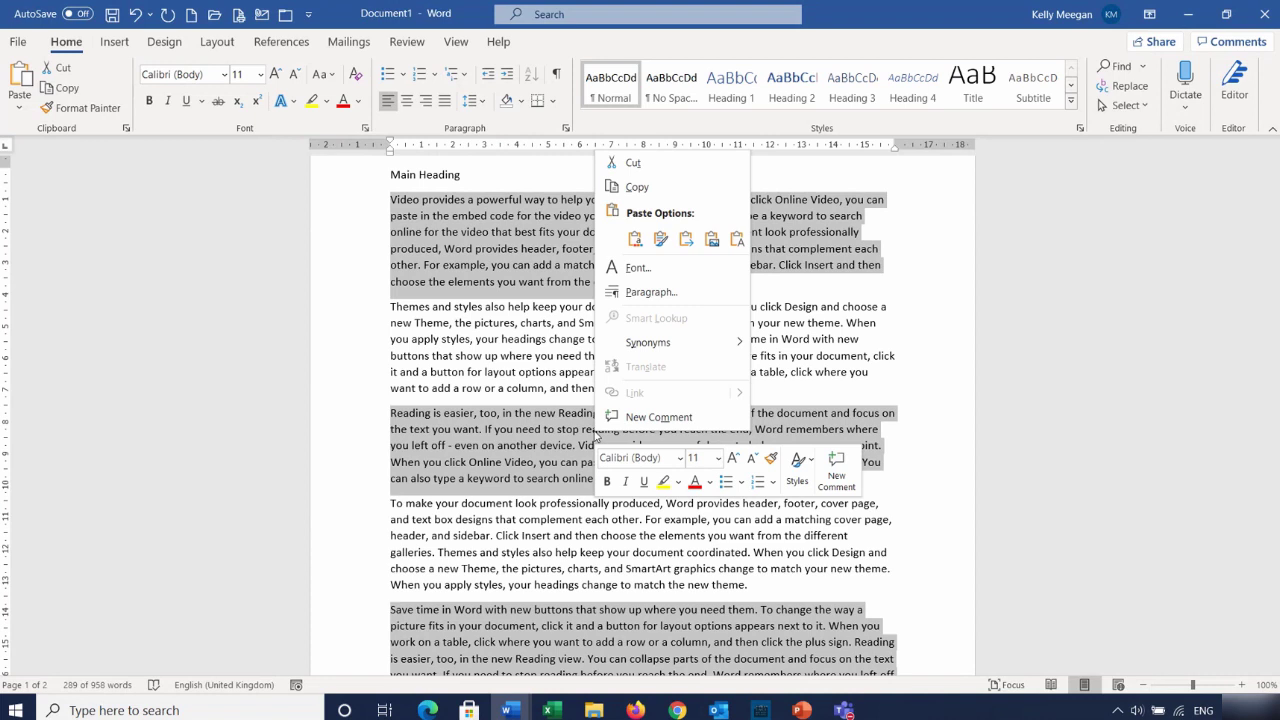
click(638, 187)
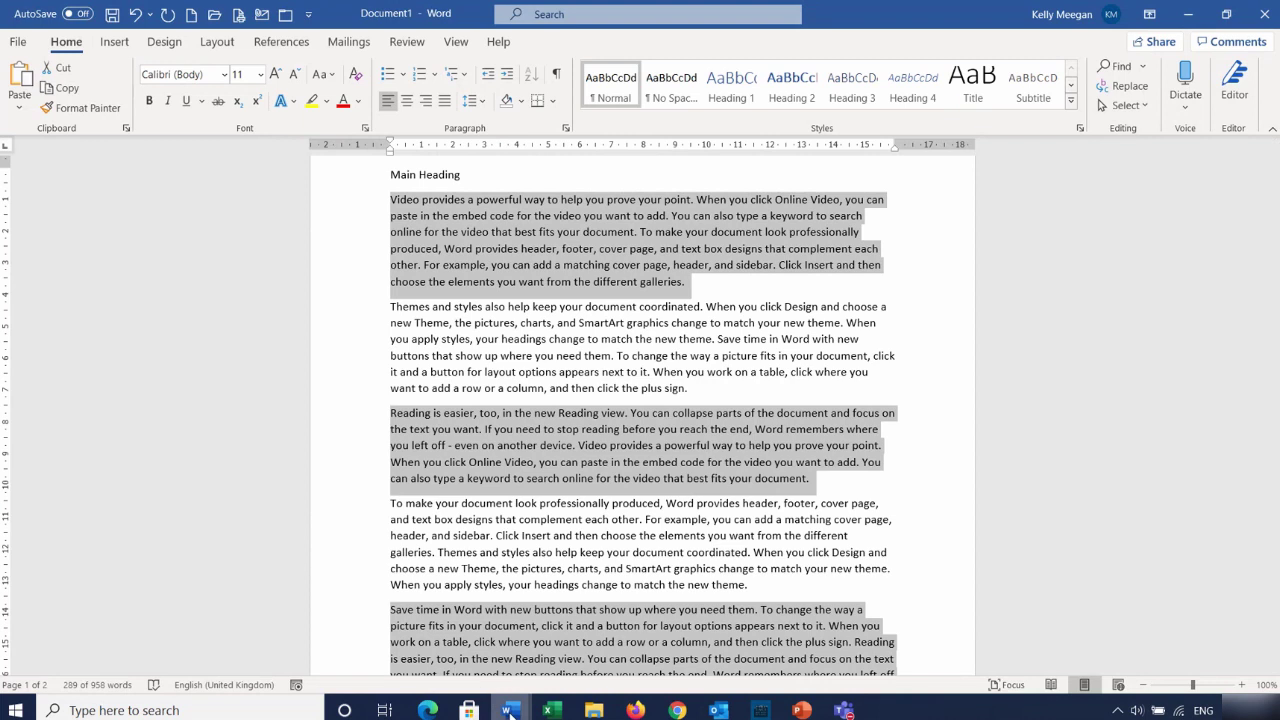
Paste the copied paragraphs into Document2 on a new line below "Test Text"
mouse_move(510, 712)
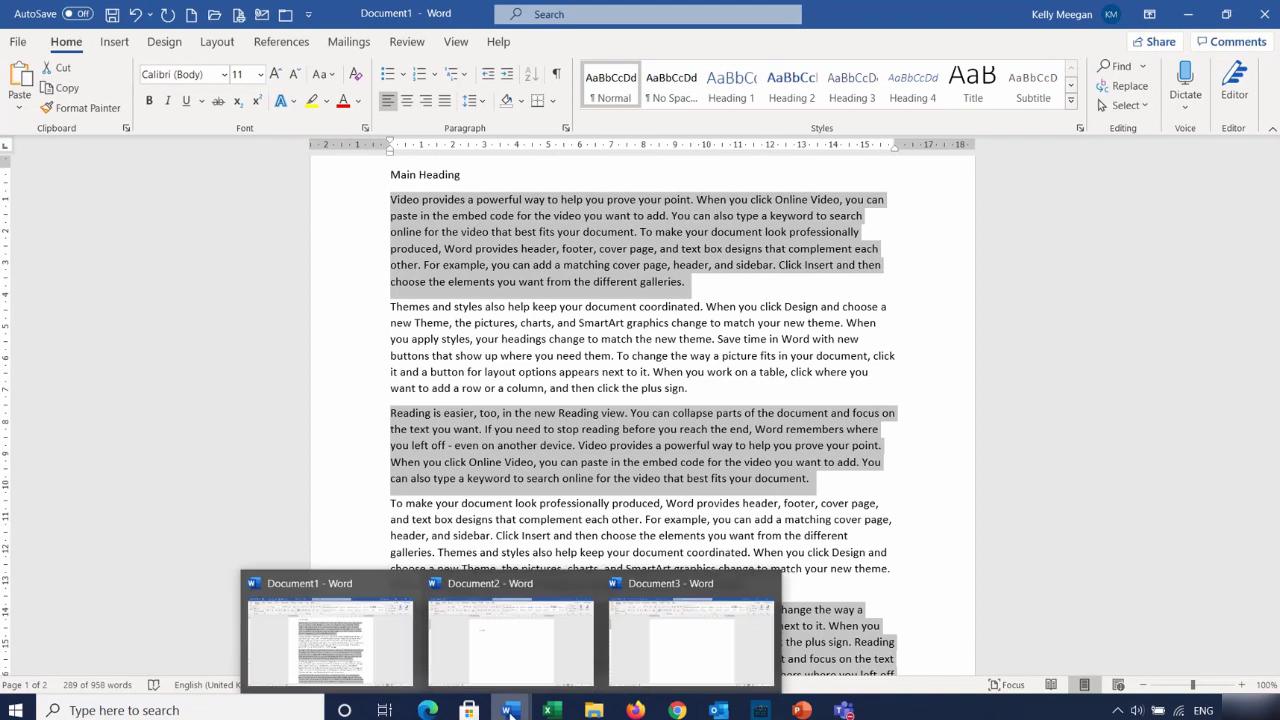
click(527, 670)
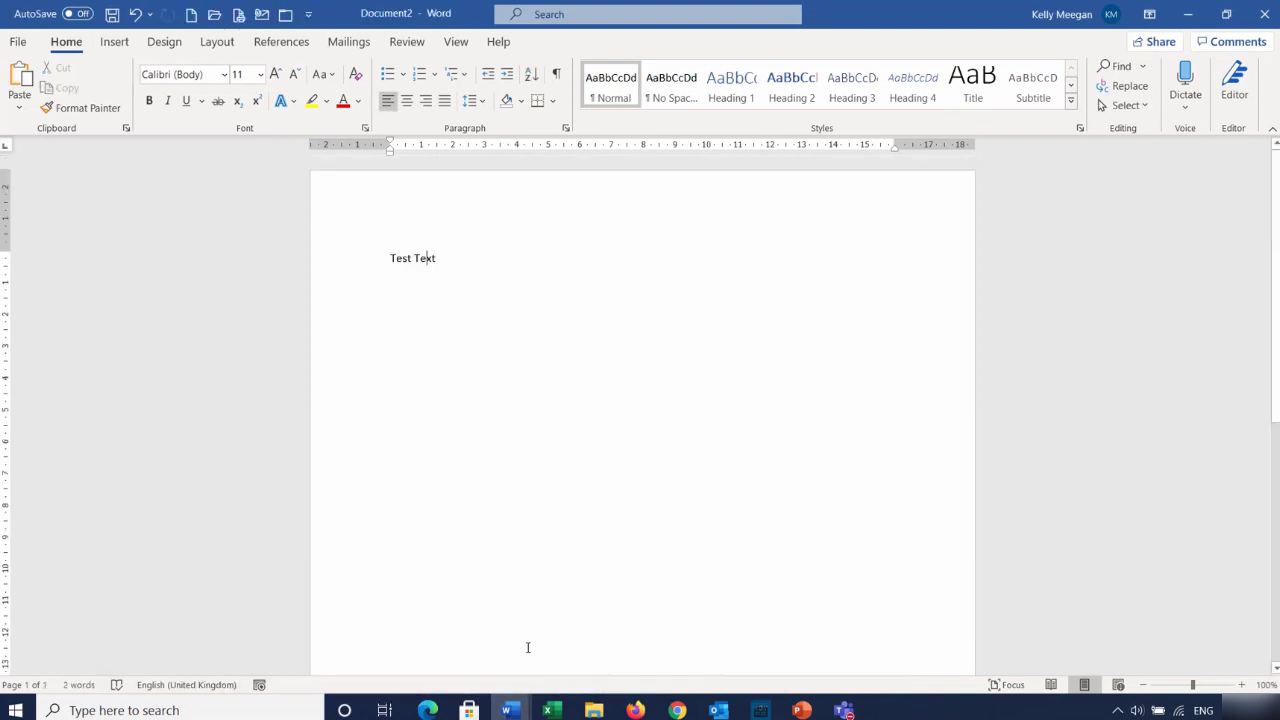
click(446, 262)
key(Return)
right_click(394, 281)
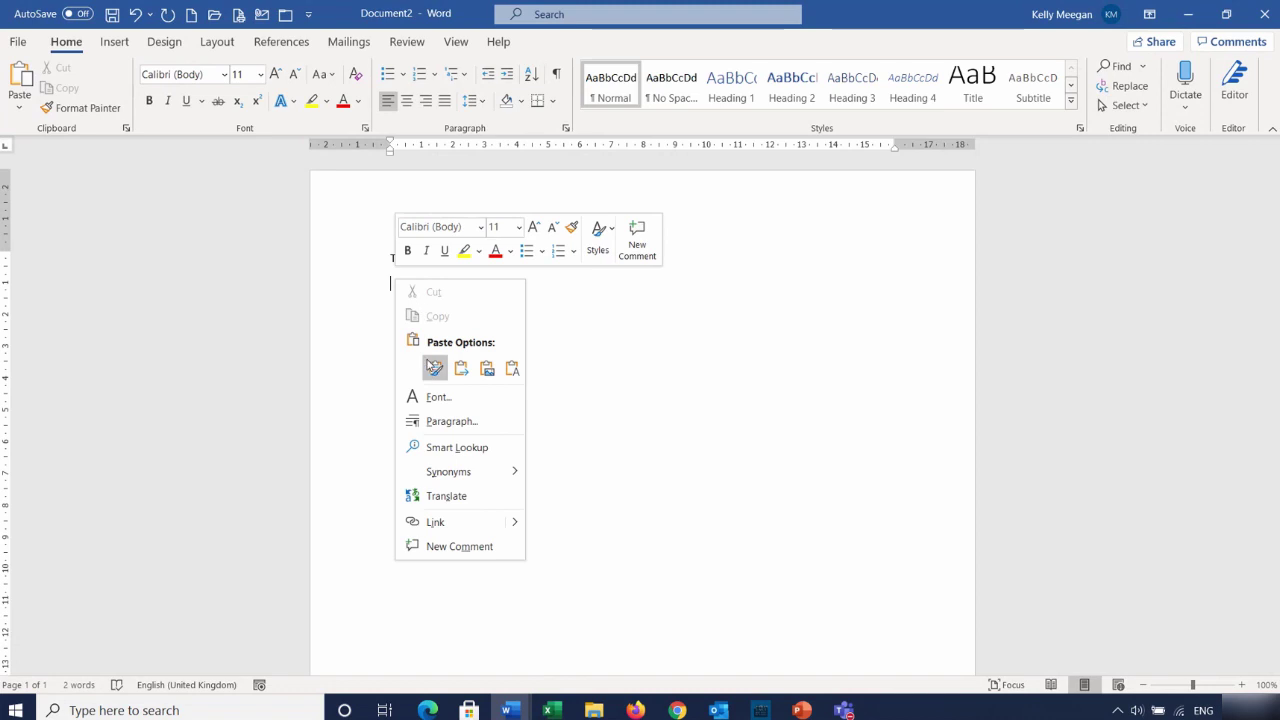
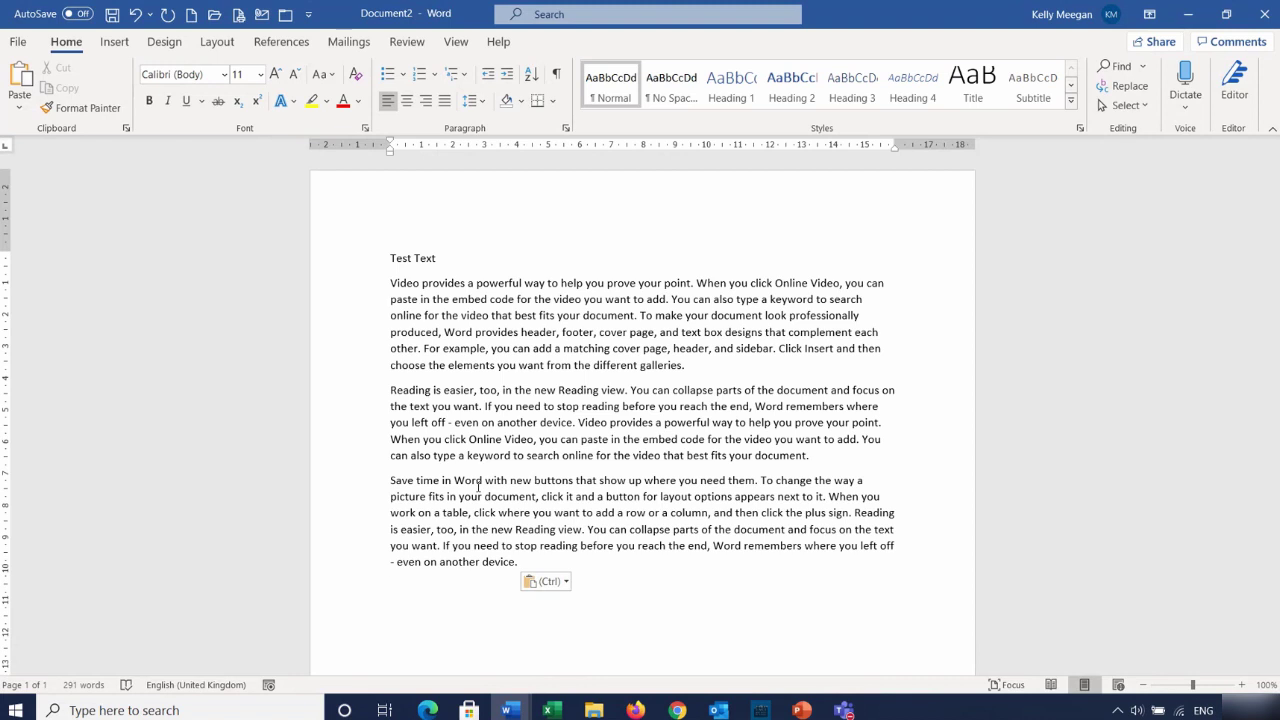
Preview the open documents, return to Document1, and deselect the copied paragraphs
mouse_move(510, 712)
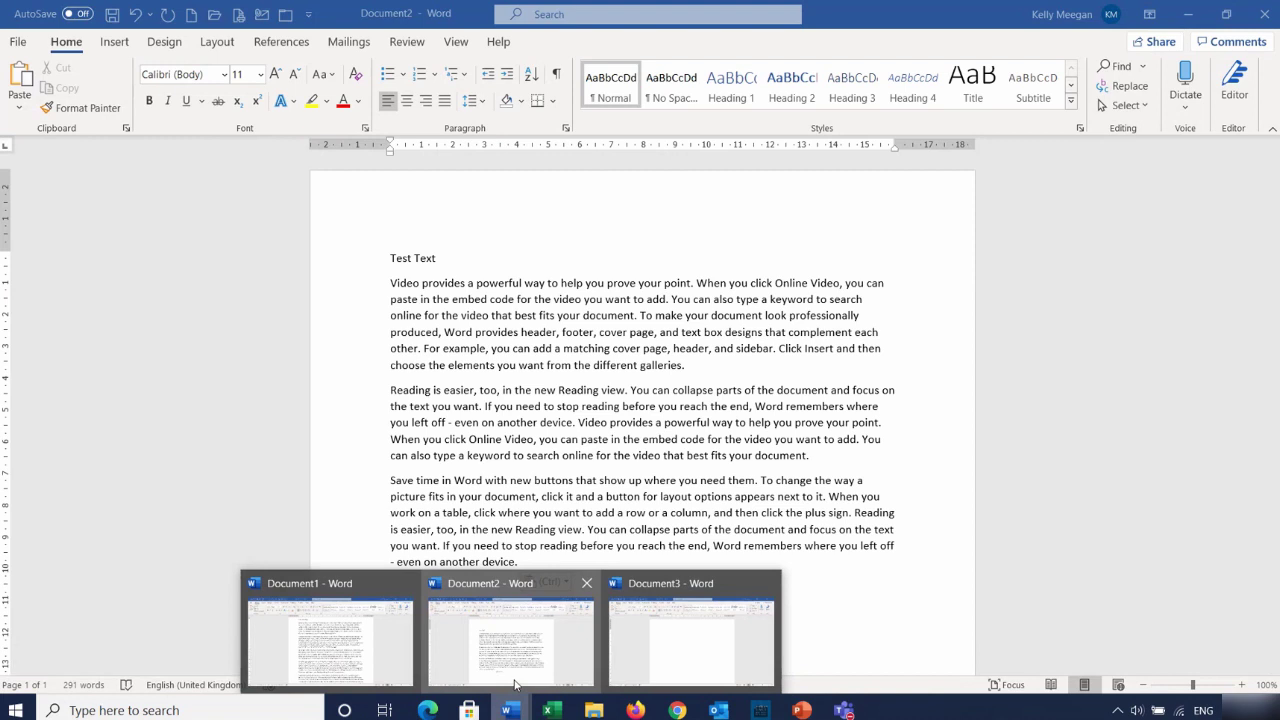
mouse_move(352, 622)
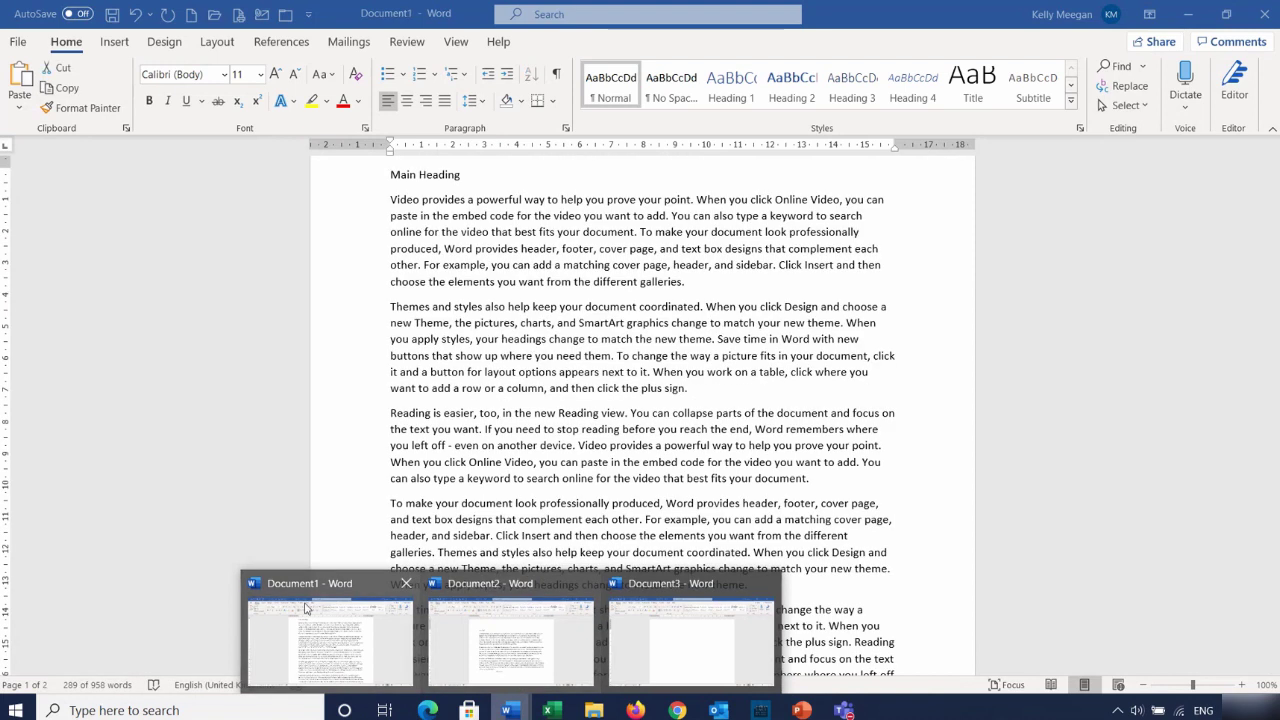
mouse_move(690, 681)
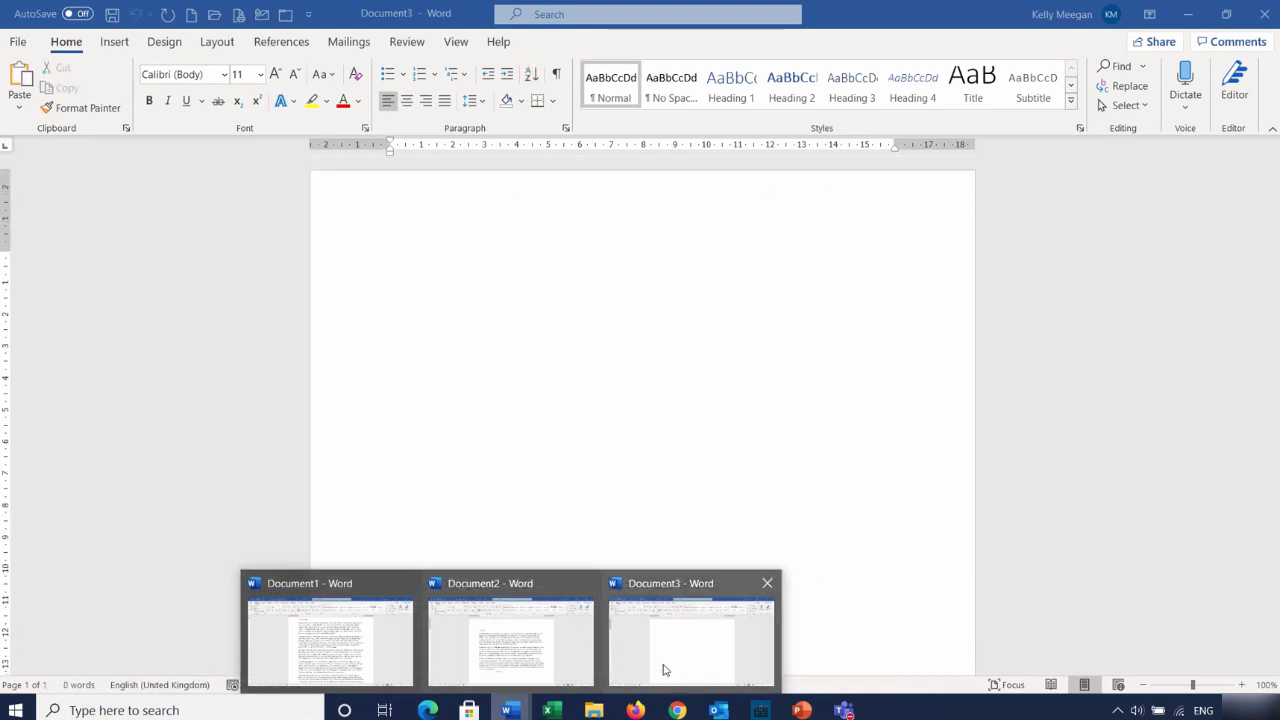
mouse_move(345, 658)
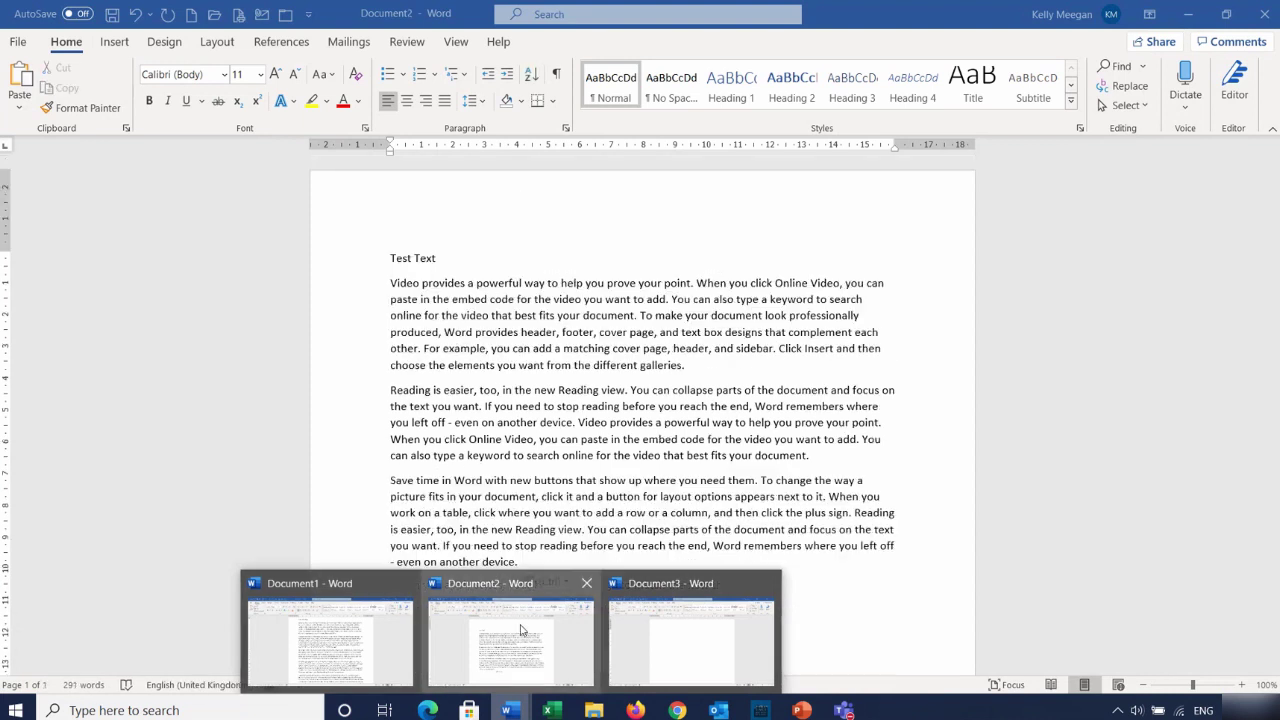
mouse_move(636, 681)
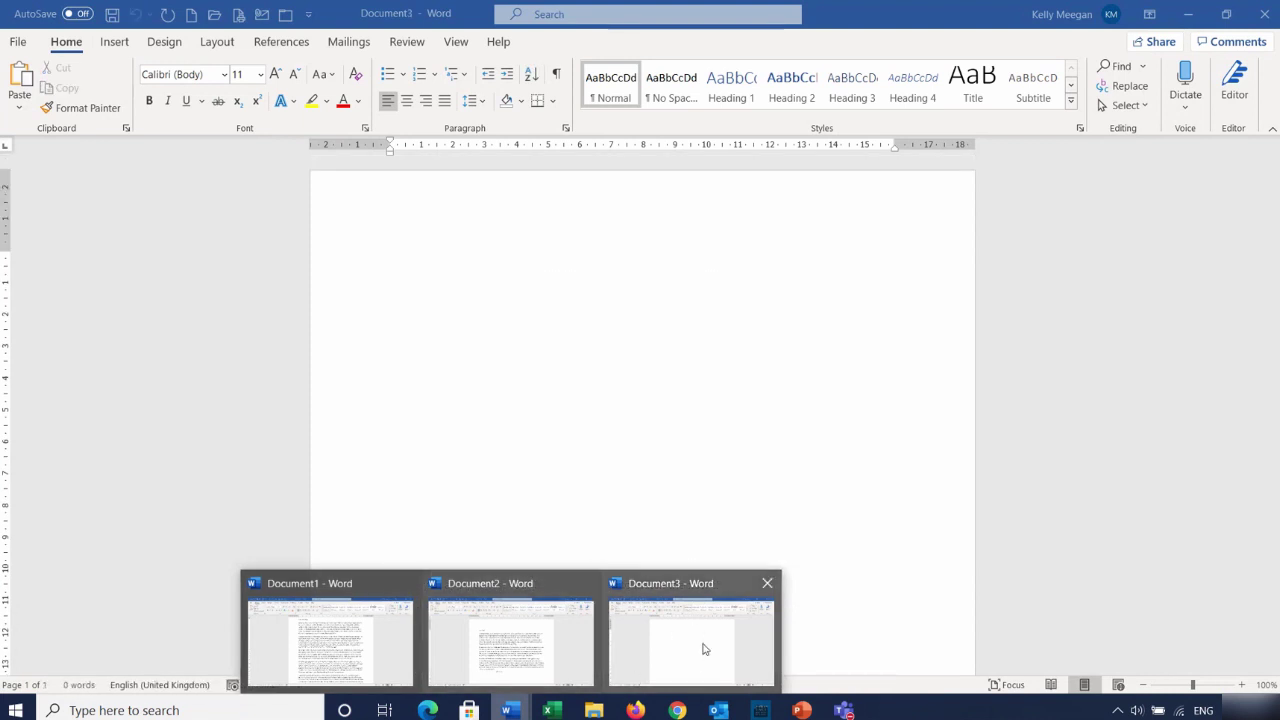
click(344, 648)
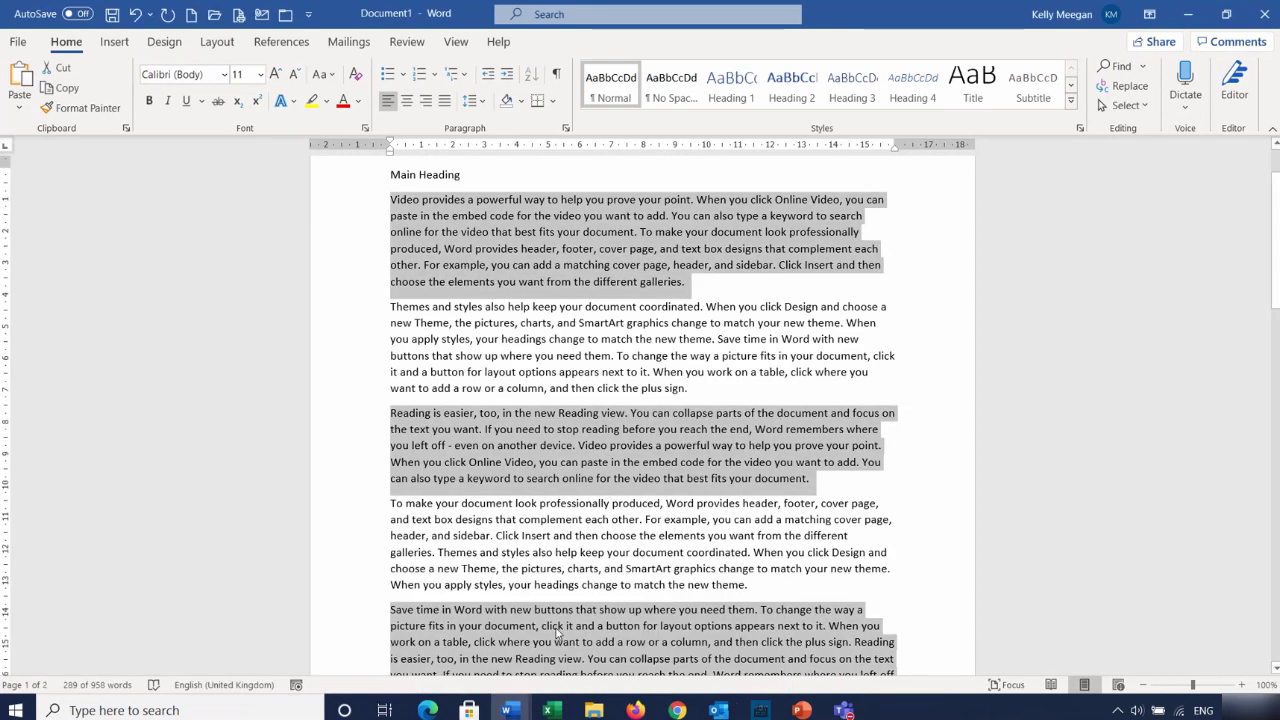
click(637, 535)
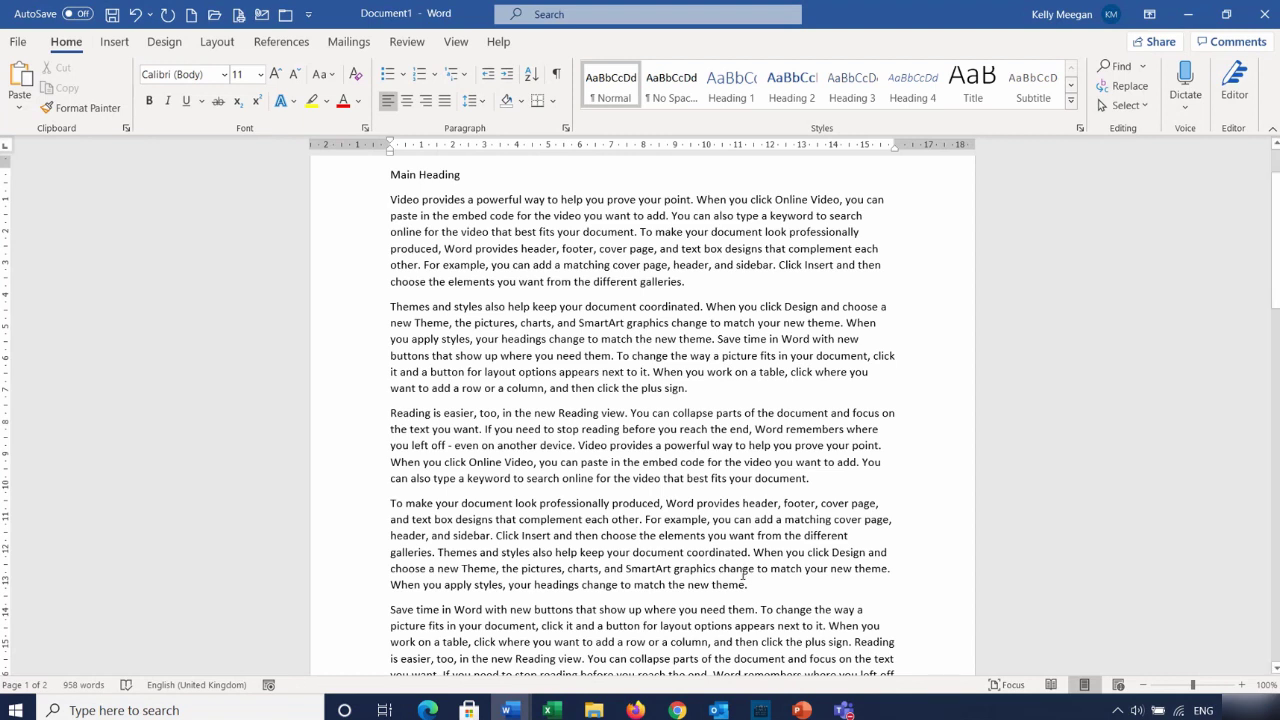
Copy the first body paragraph under Main Heading and display the Office Clipboard
triple_click(547, 232)
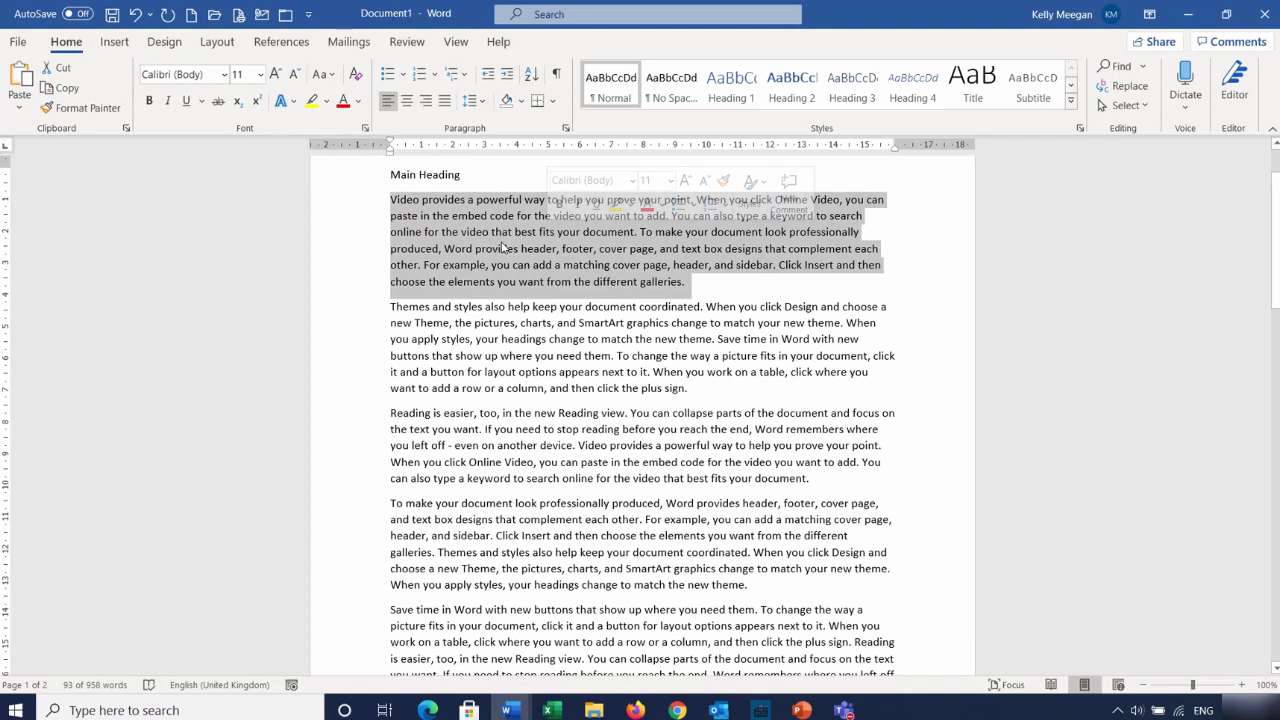
right_click(503, 248)
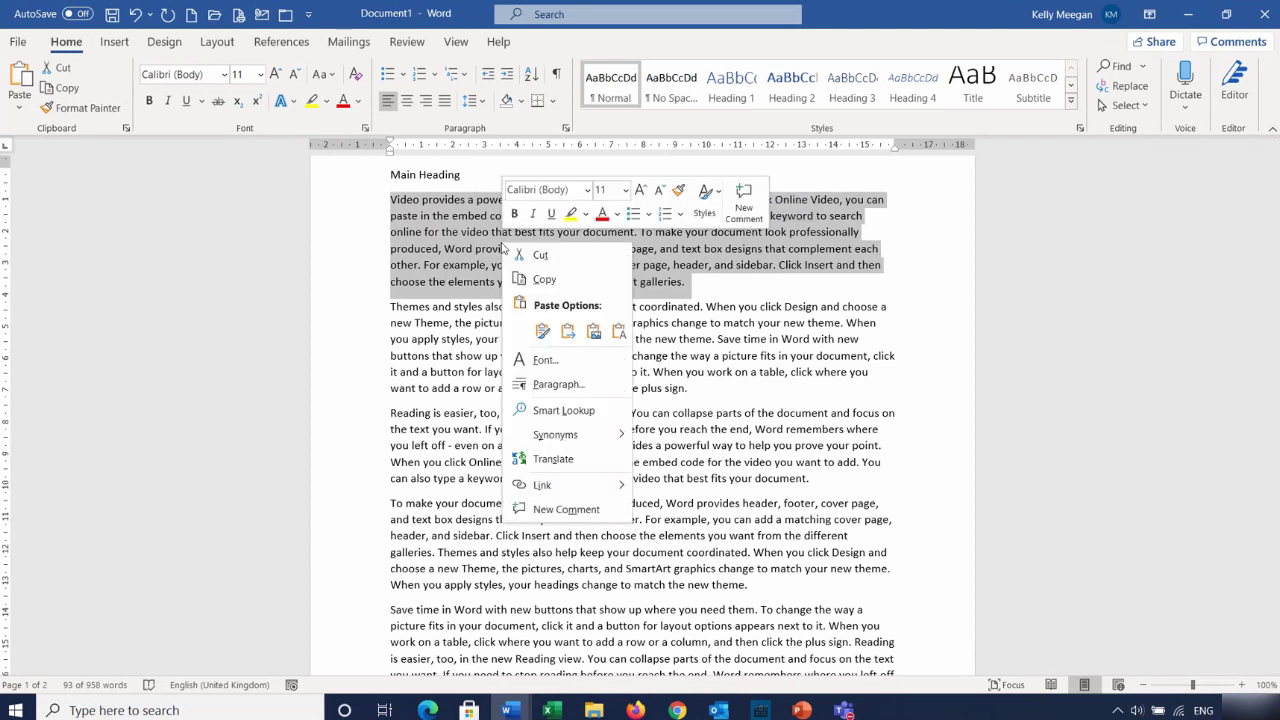
click(545, 280)
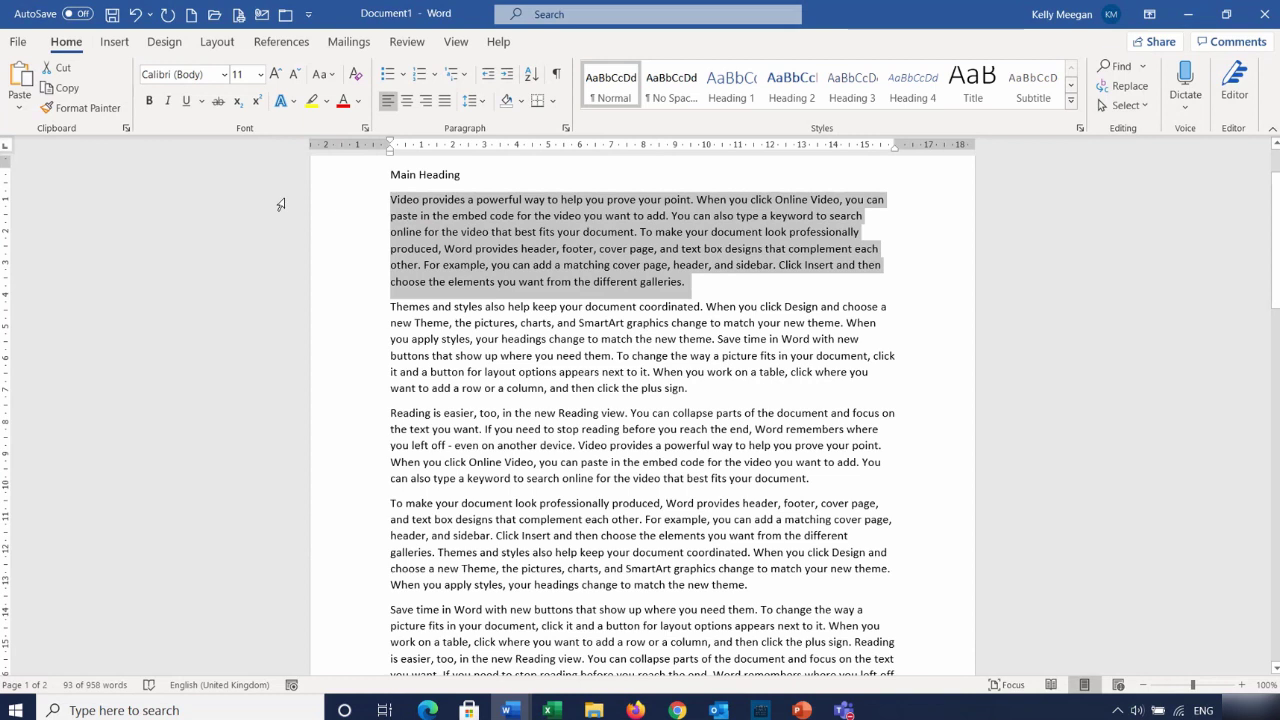
click(126, 131)
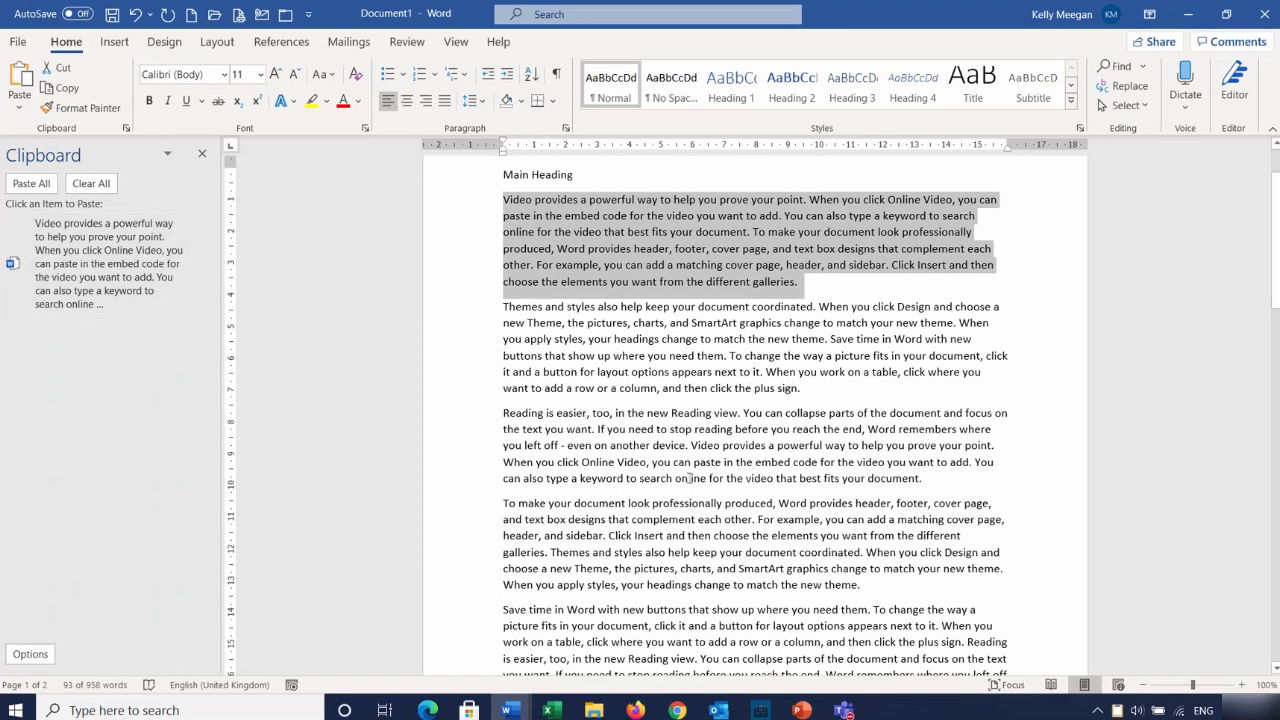
Switch to Document2, display the Office Clipboard, and copy the paragraph beginning "Reading is easier, too"
mouse_move(512, 711)
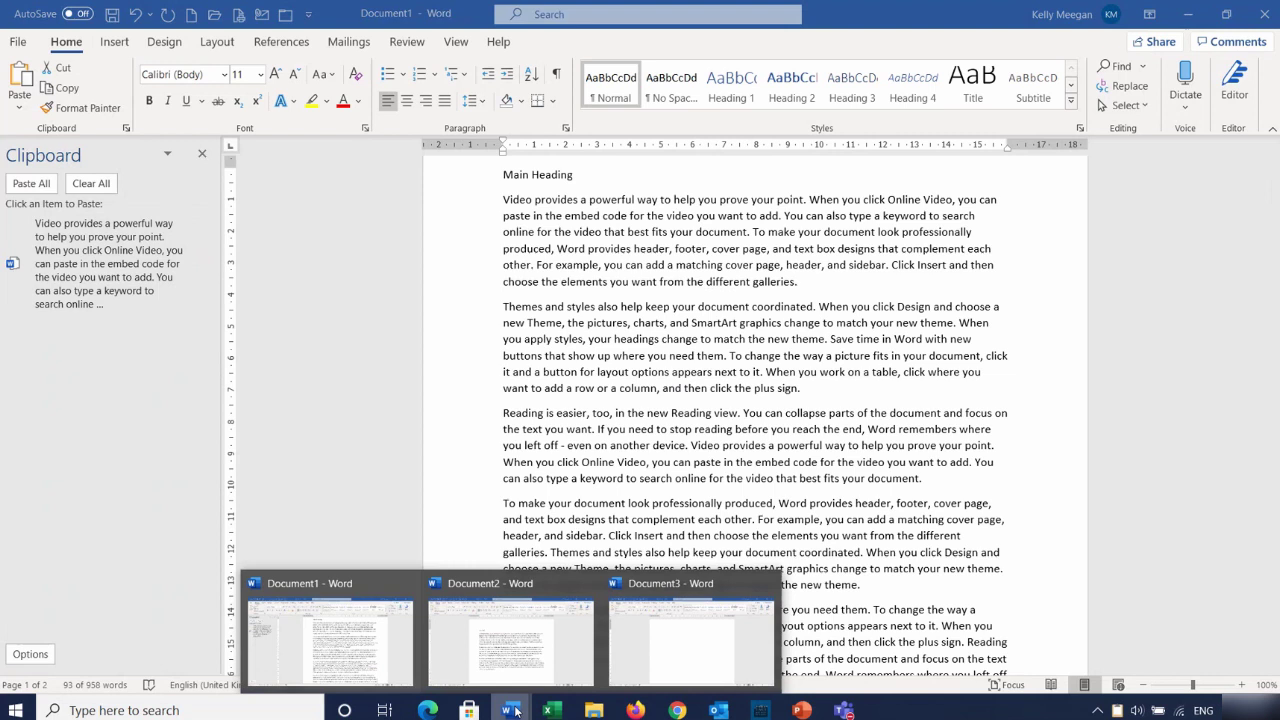
click(517, 638)
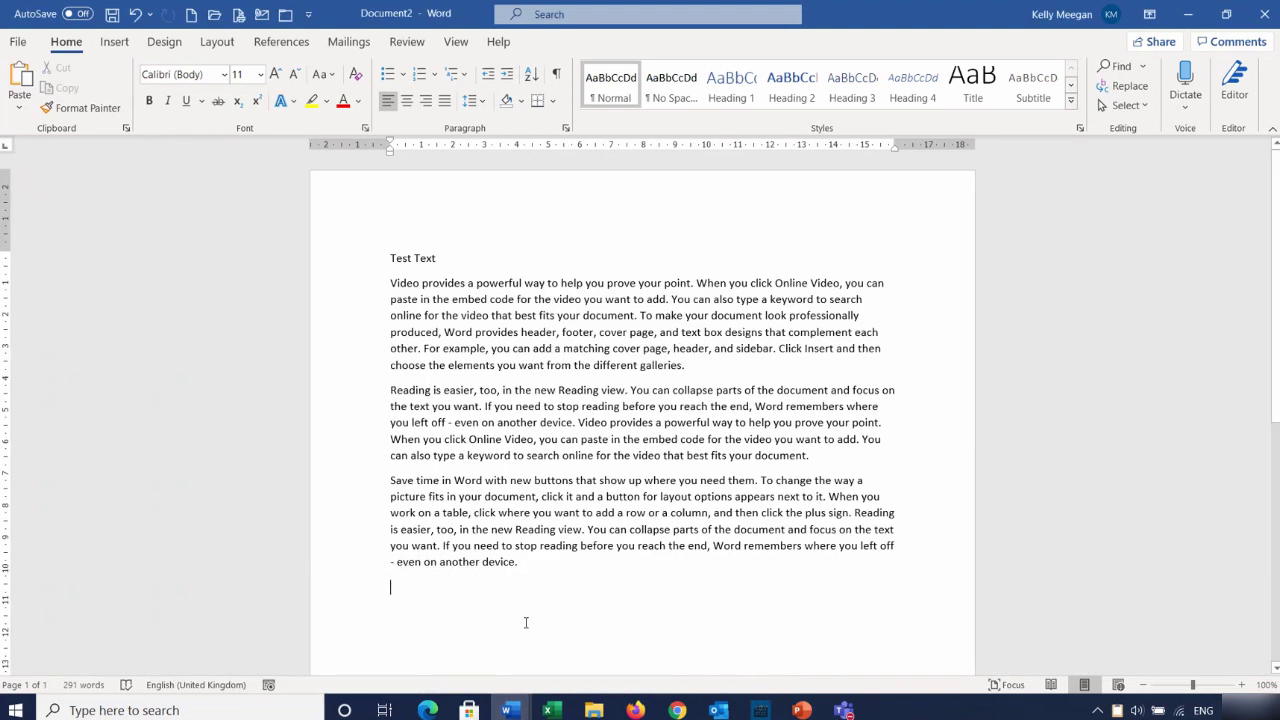
click(127, 129)
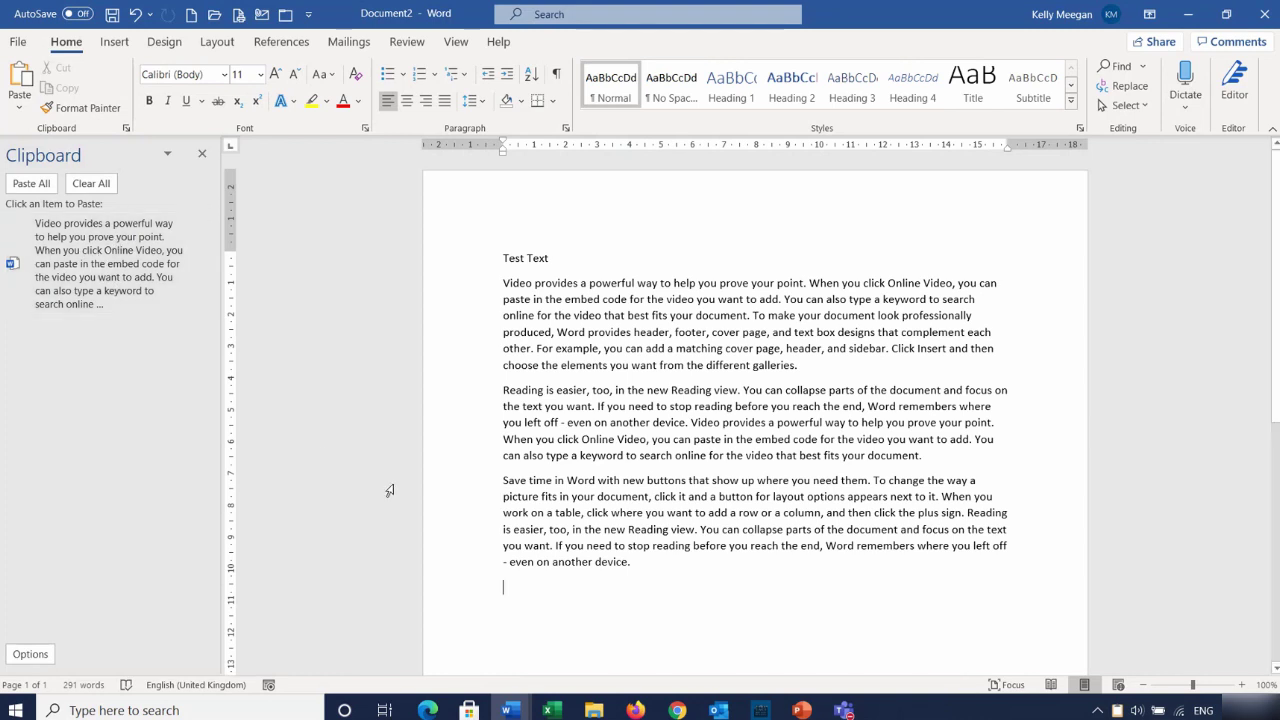
triple_click(603, 421)
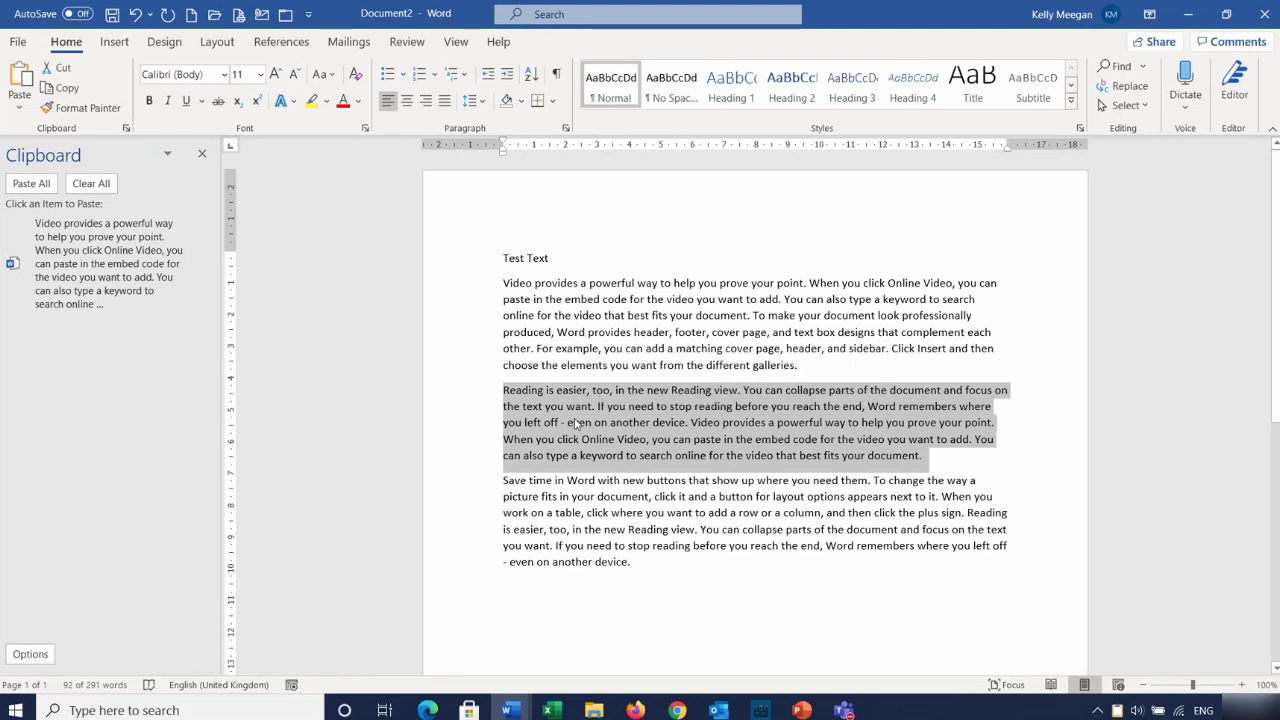
right_click(603, 422)
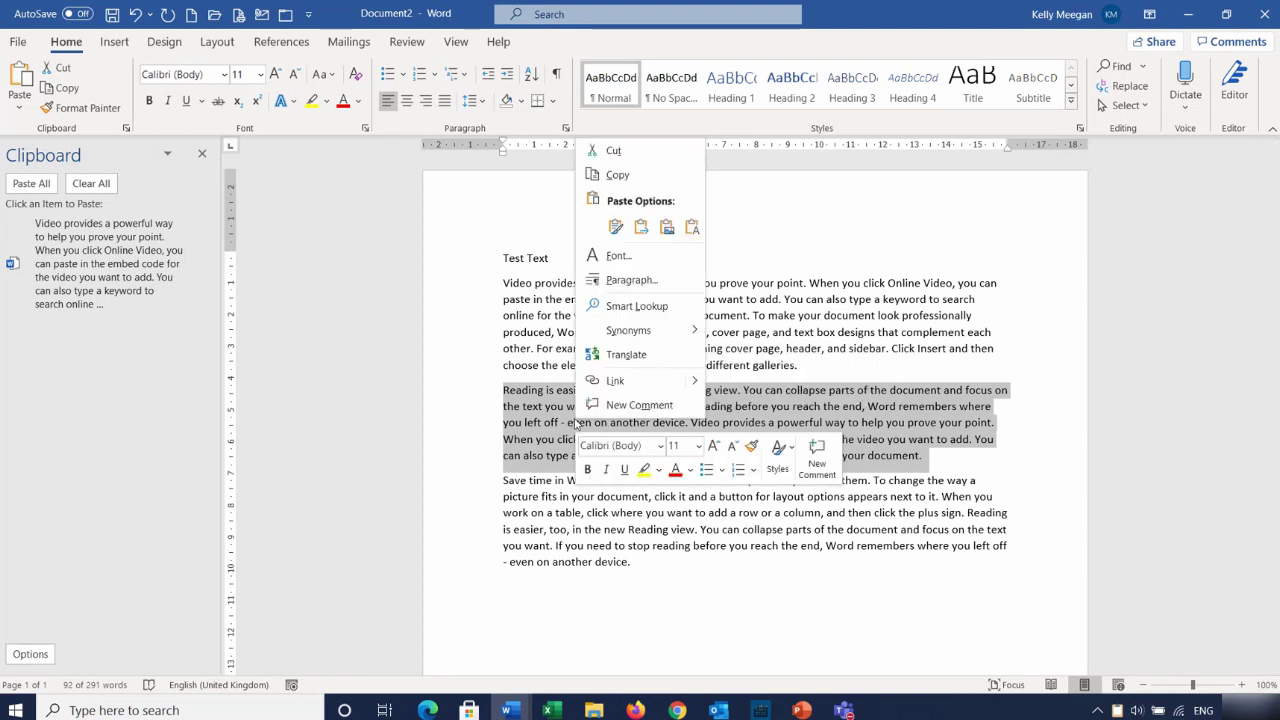
click(618, 175)
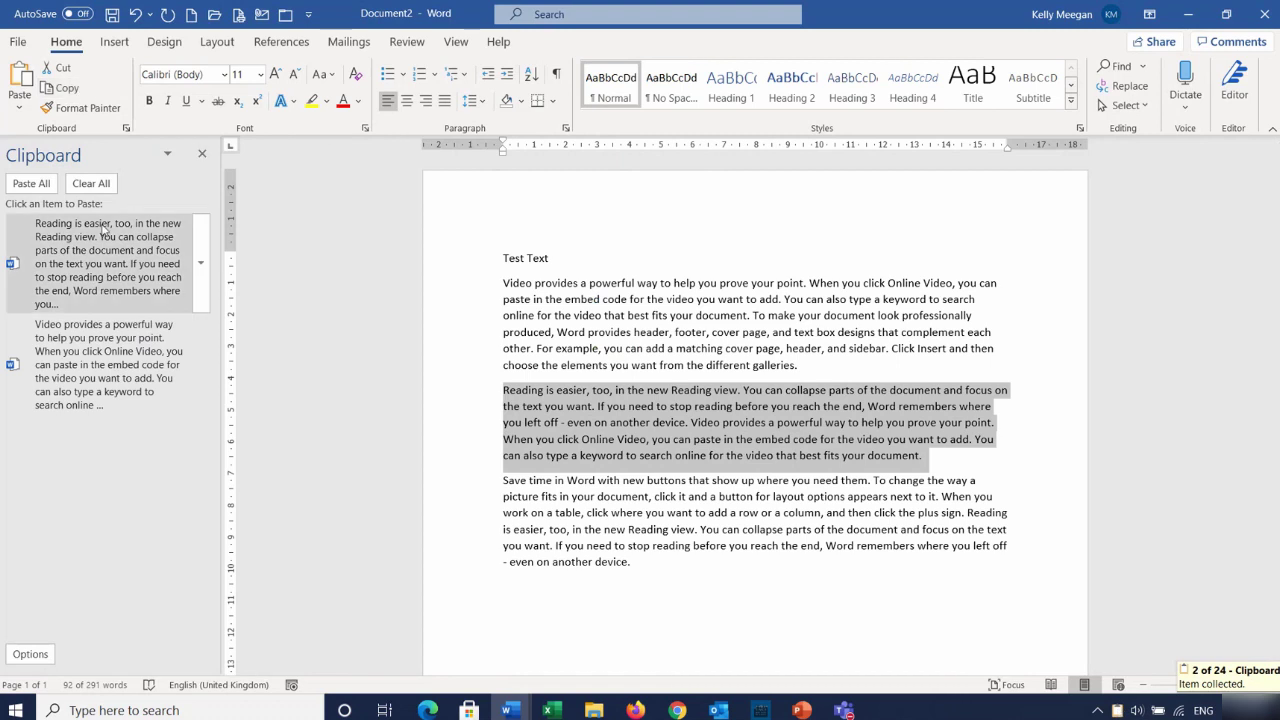
click(624, 545)
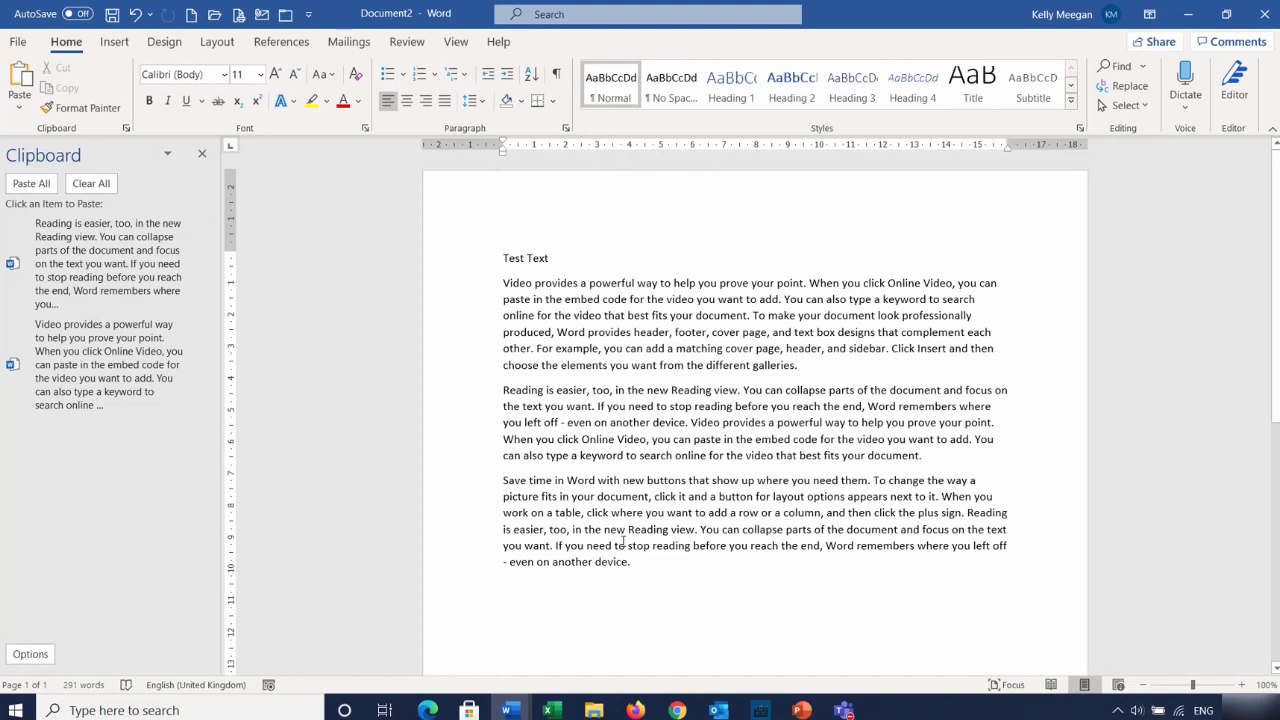
Return to Document1 and copy the second body paragraph, beginning "Themes and styles also help"
click(506, 710)
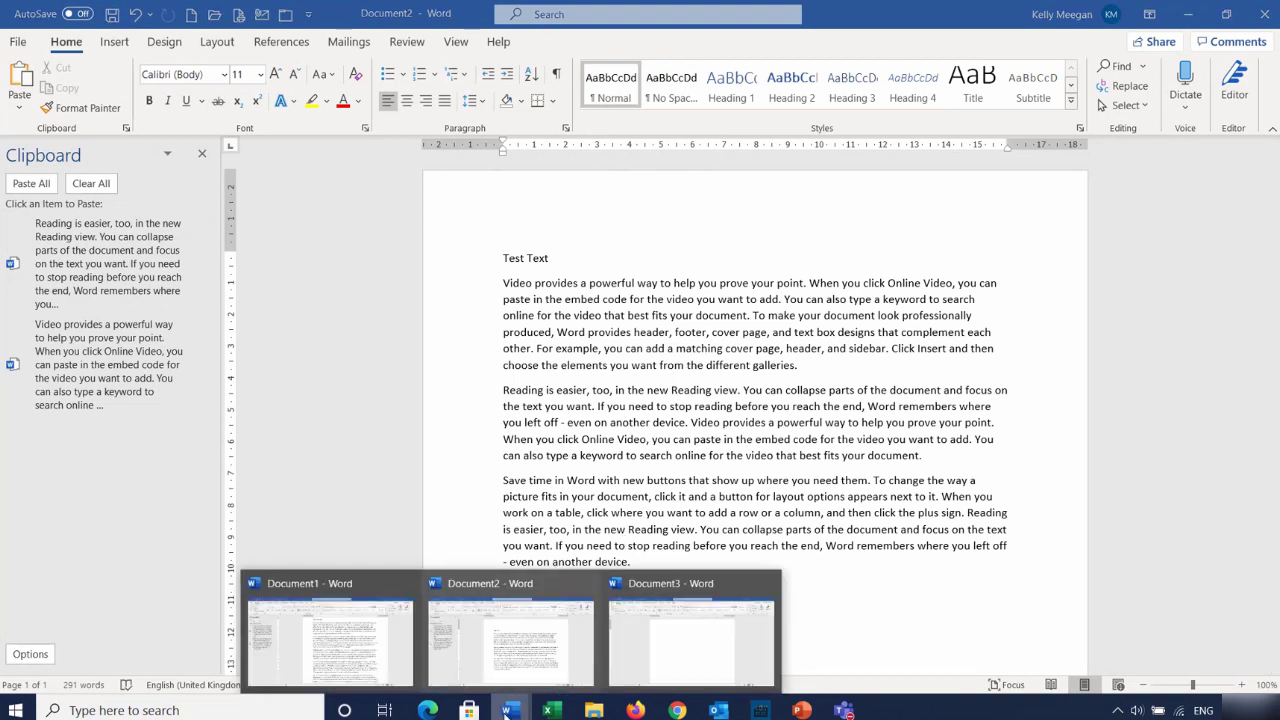
click(353, 672)
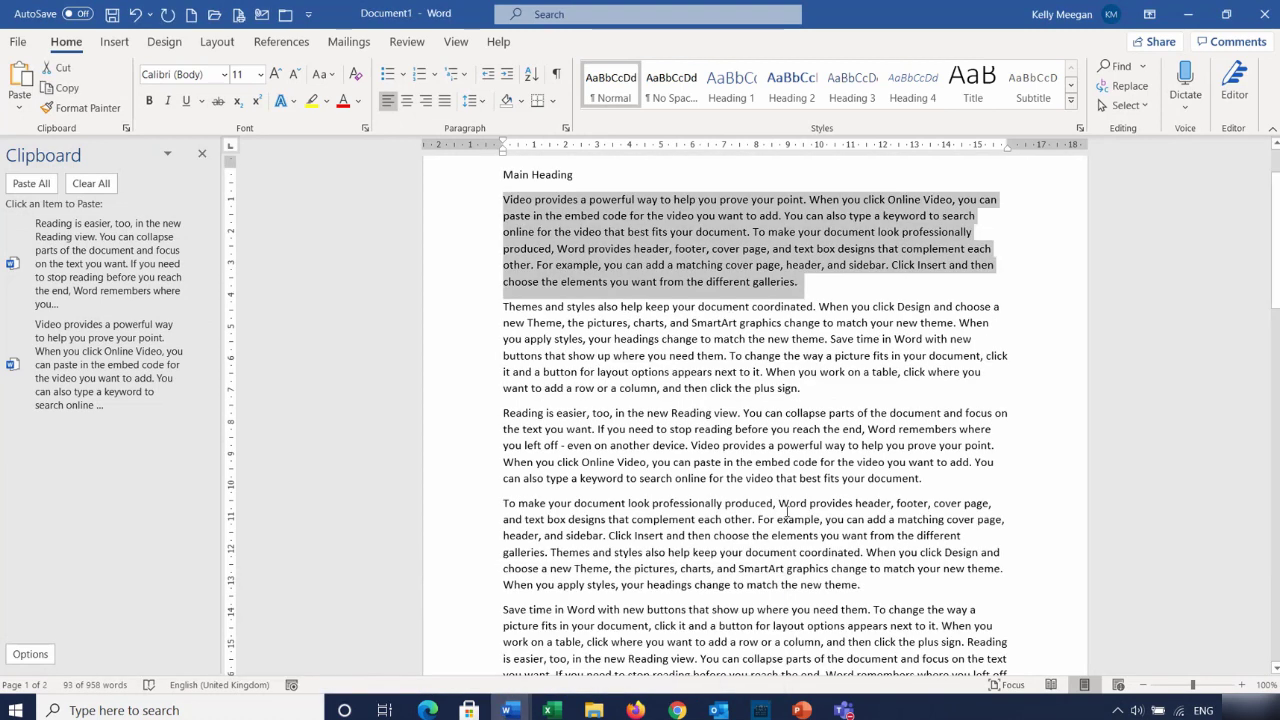
click(757, 466)
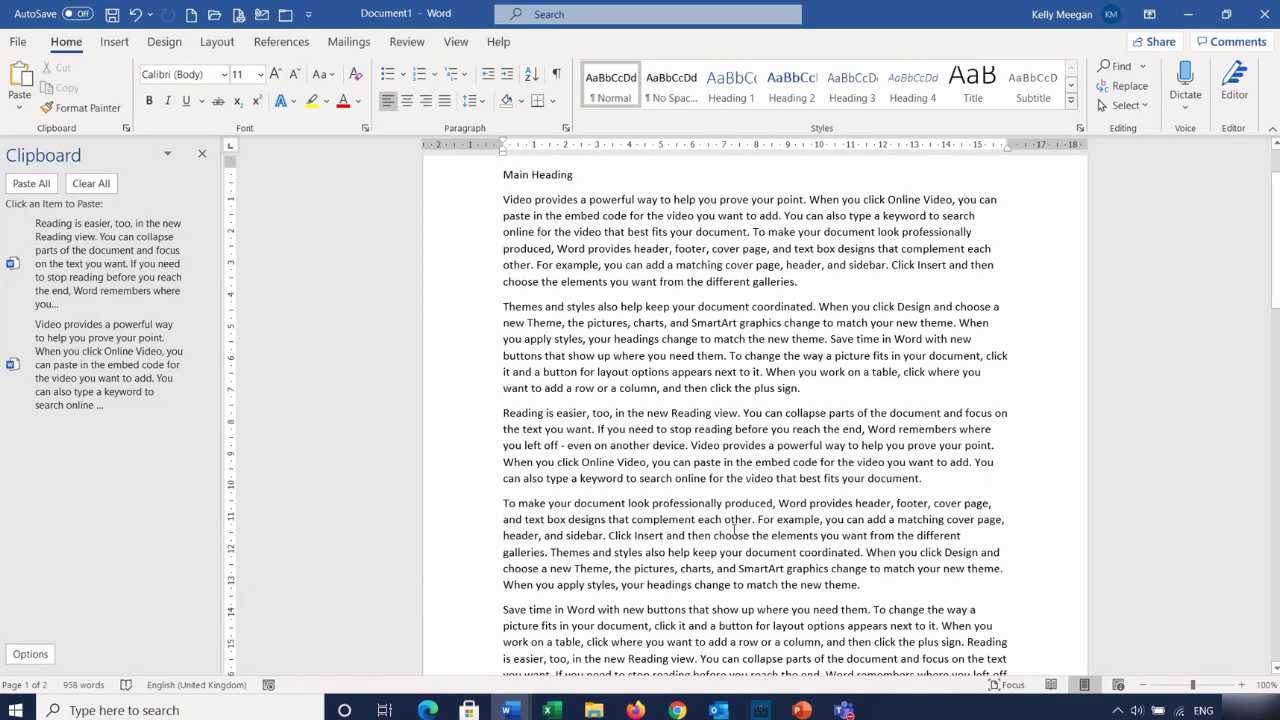
triple_click(680, 341)
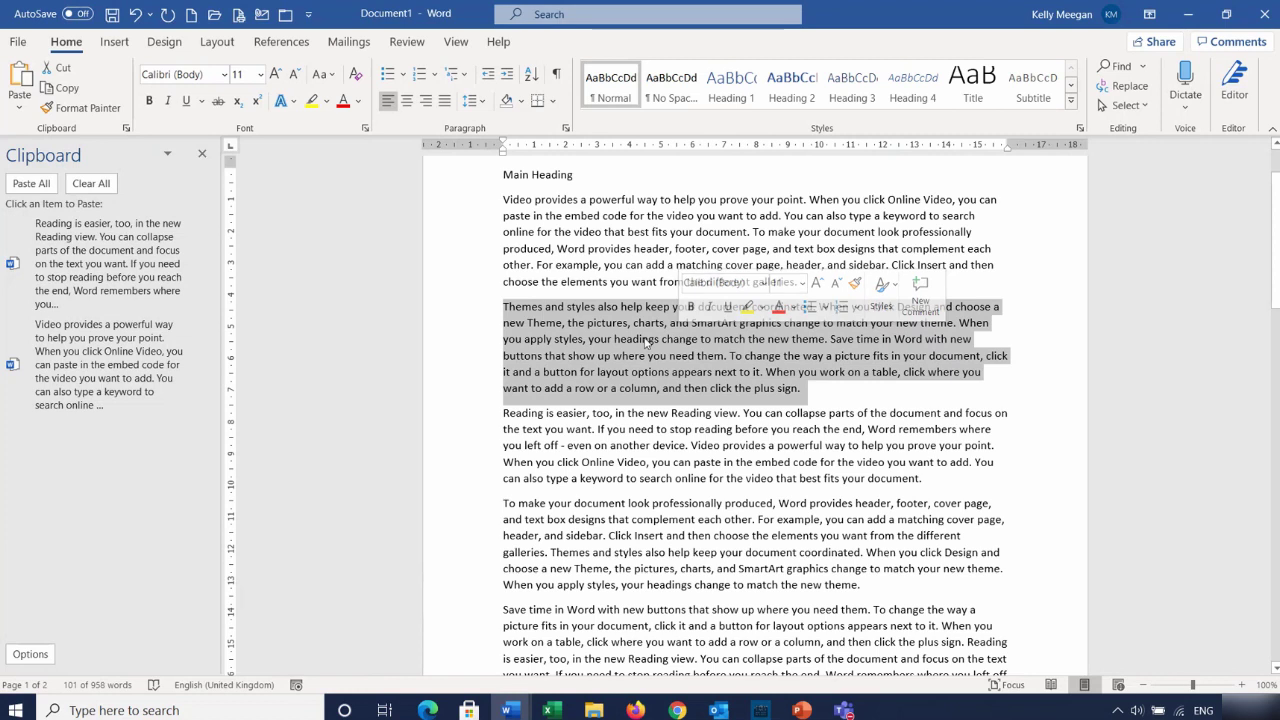
right_click(646, 340)
click(678, 376)
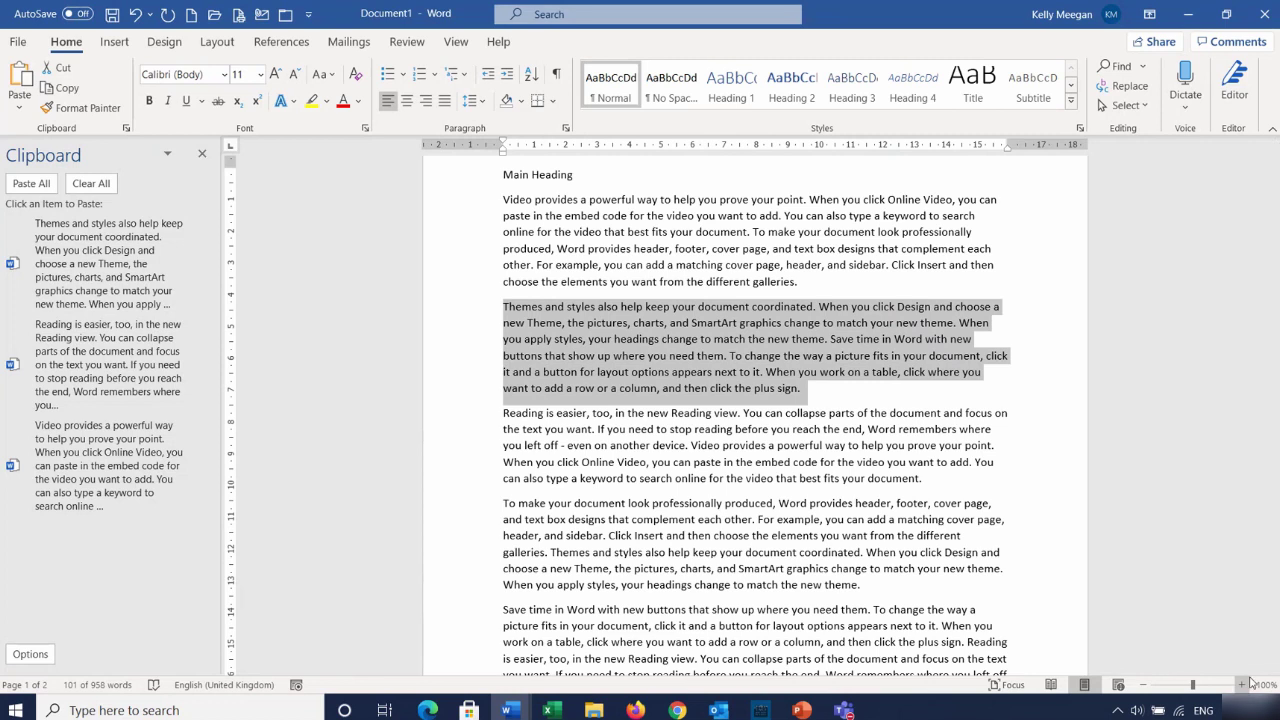
Copy the fifth body paragraph of Document1, beginning "Save time in Word with new buttons"
triple_click(678, 638)
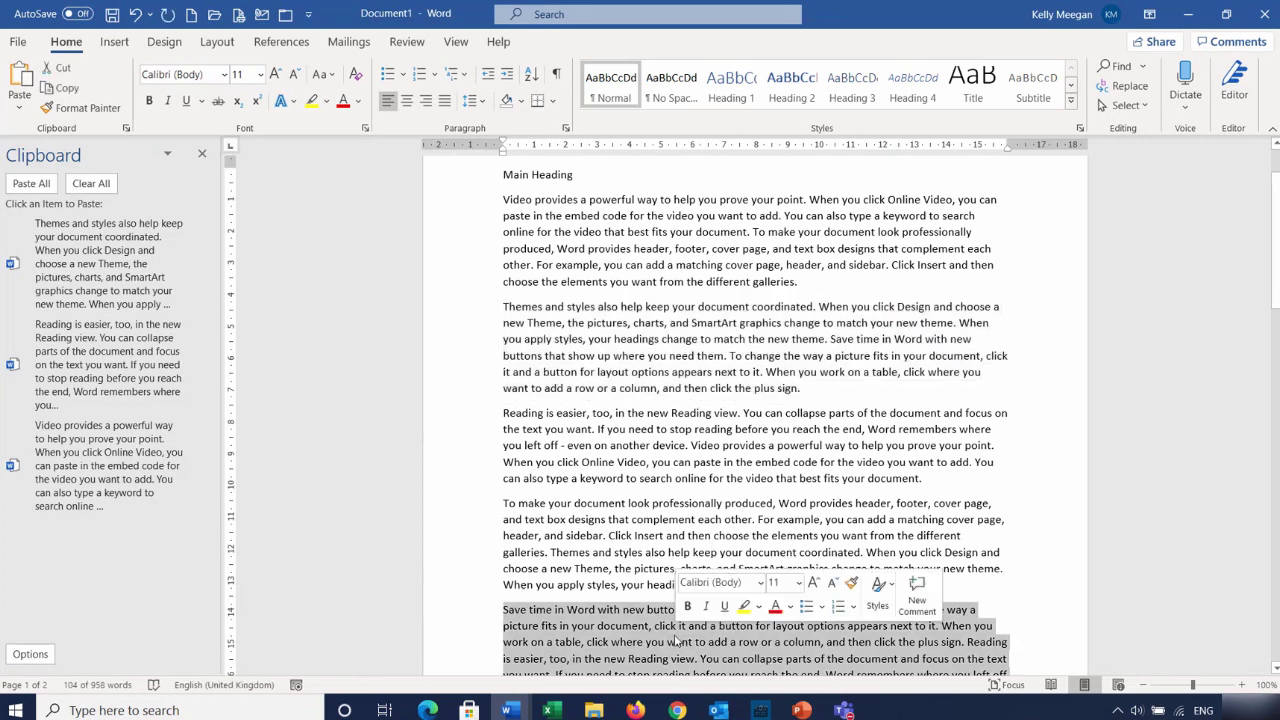
right_click(624, 636)
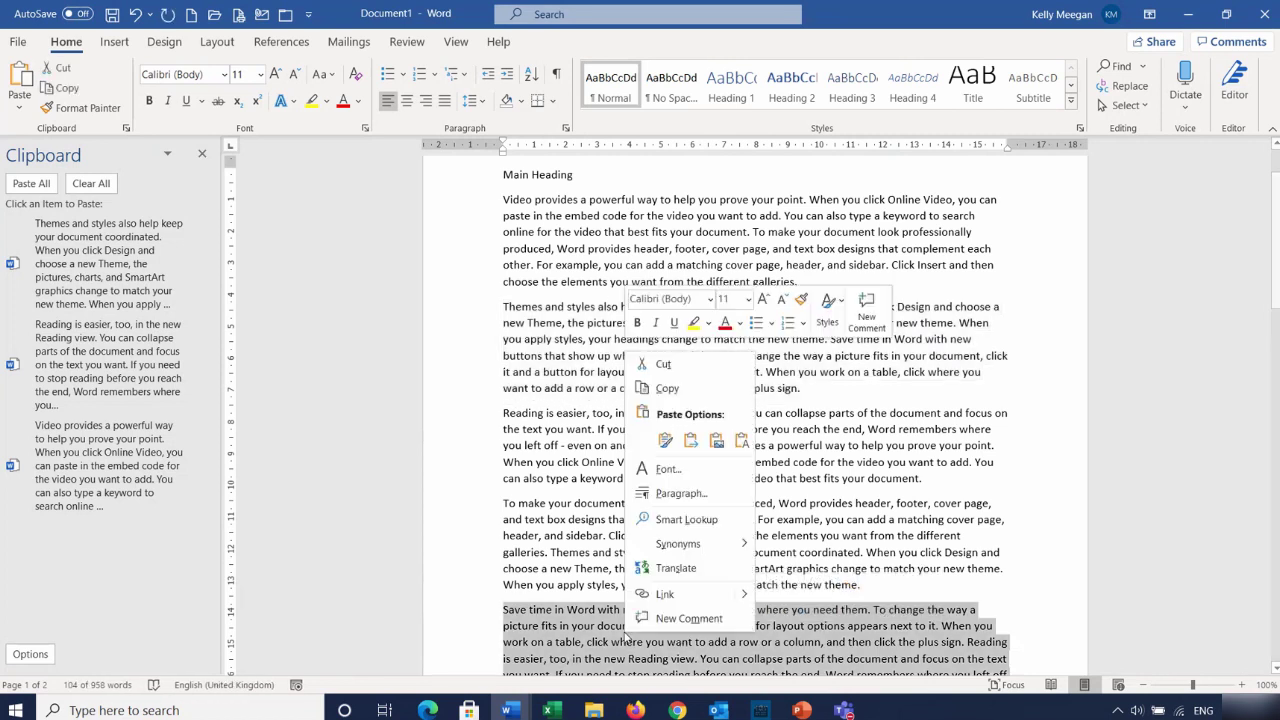
click(666, 388)
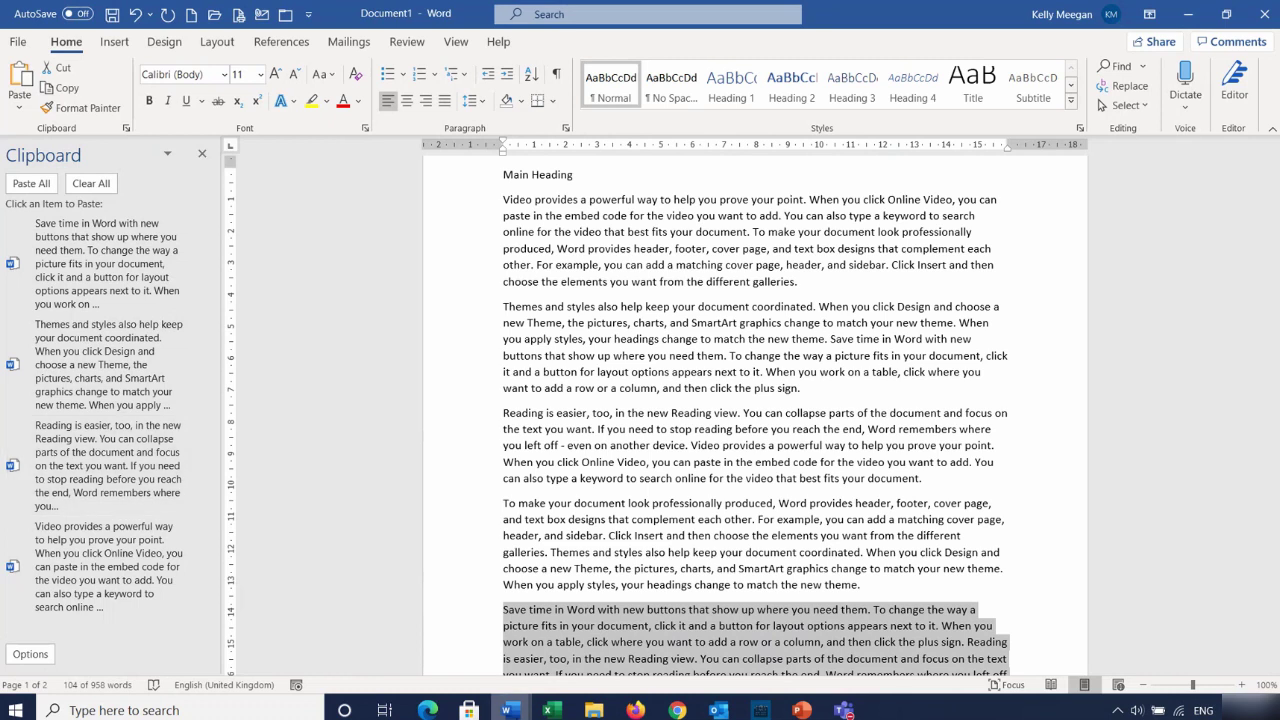
Switch to the blank Document3 and display the Office Clipboard
mouse_move(508, 710)
click(660, 655)
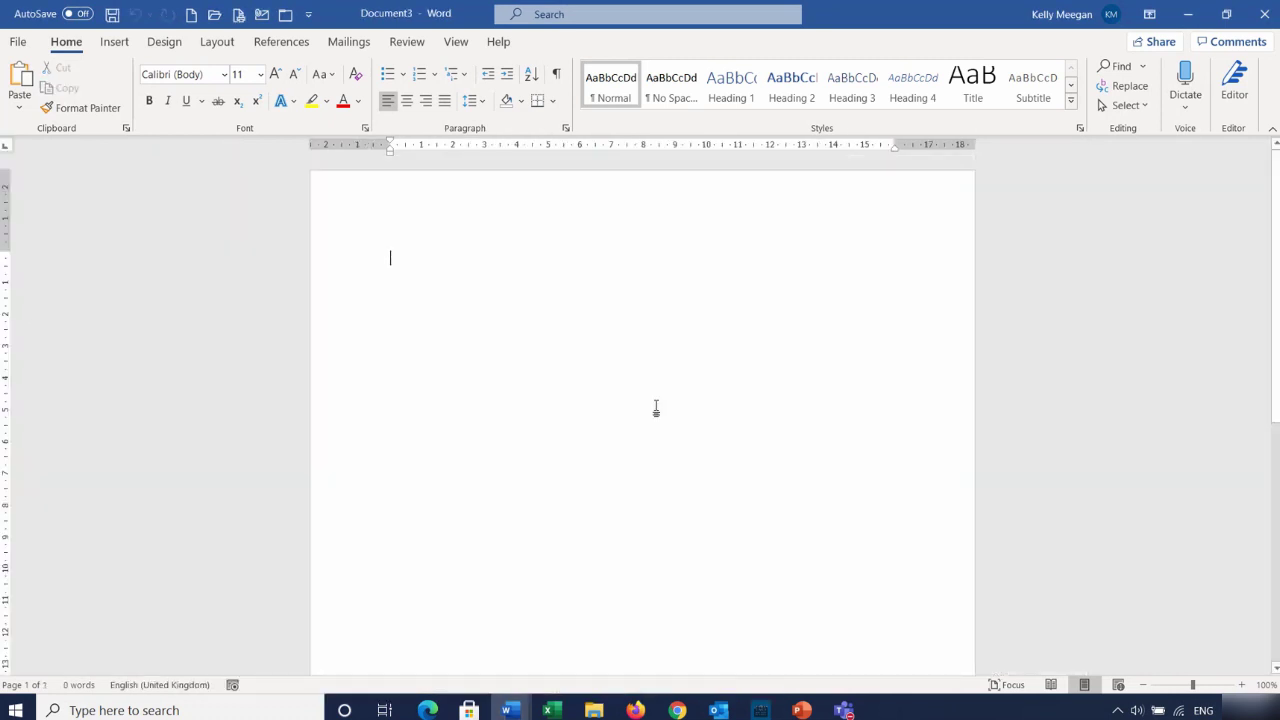
click(126, 129)
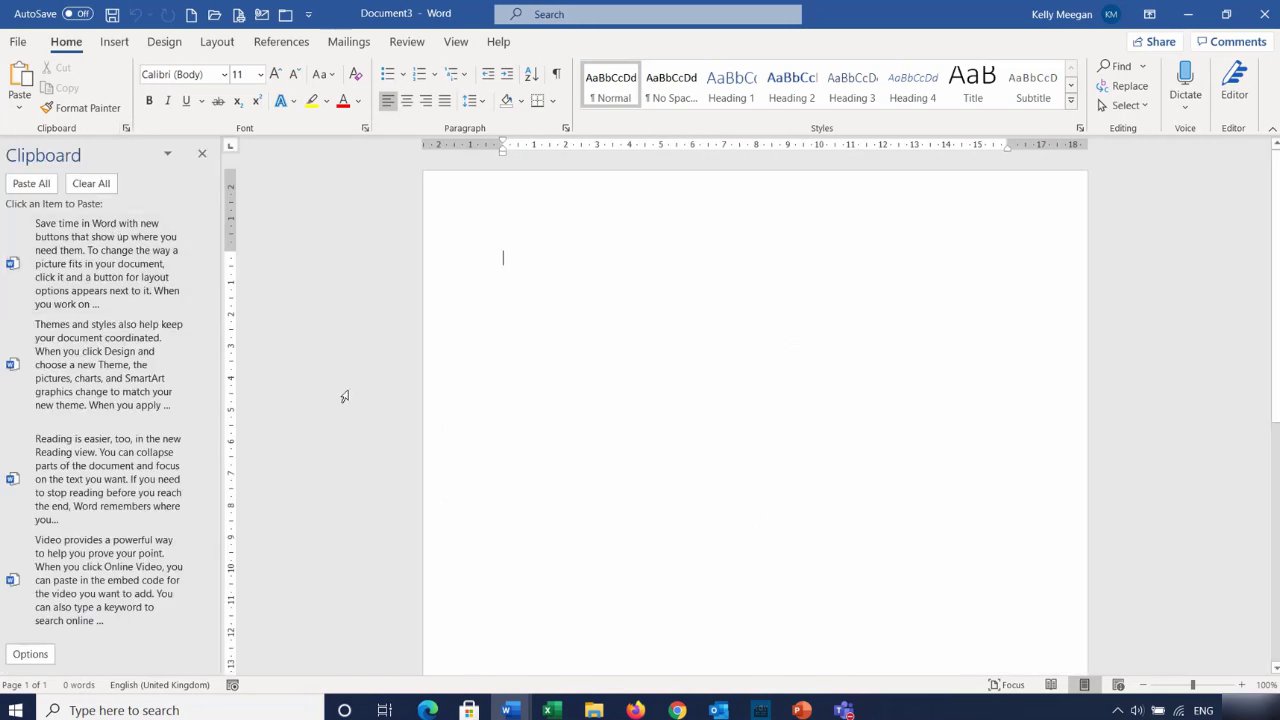
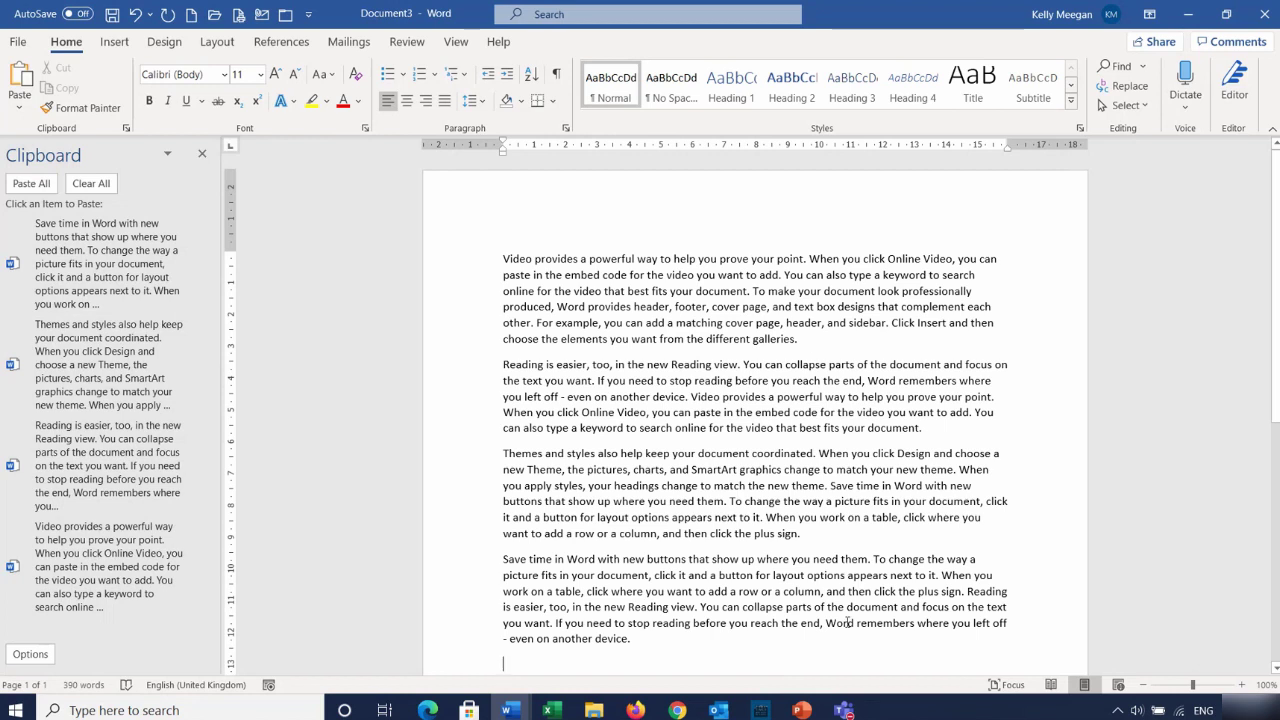
Undo the pasting of all four collected clipboard paragraphs in Document3
click(134, 18)
click(134, 18)
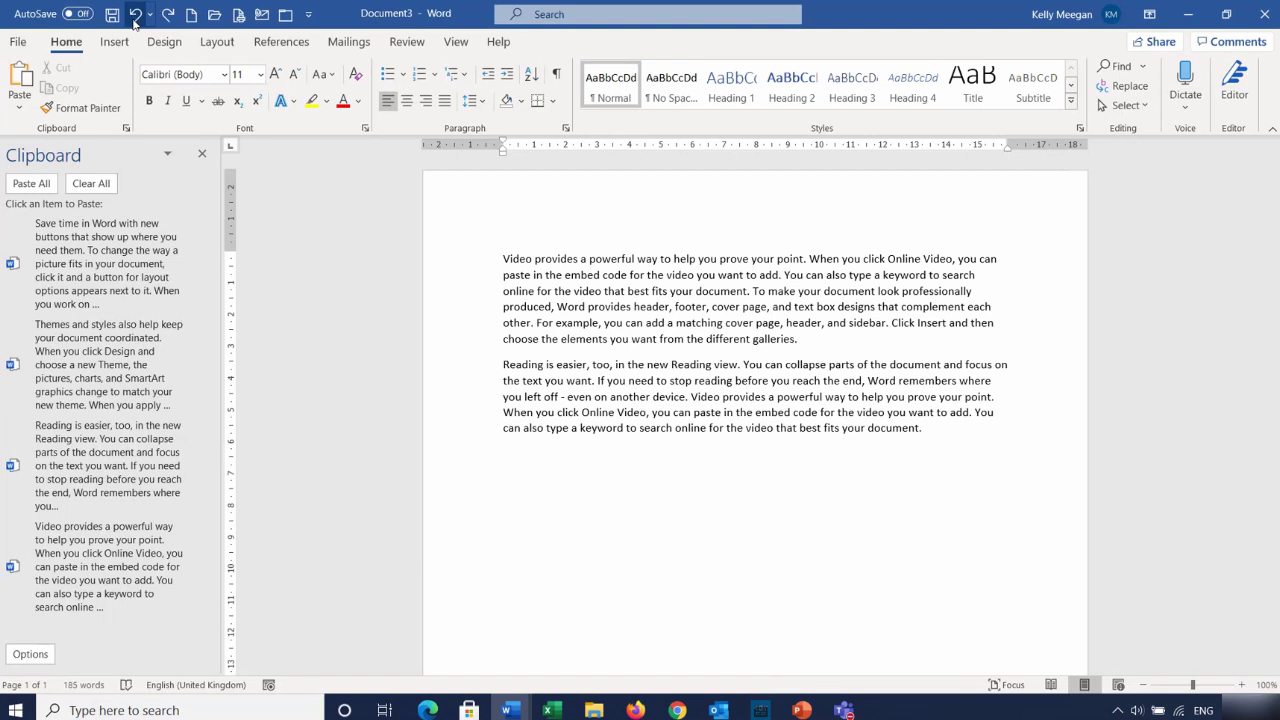
click(134, 18)
click(134, 18)
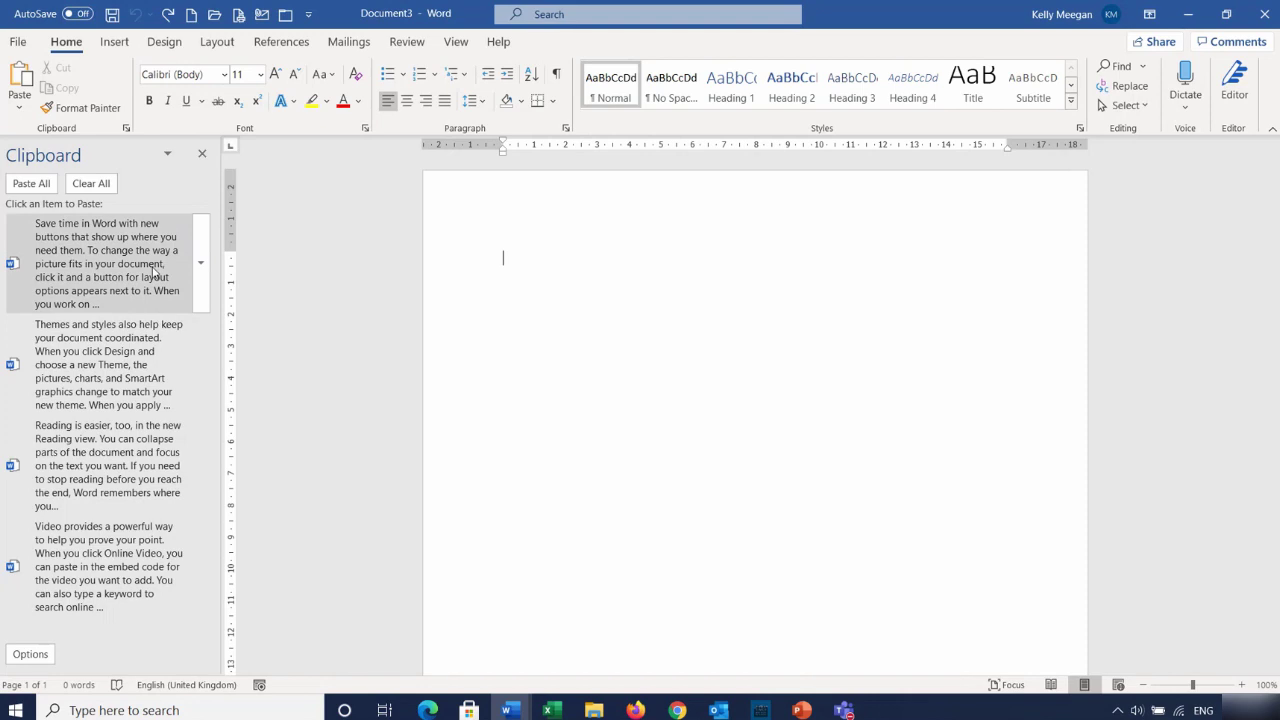
Paste single Office Clipboard items into Document3 in this order: "Themes and styles", "Video provides", "Save time in Word", and "Themes and styles" again
click(84, 356)
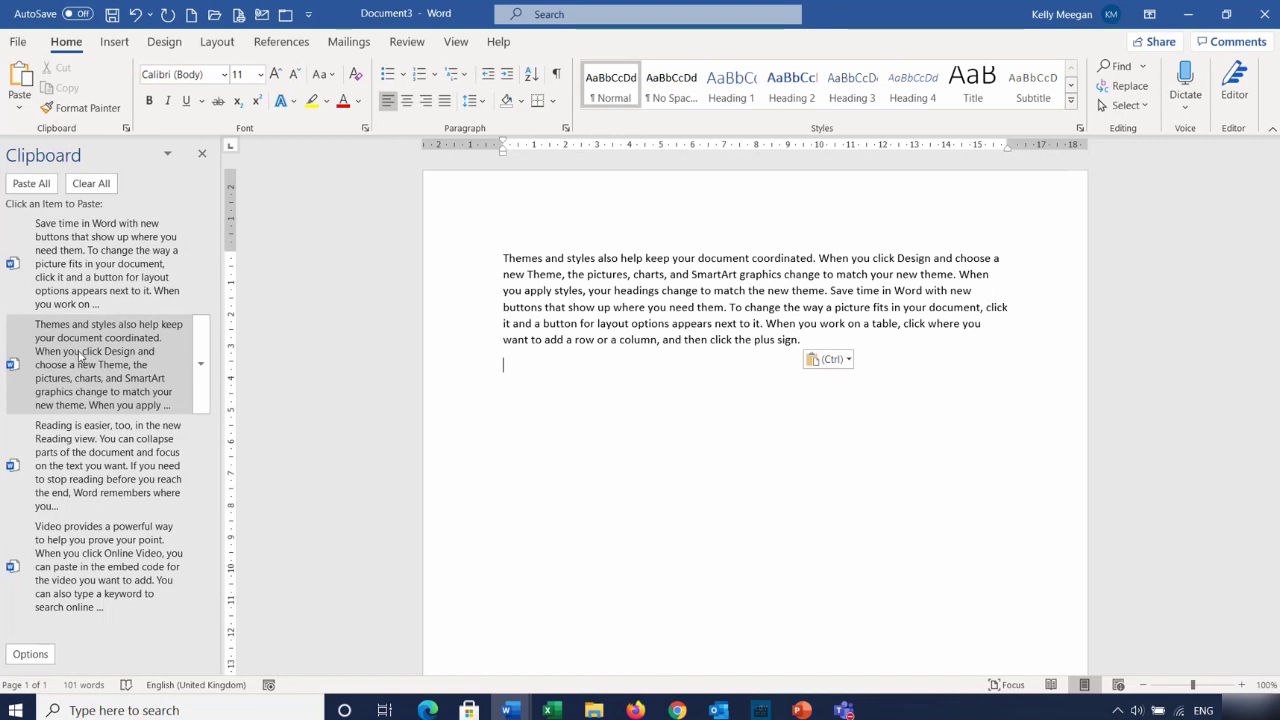
click(92, 570)
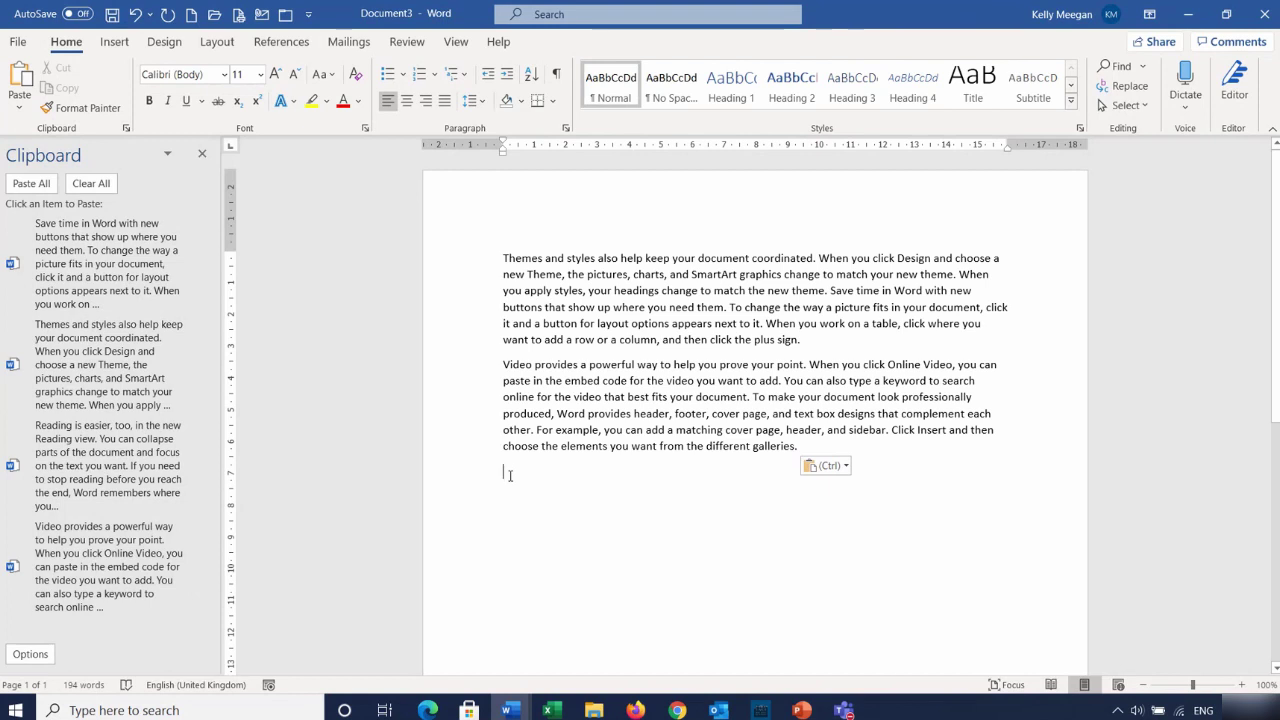
click(96, 246)
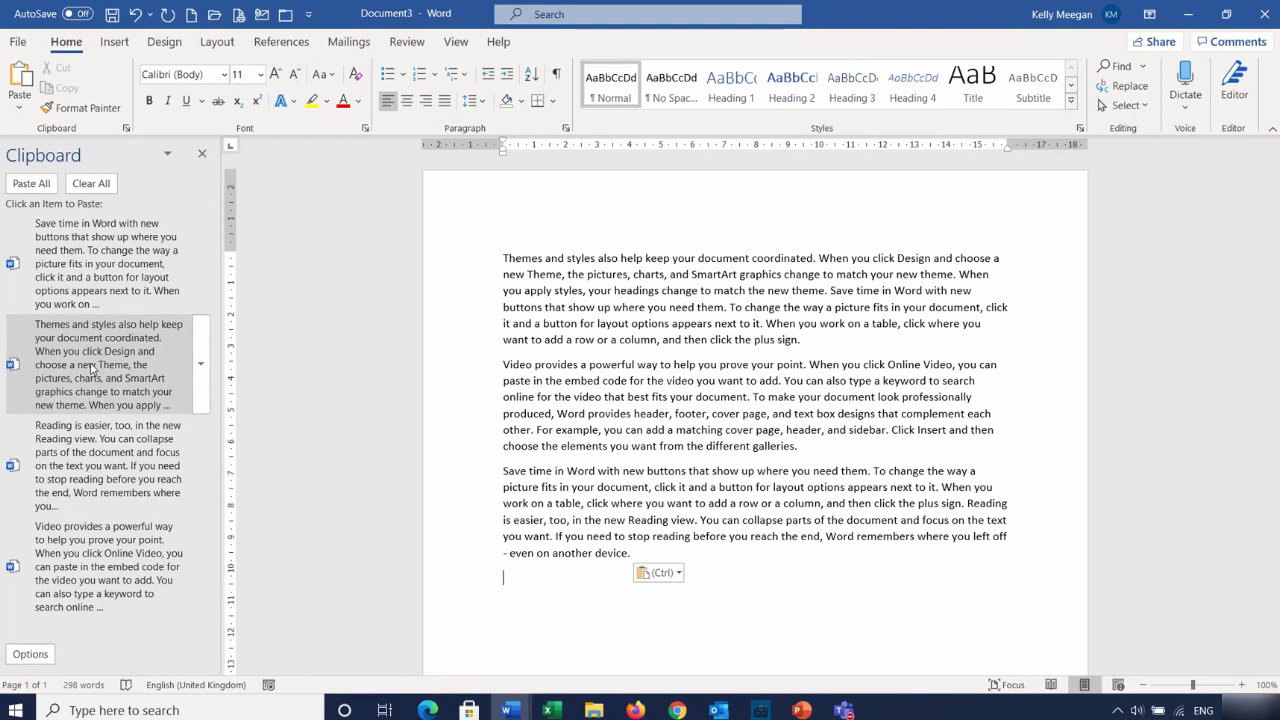
click(91, 369)
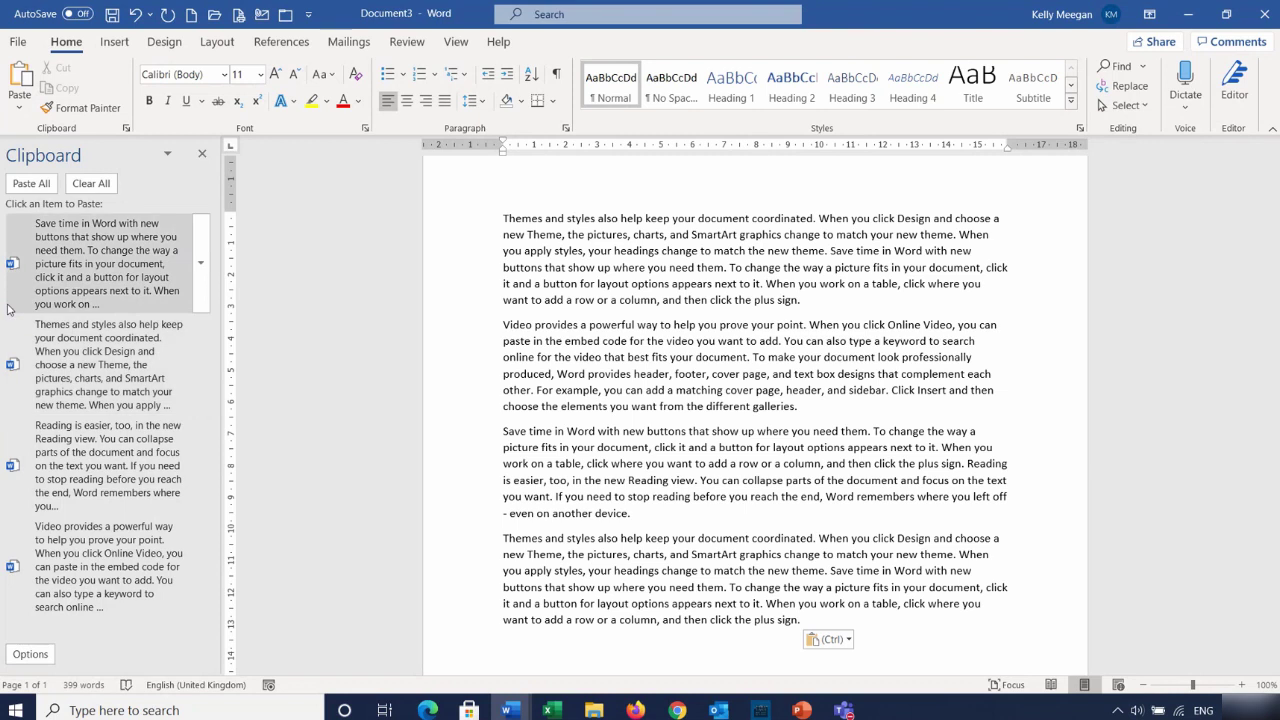
Clear all items from the Office Clipboard and close its pane in Document3
click(105, 188)
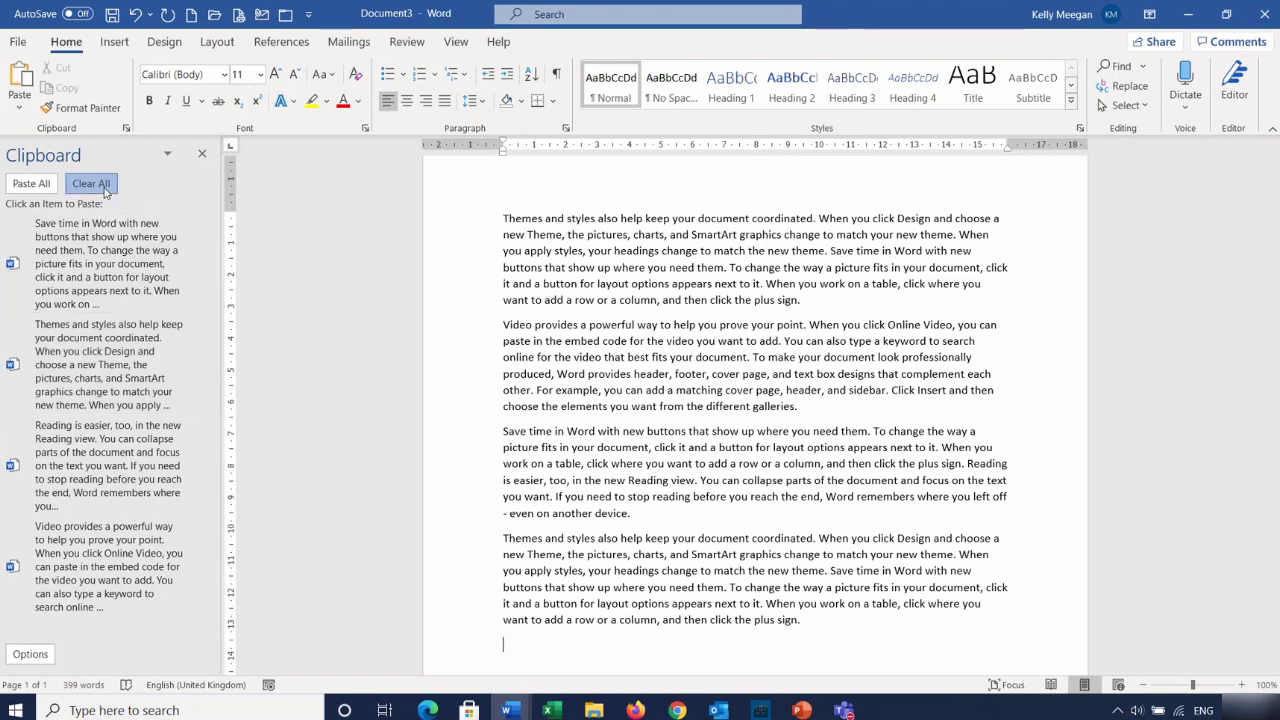
click(203, 155)
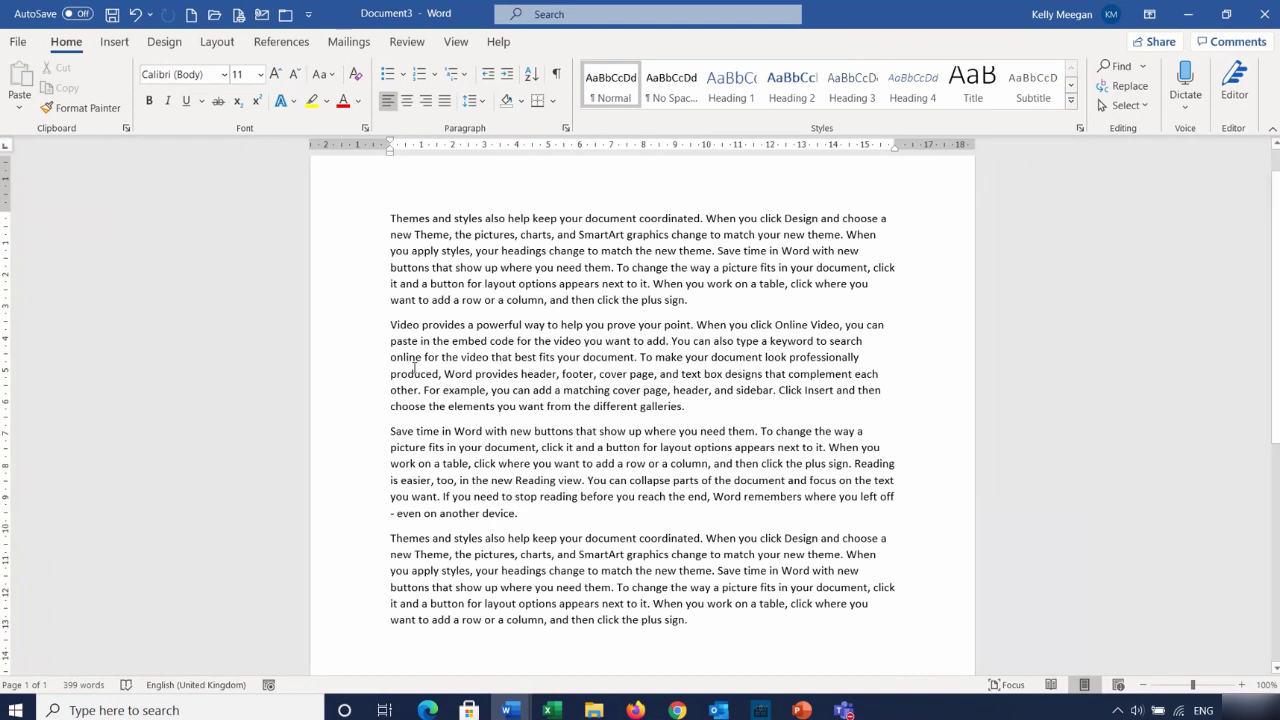
Close the Office Clipboard pane in Document1 and in Document2, deselecting the fifth paragraph in Document1
mouse_move(510, 712)
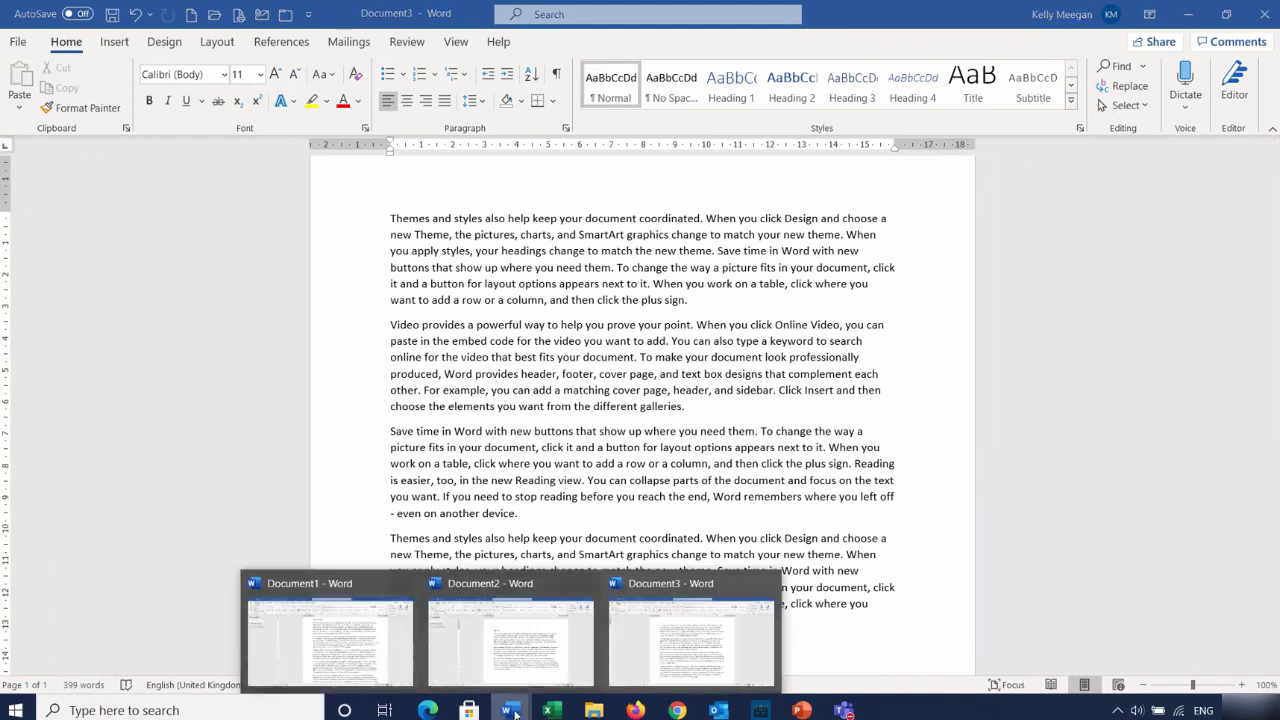
click(362, 654)
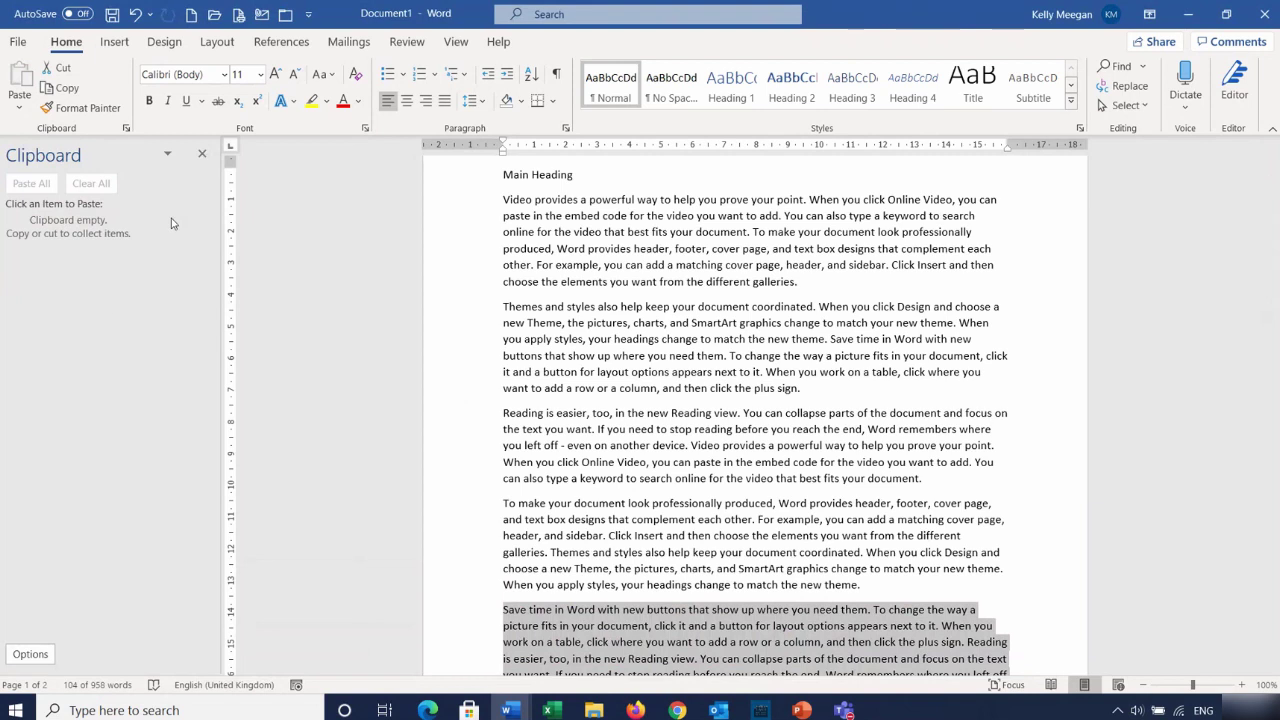
click(202, 157)
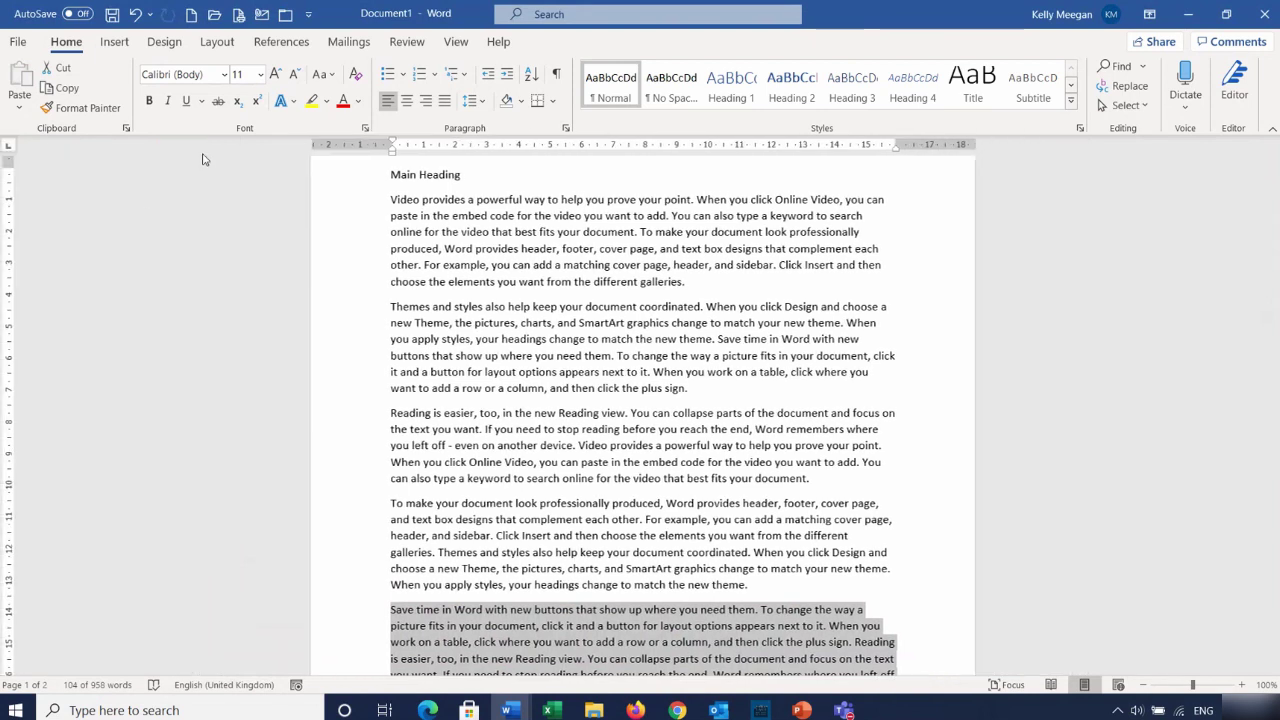
click(514, 339)
mouse_move(509, 708)
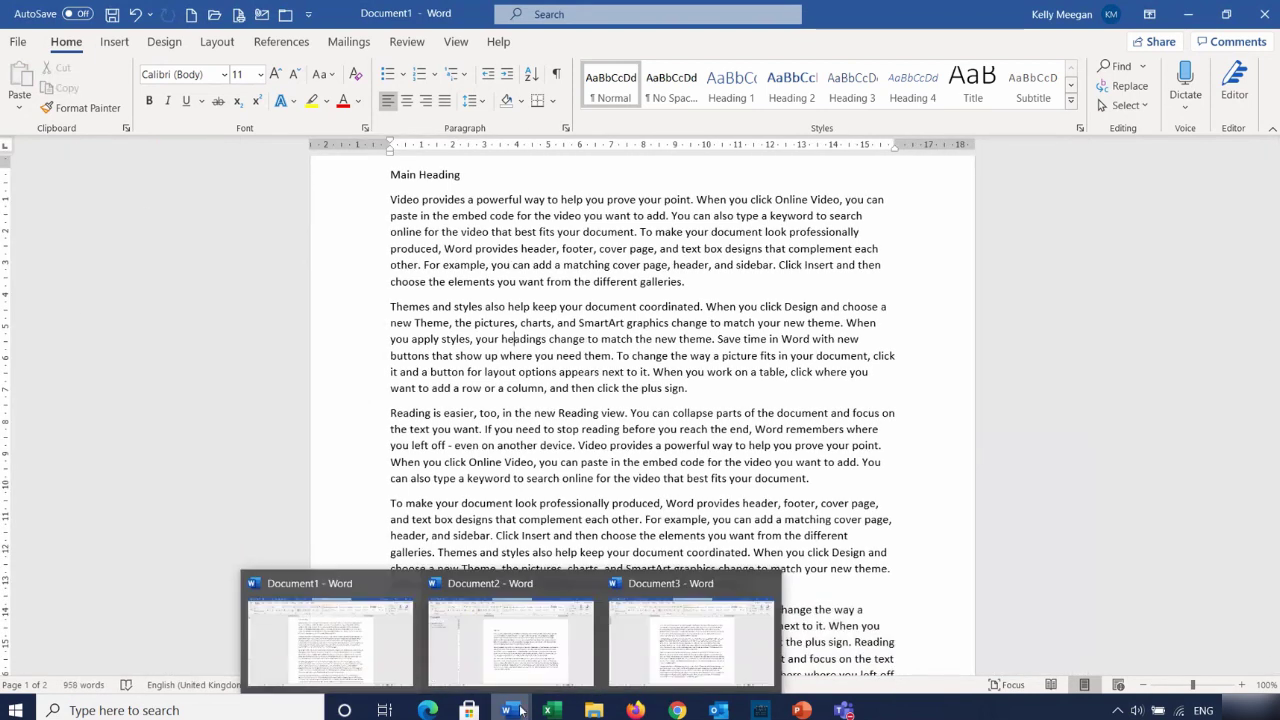
mouse_move(441, 647)
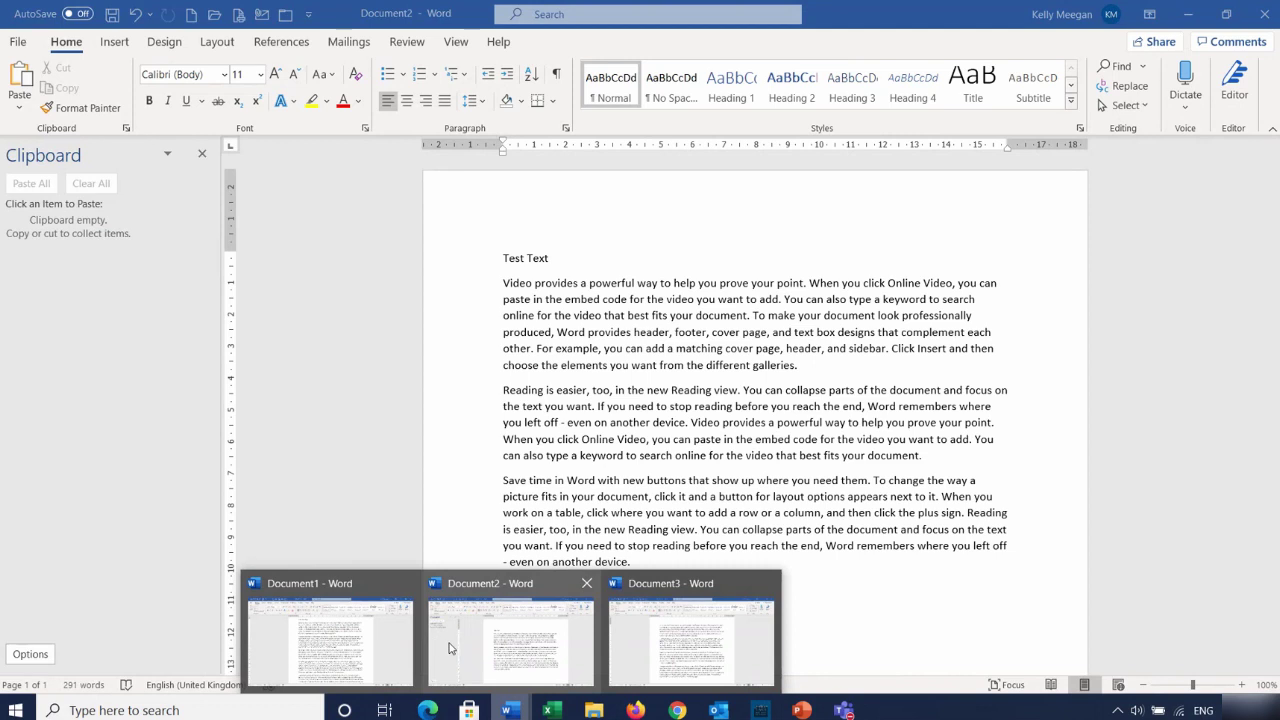
click(500, 655)
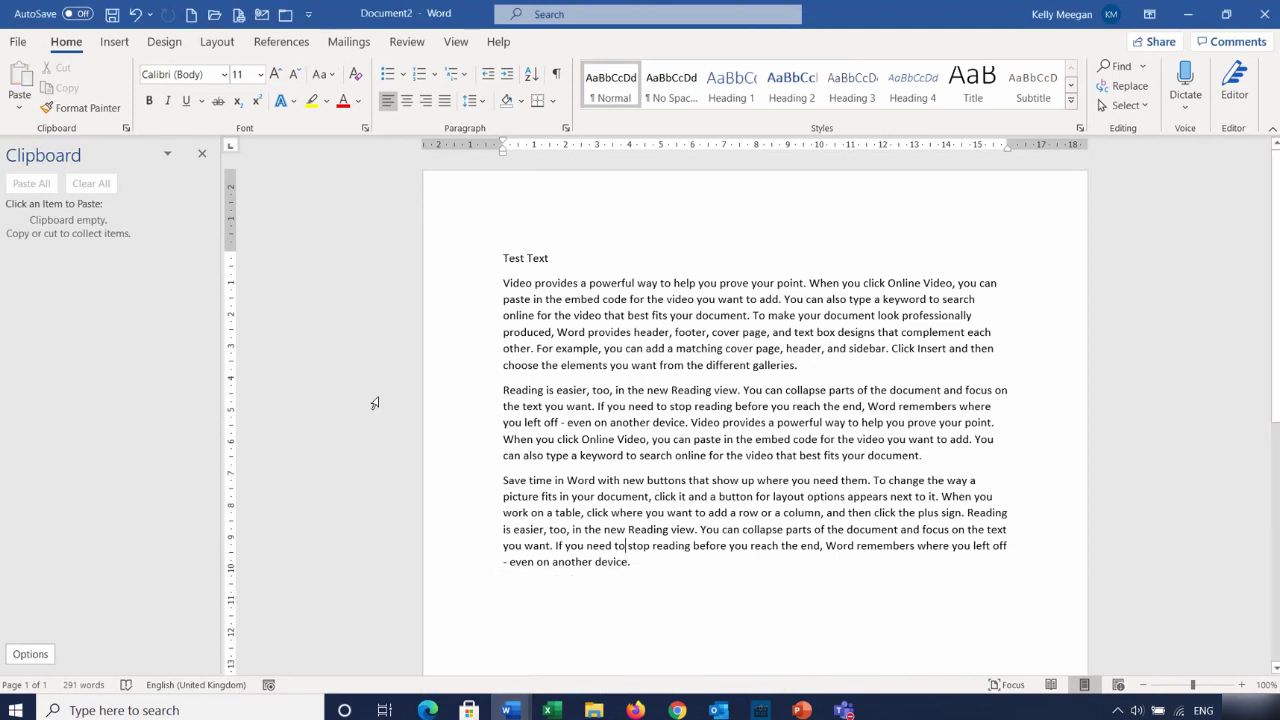
click(202, 154)
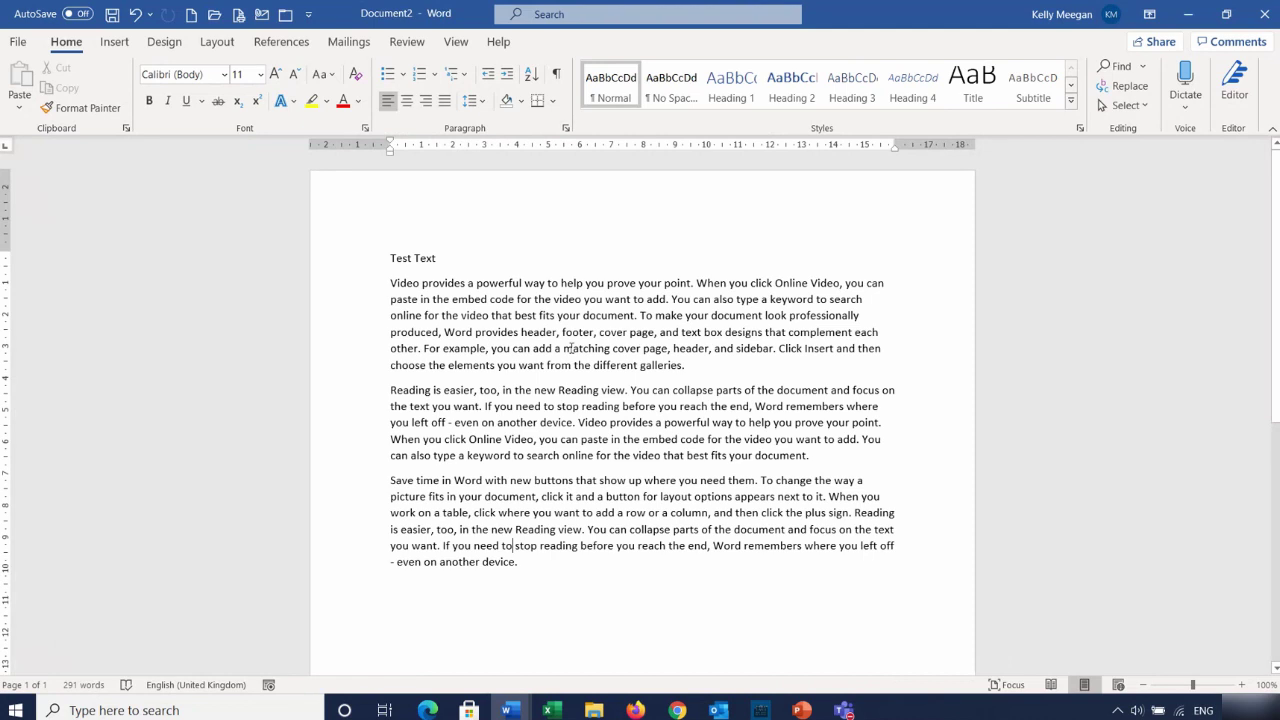